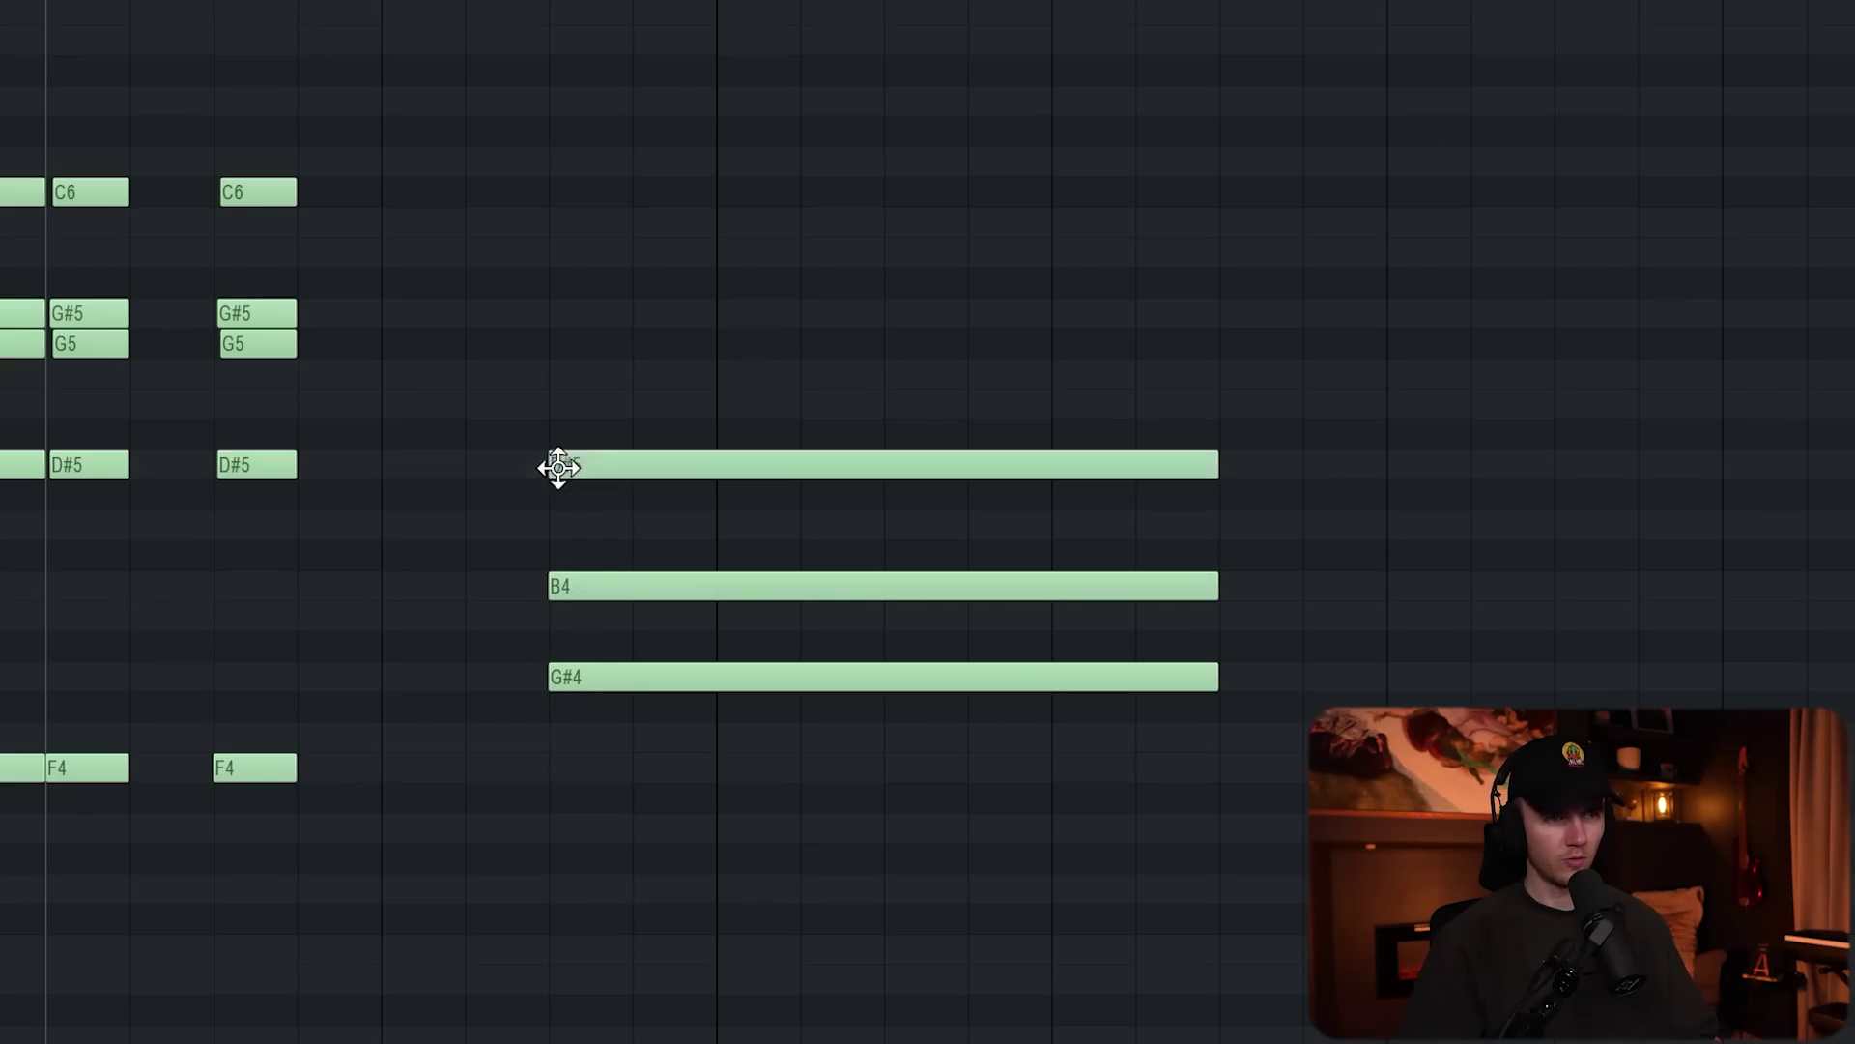
Step: Build the second chord from G#4, D#5, G5, A#5 and C6, lengthen it past bar 2, and nudge its A#5 slightly later
left_click_drag(703, 570, 694, 556)
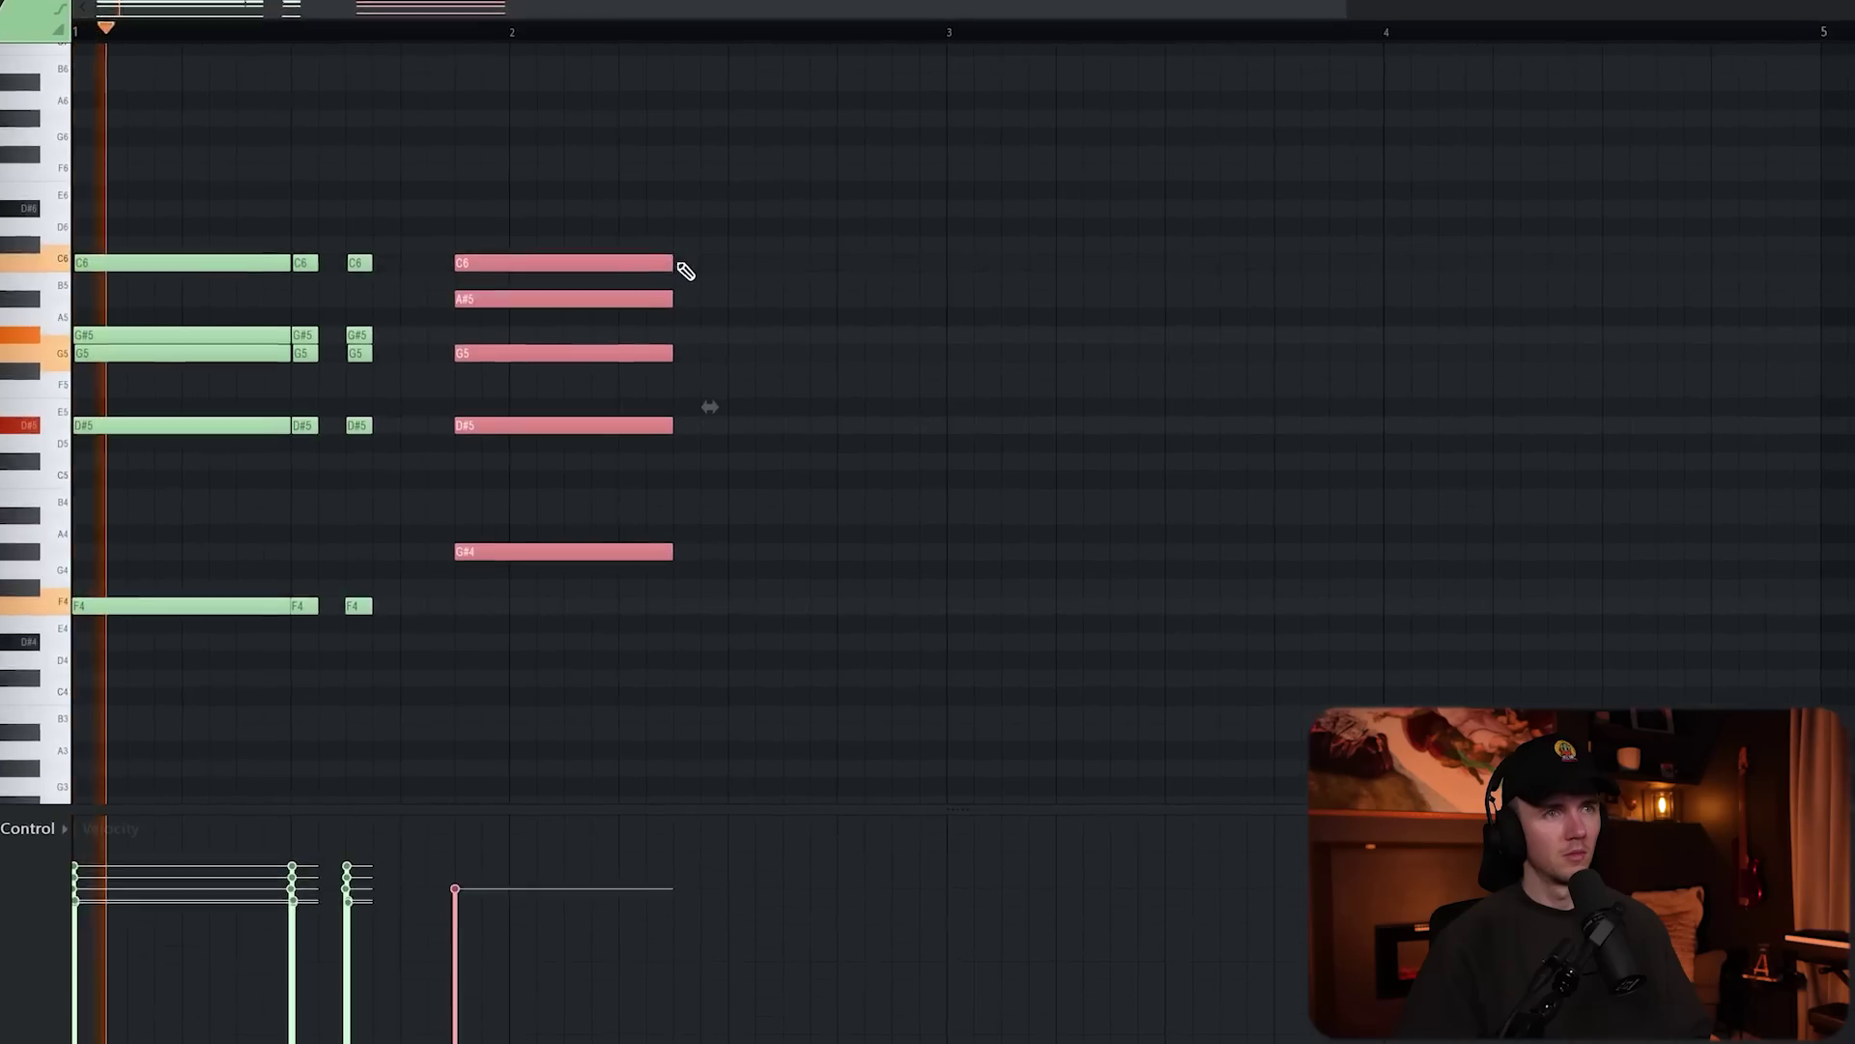
left_click_drag(681, 270, 745, 271)
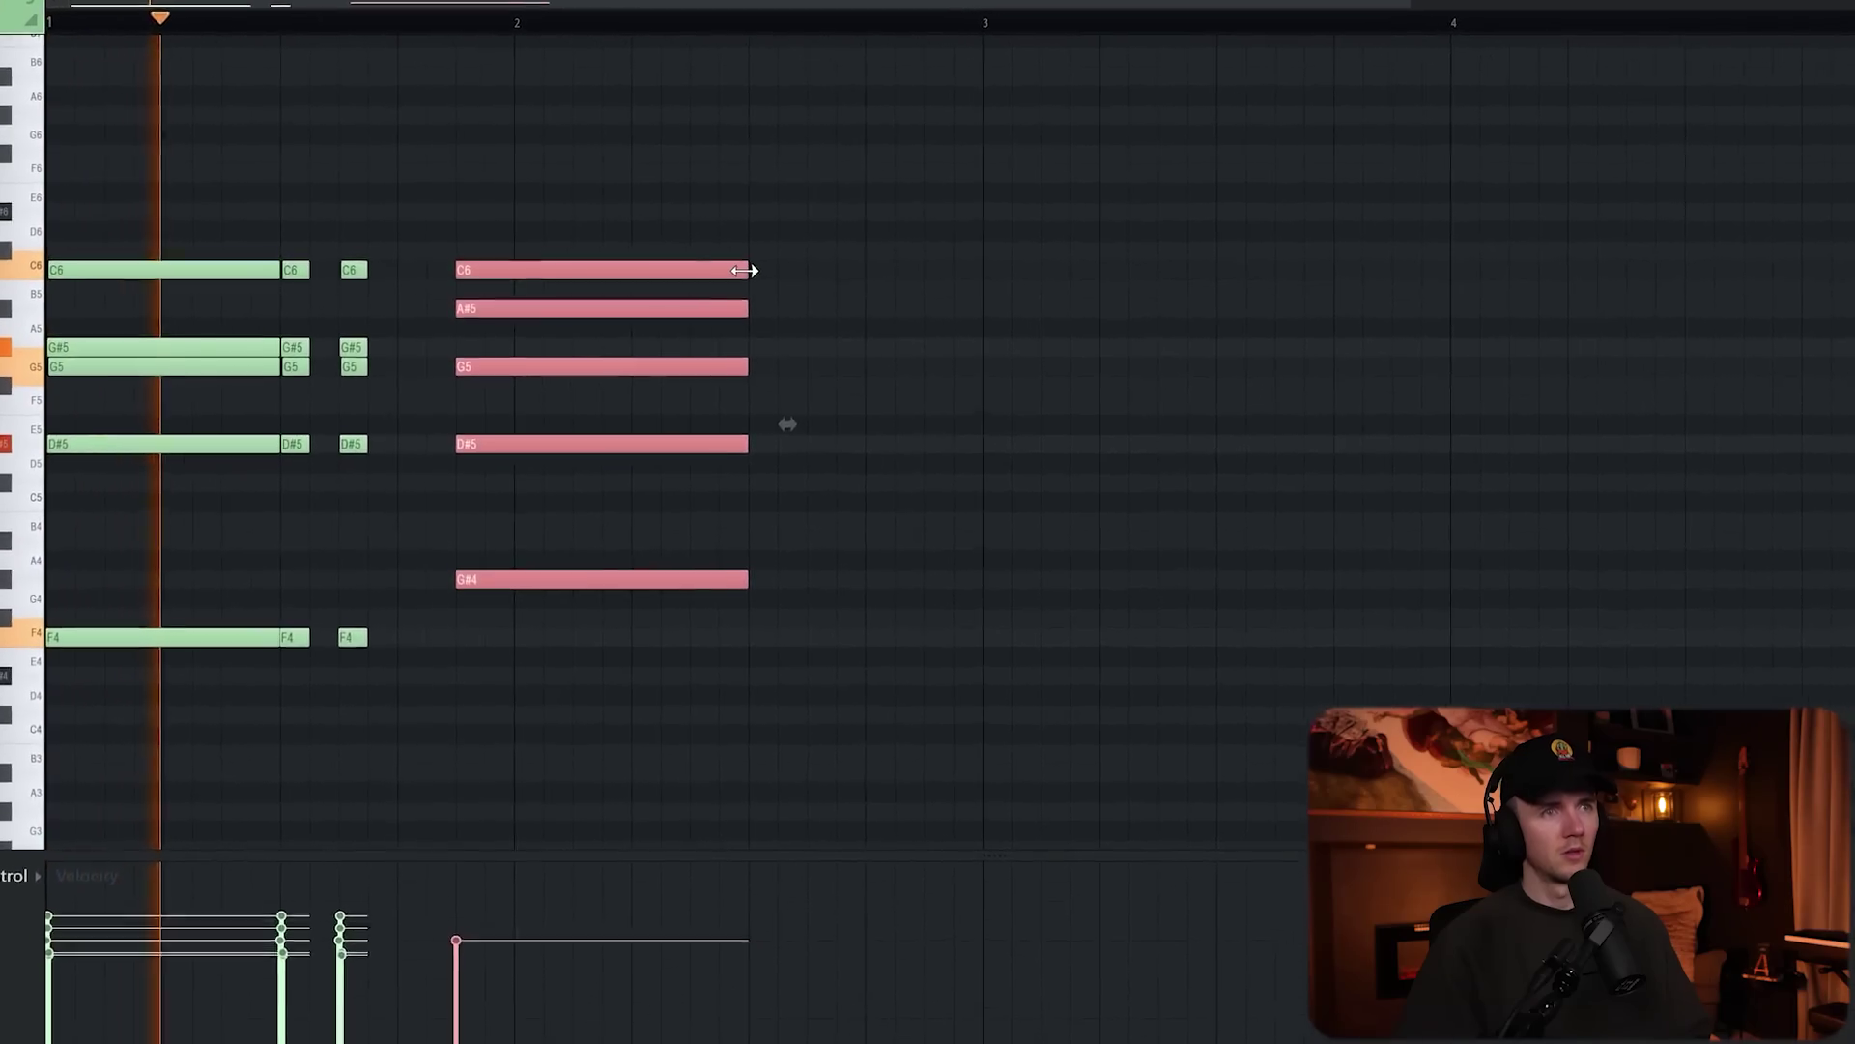
key("ctrl+b")
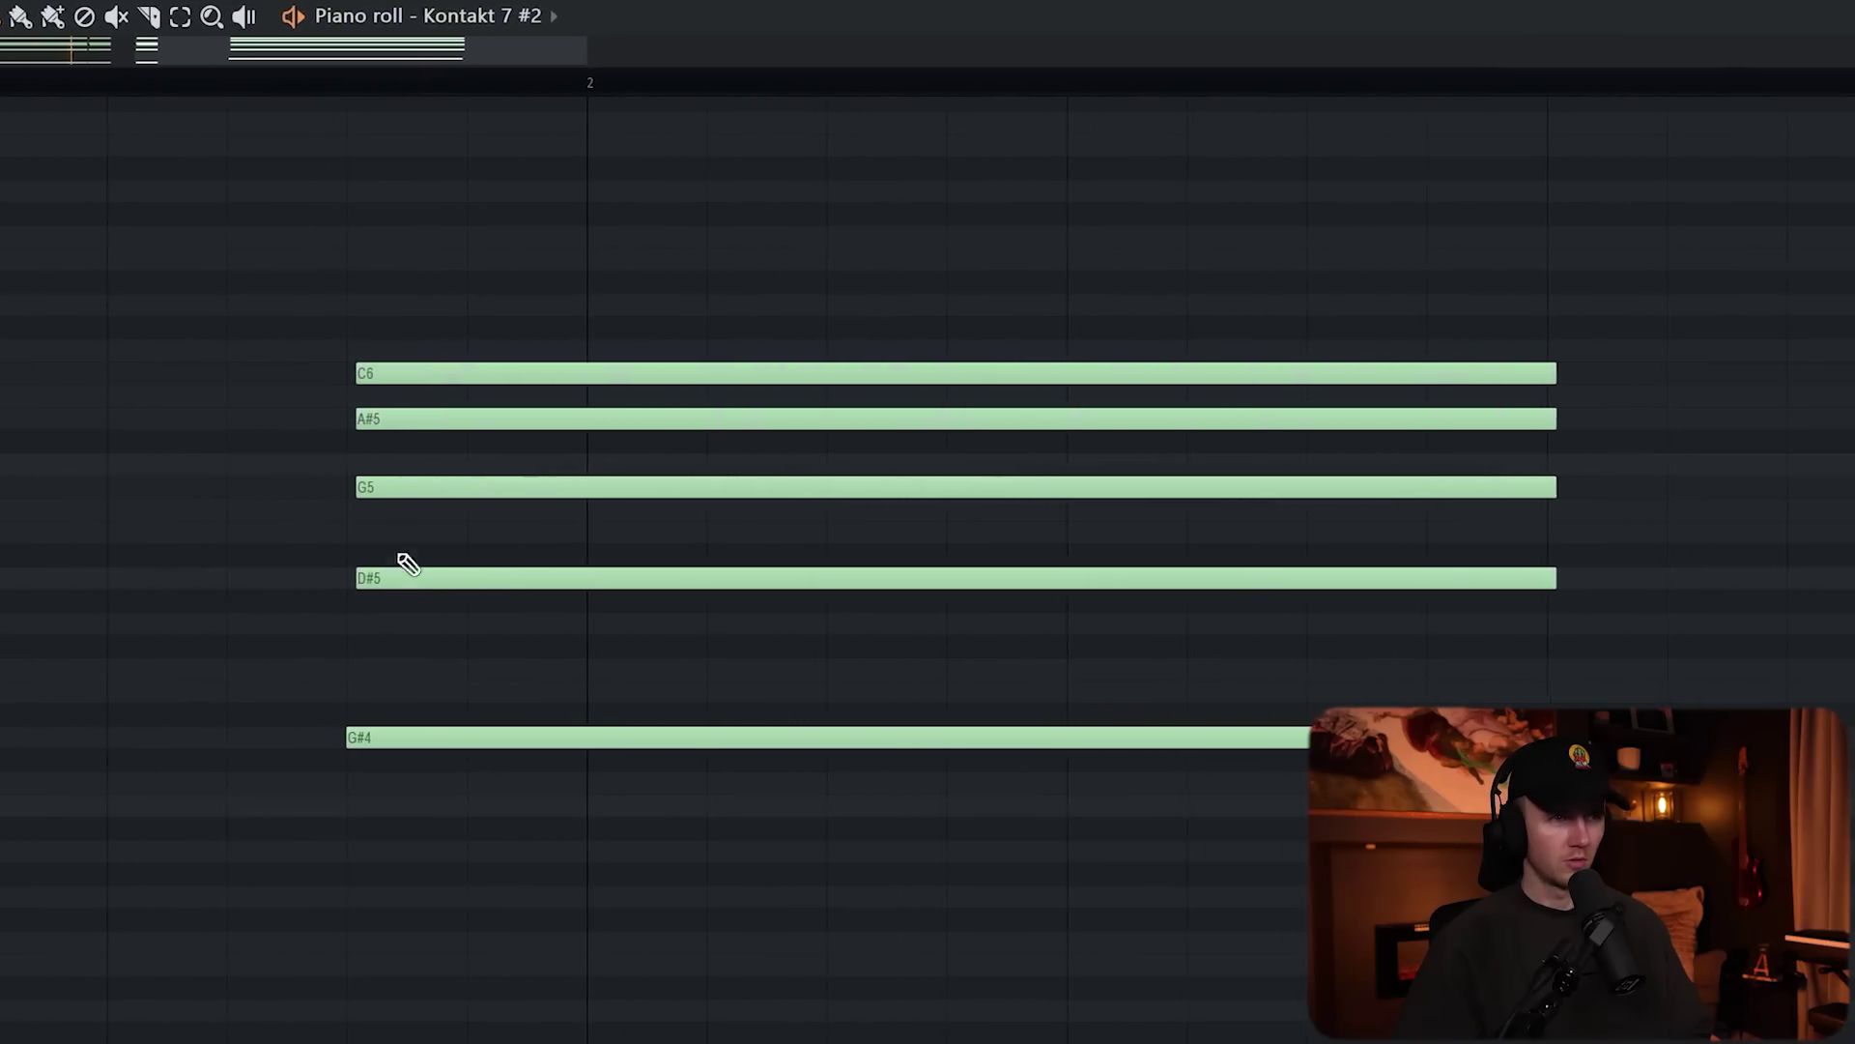
left_click_drag(415, 418, 425, 418)
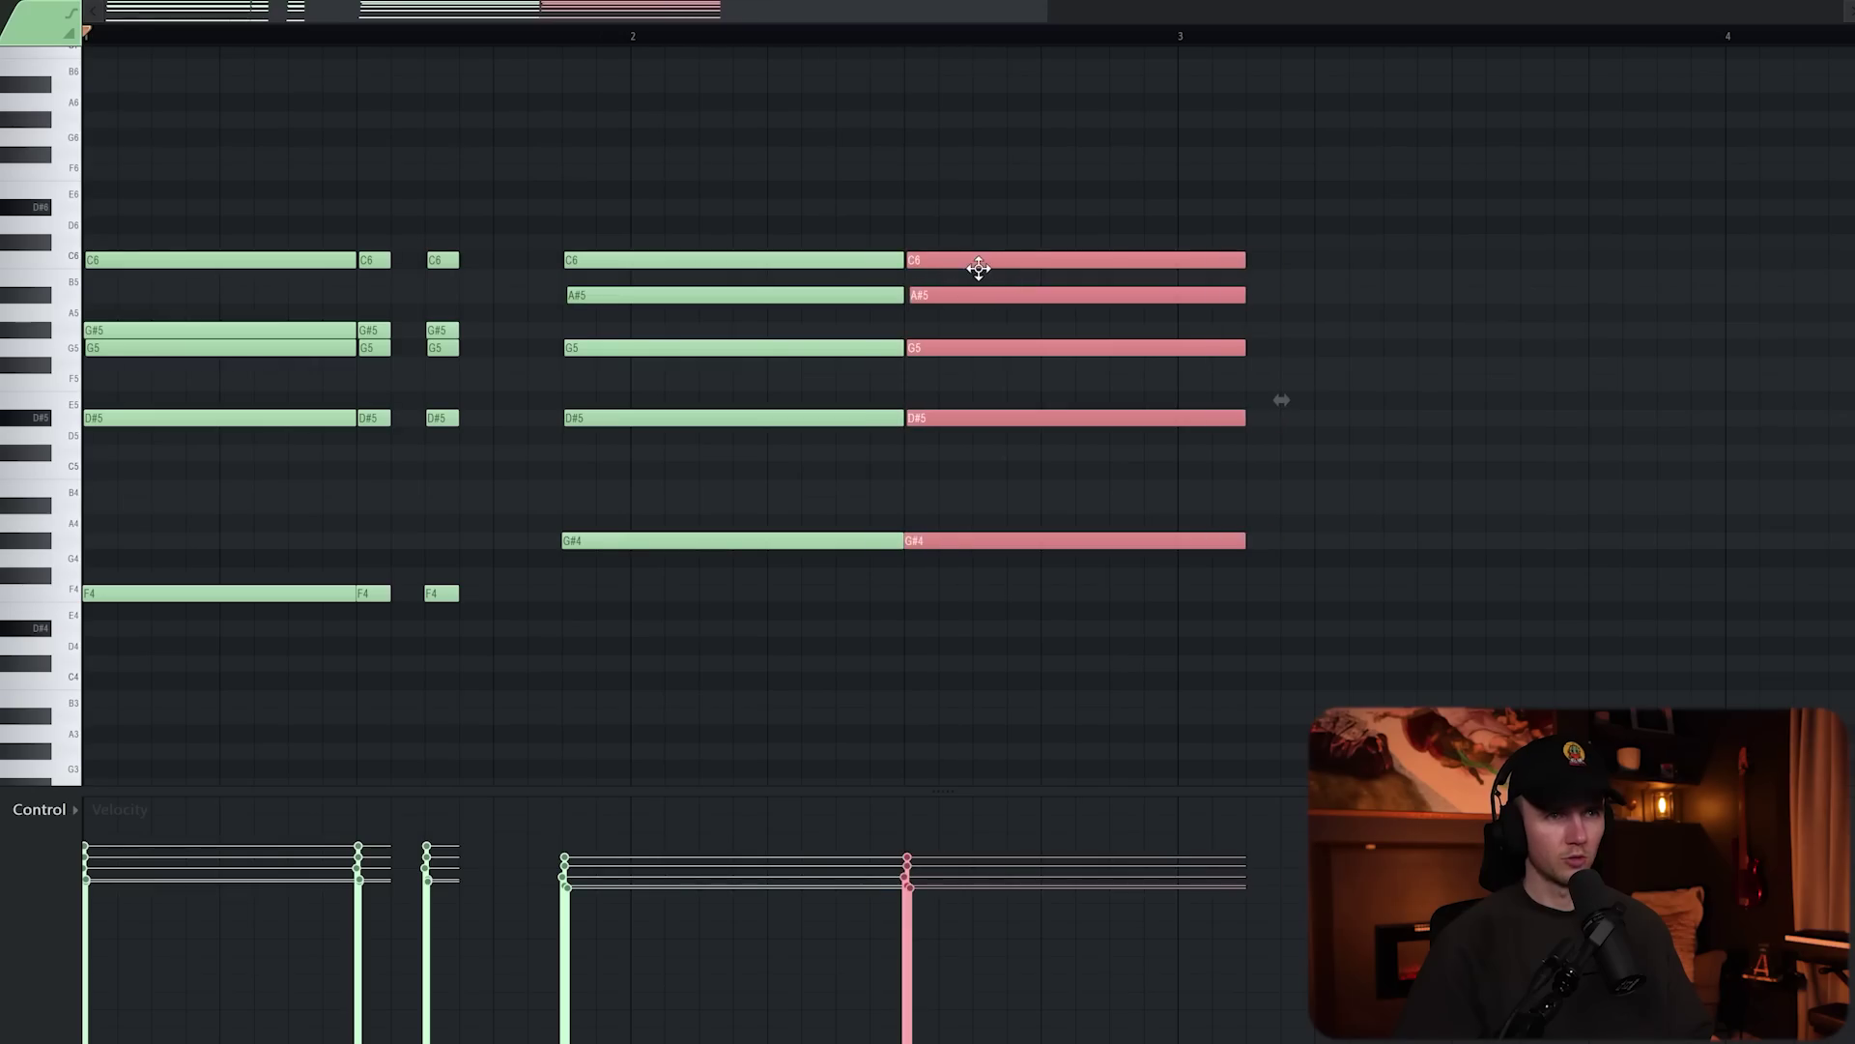
Step: Add two short repeats of the G#4 chord after the held one and play back the progression
left_click_drag(923, 261, 990, 262)
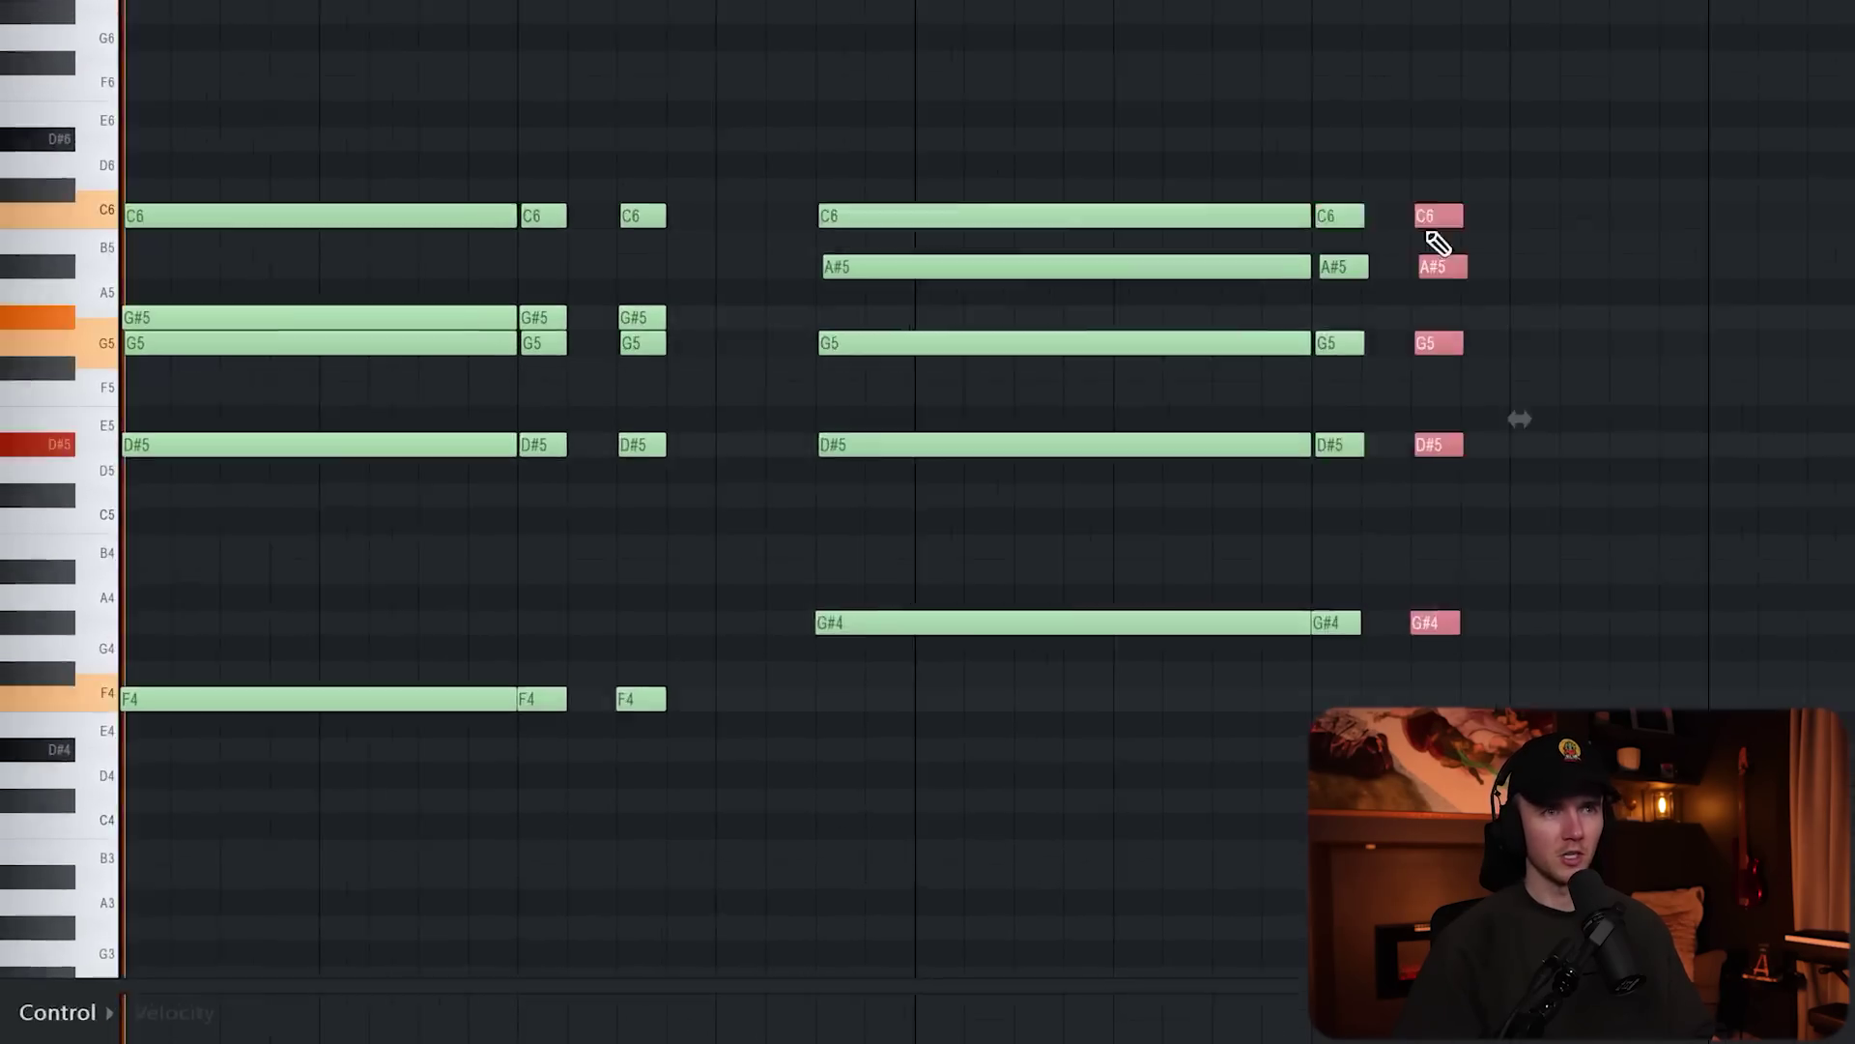
key("space")
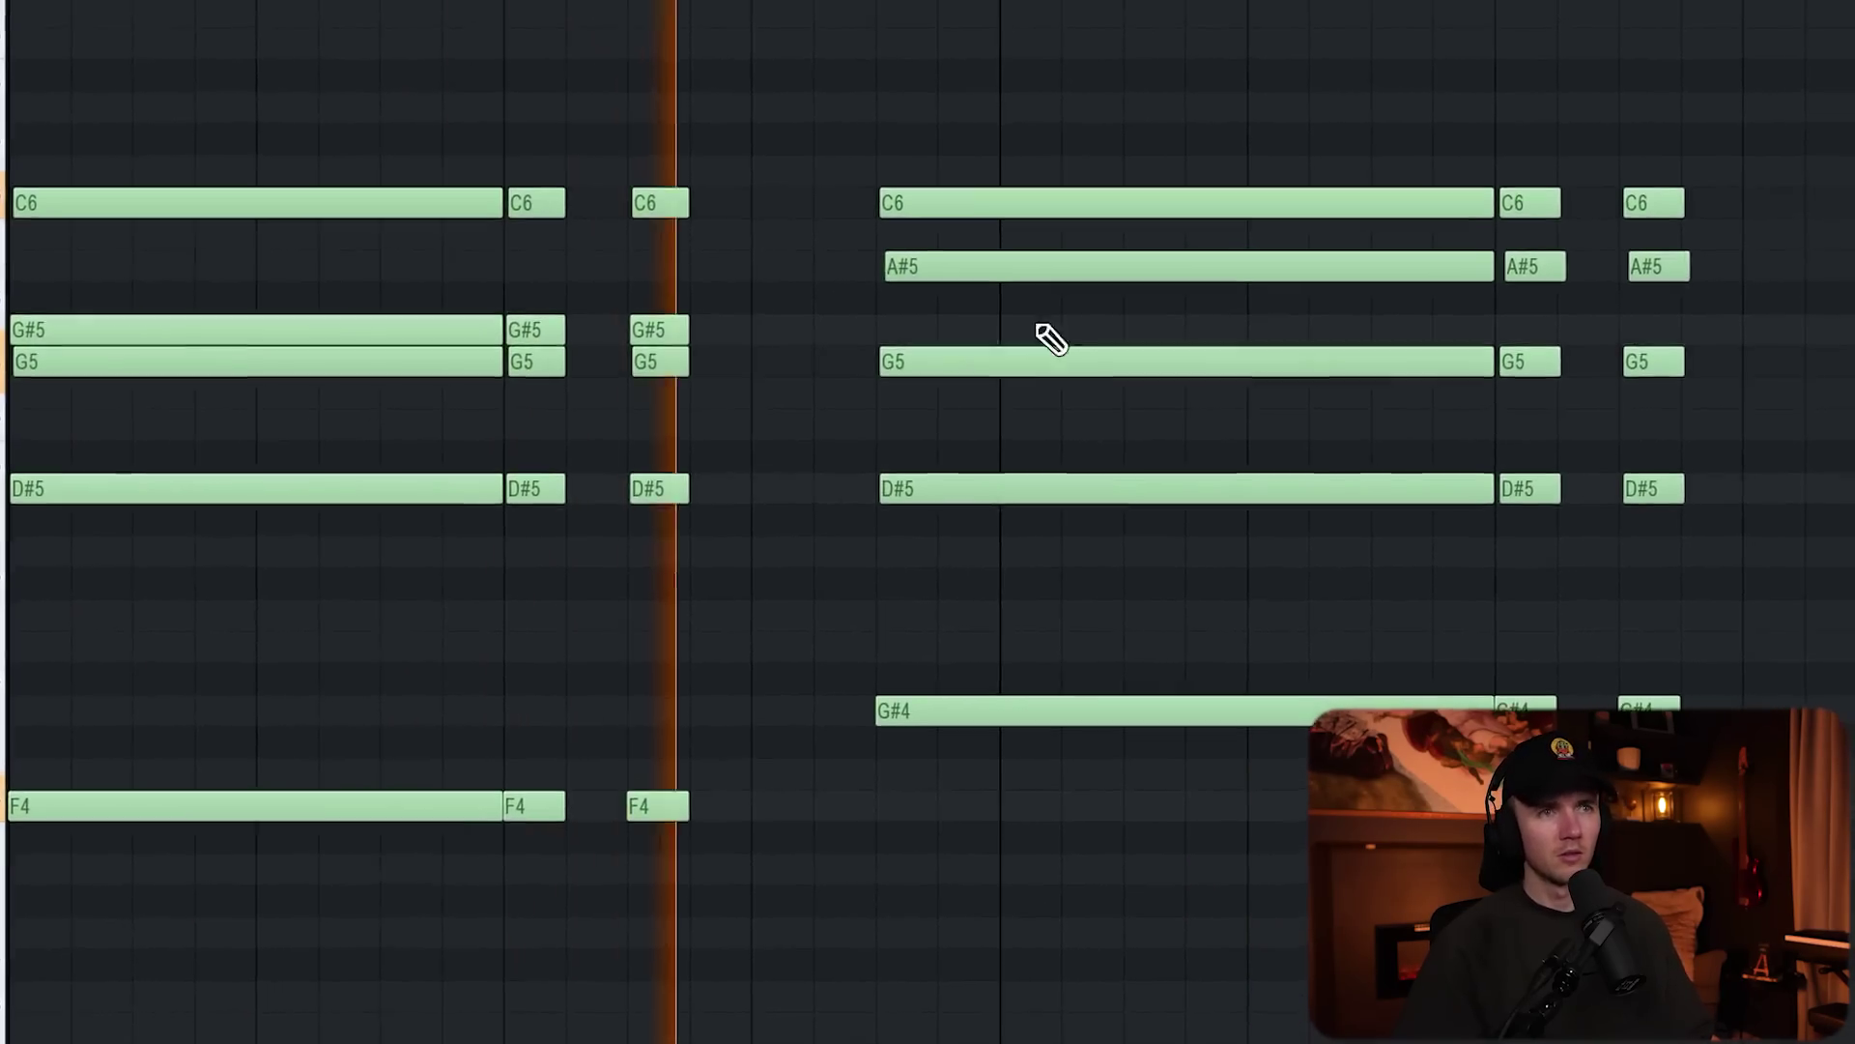
scroll(1048, 340, "down", 2)
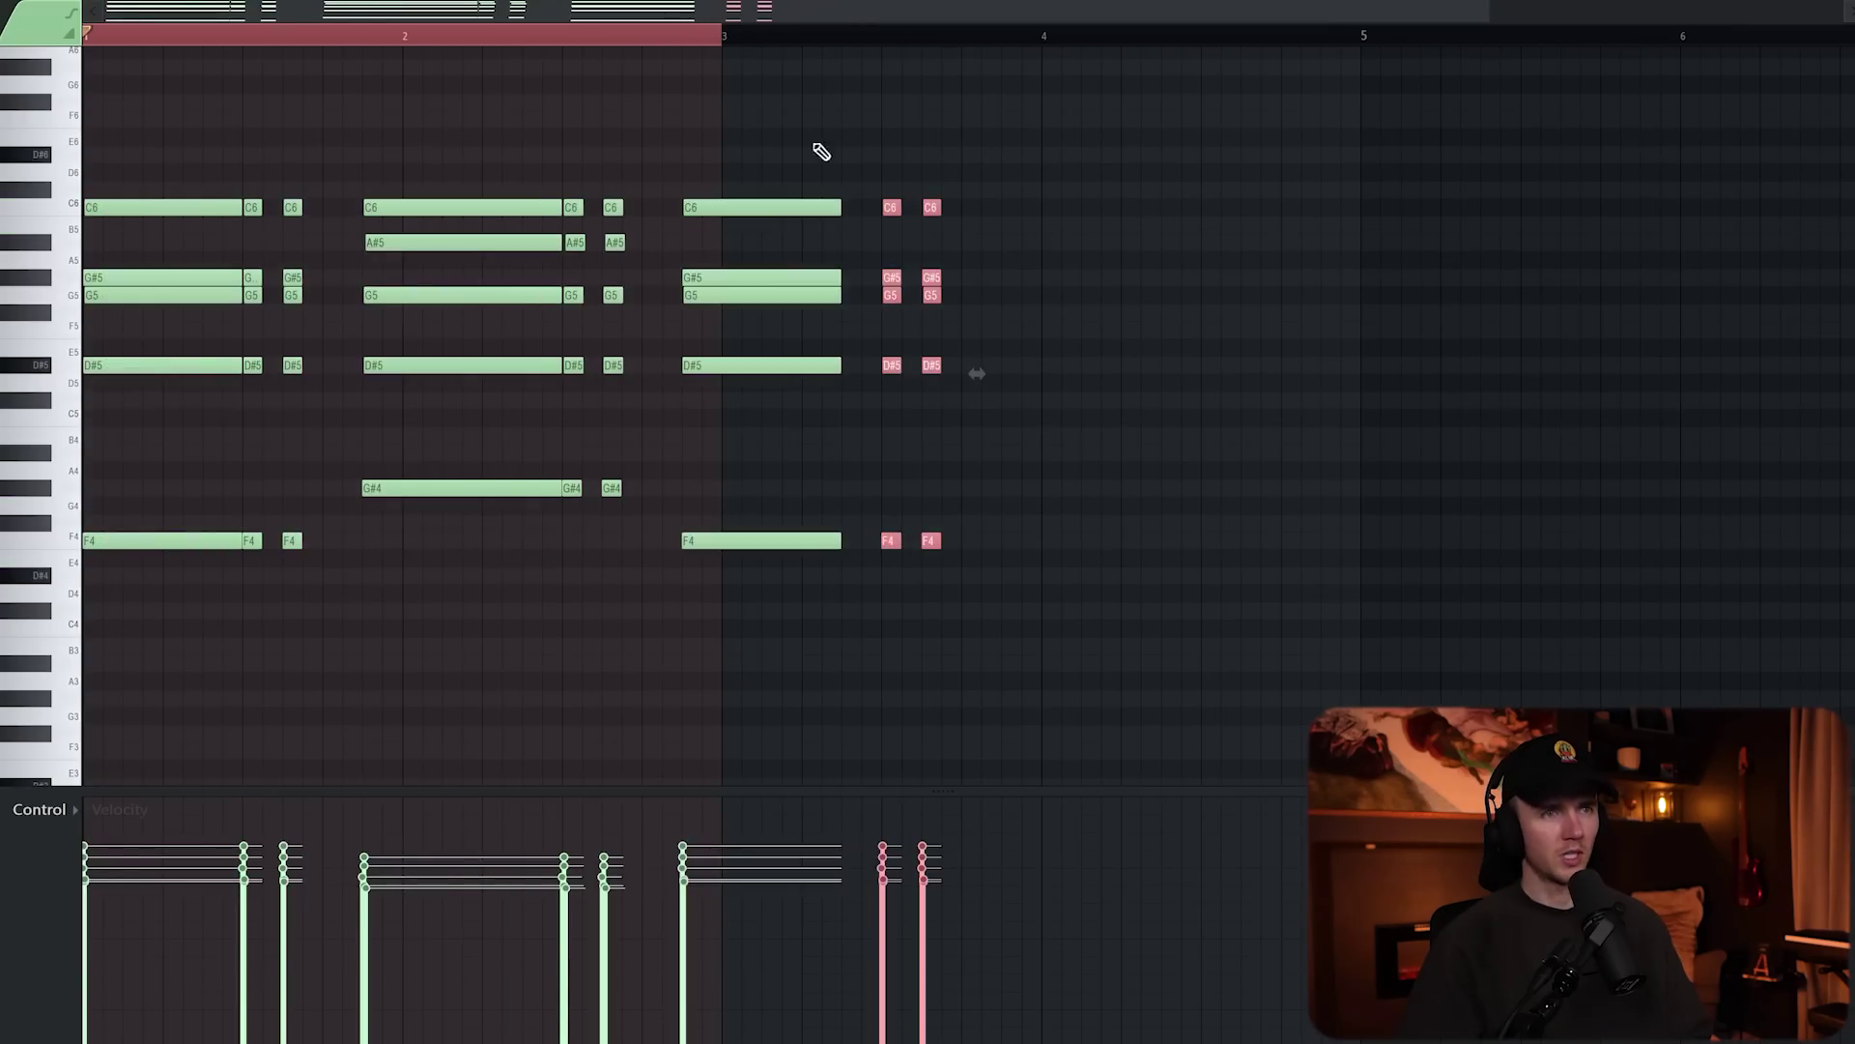
Step: Repeat the F4 chord with its two short stabs before bar 3, and add a C4, D5, D#5, G5 and A#5 chord before bar 4
key("space")
left_click(804, 135)
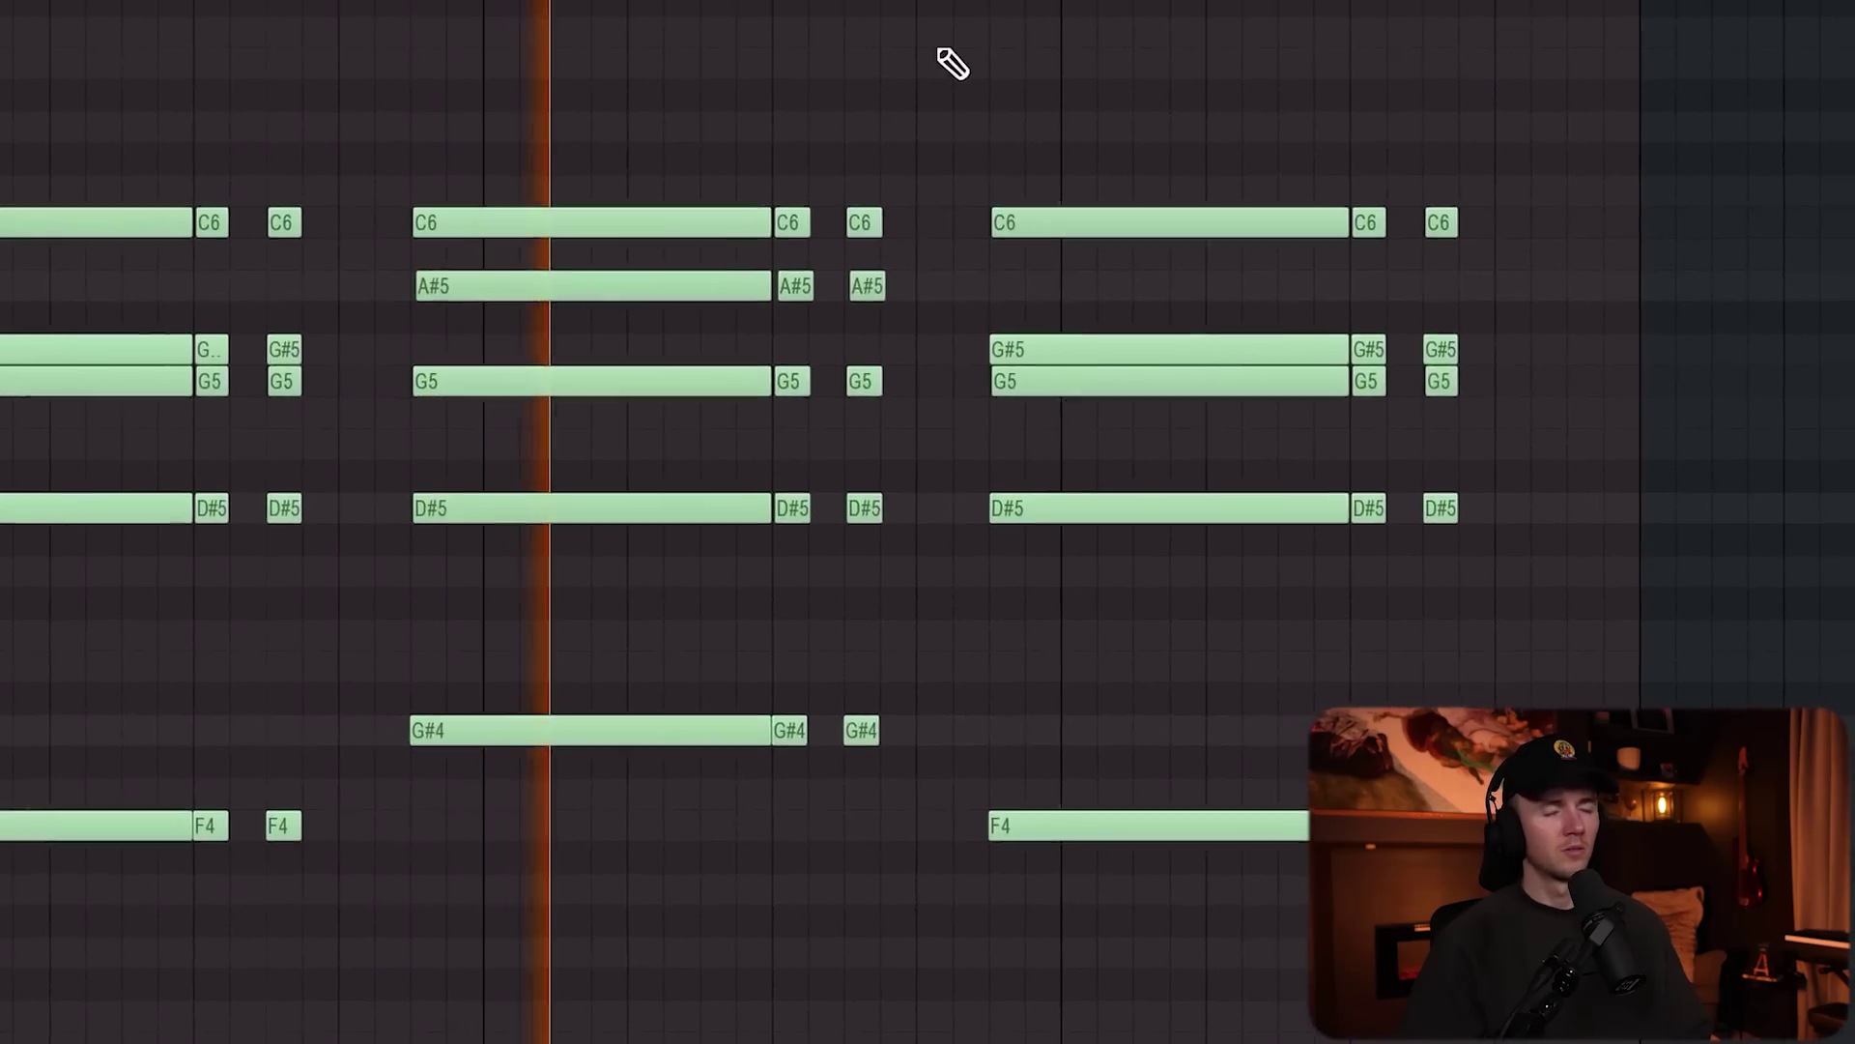
scroll(922, 60, "down", 2)
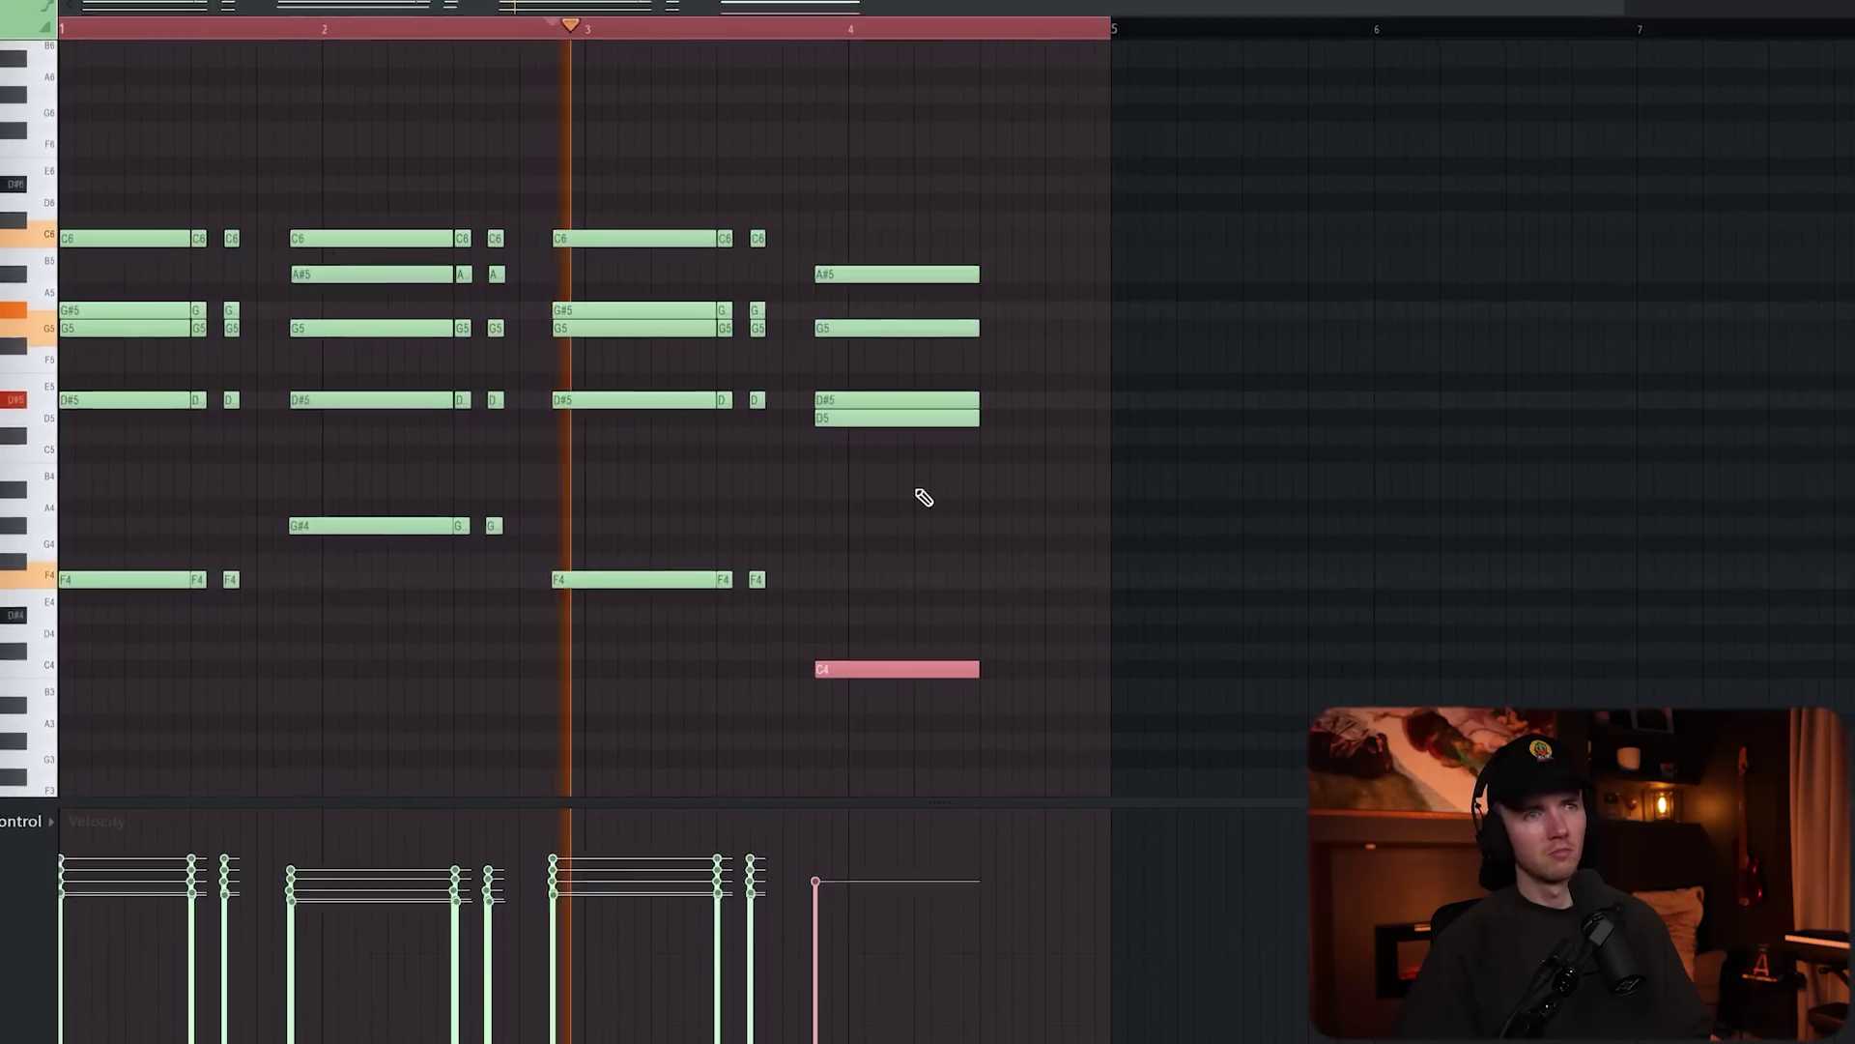
key("ctrl+d")
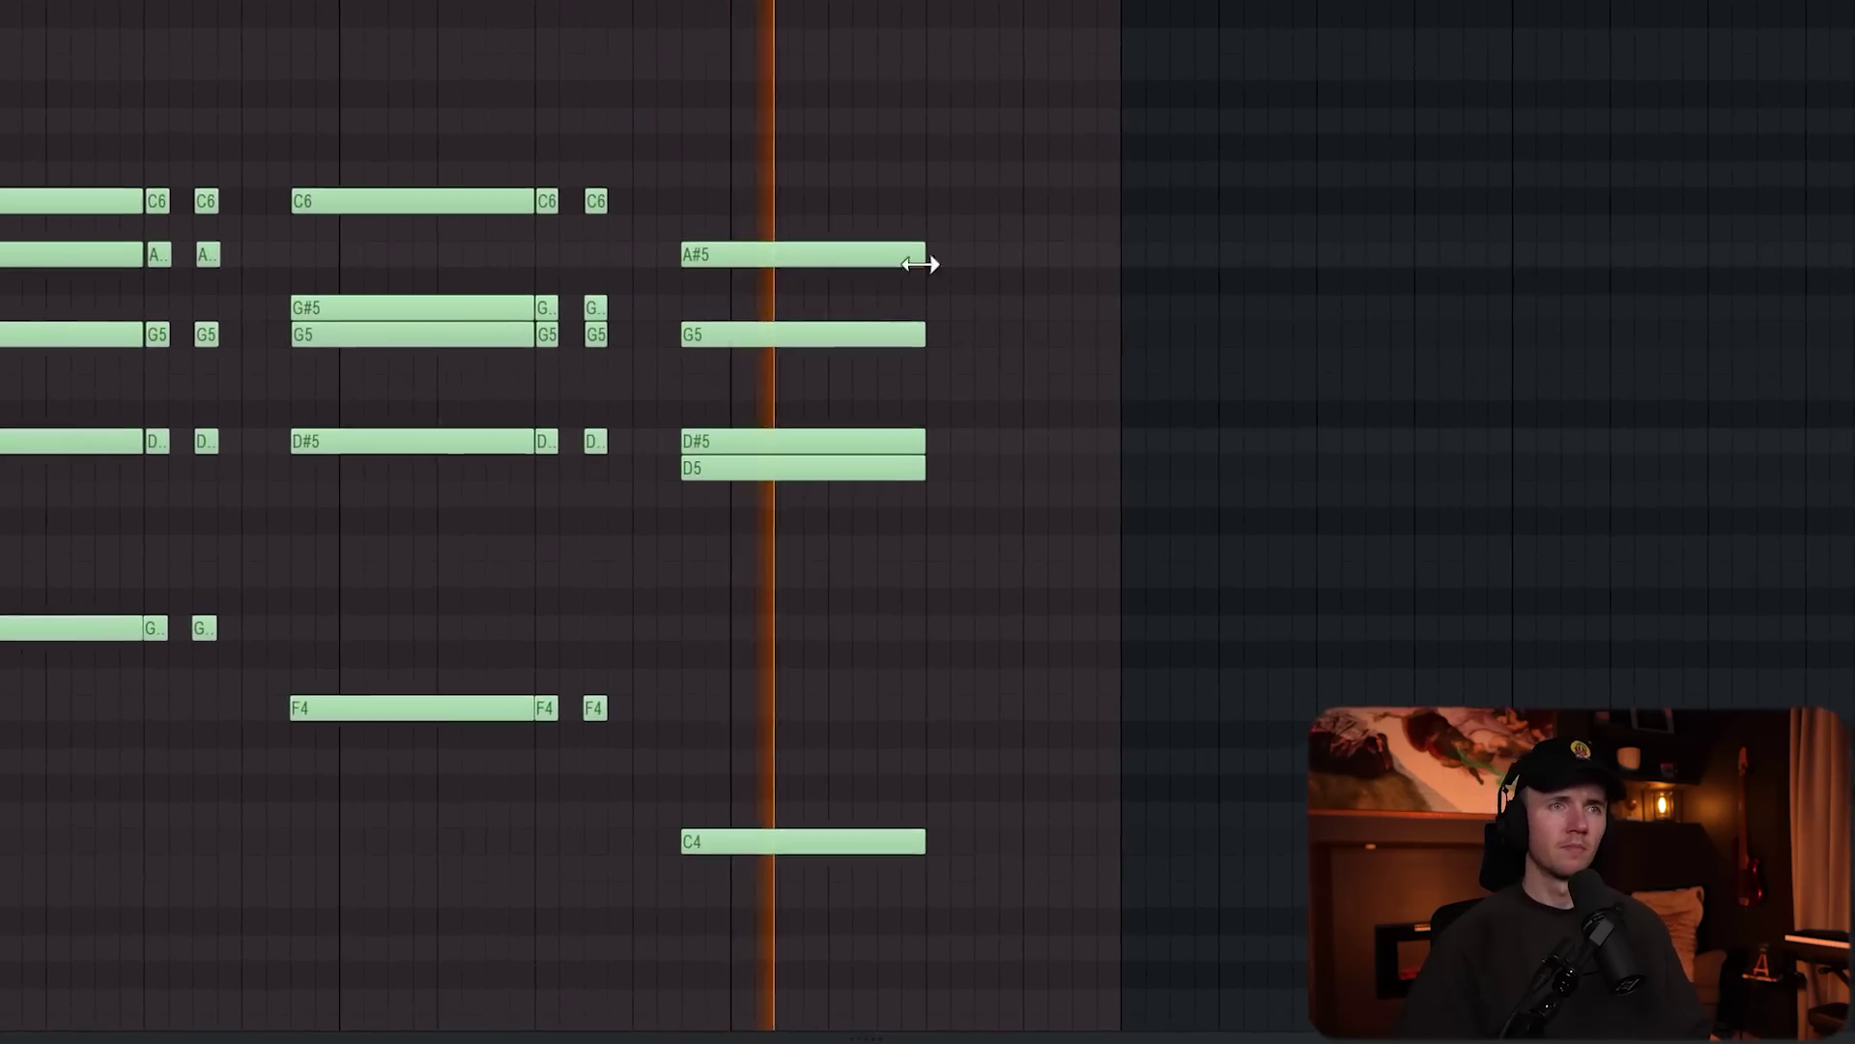
key("space")
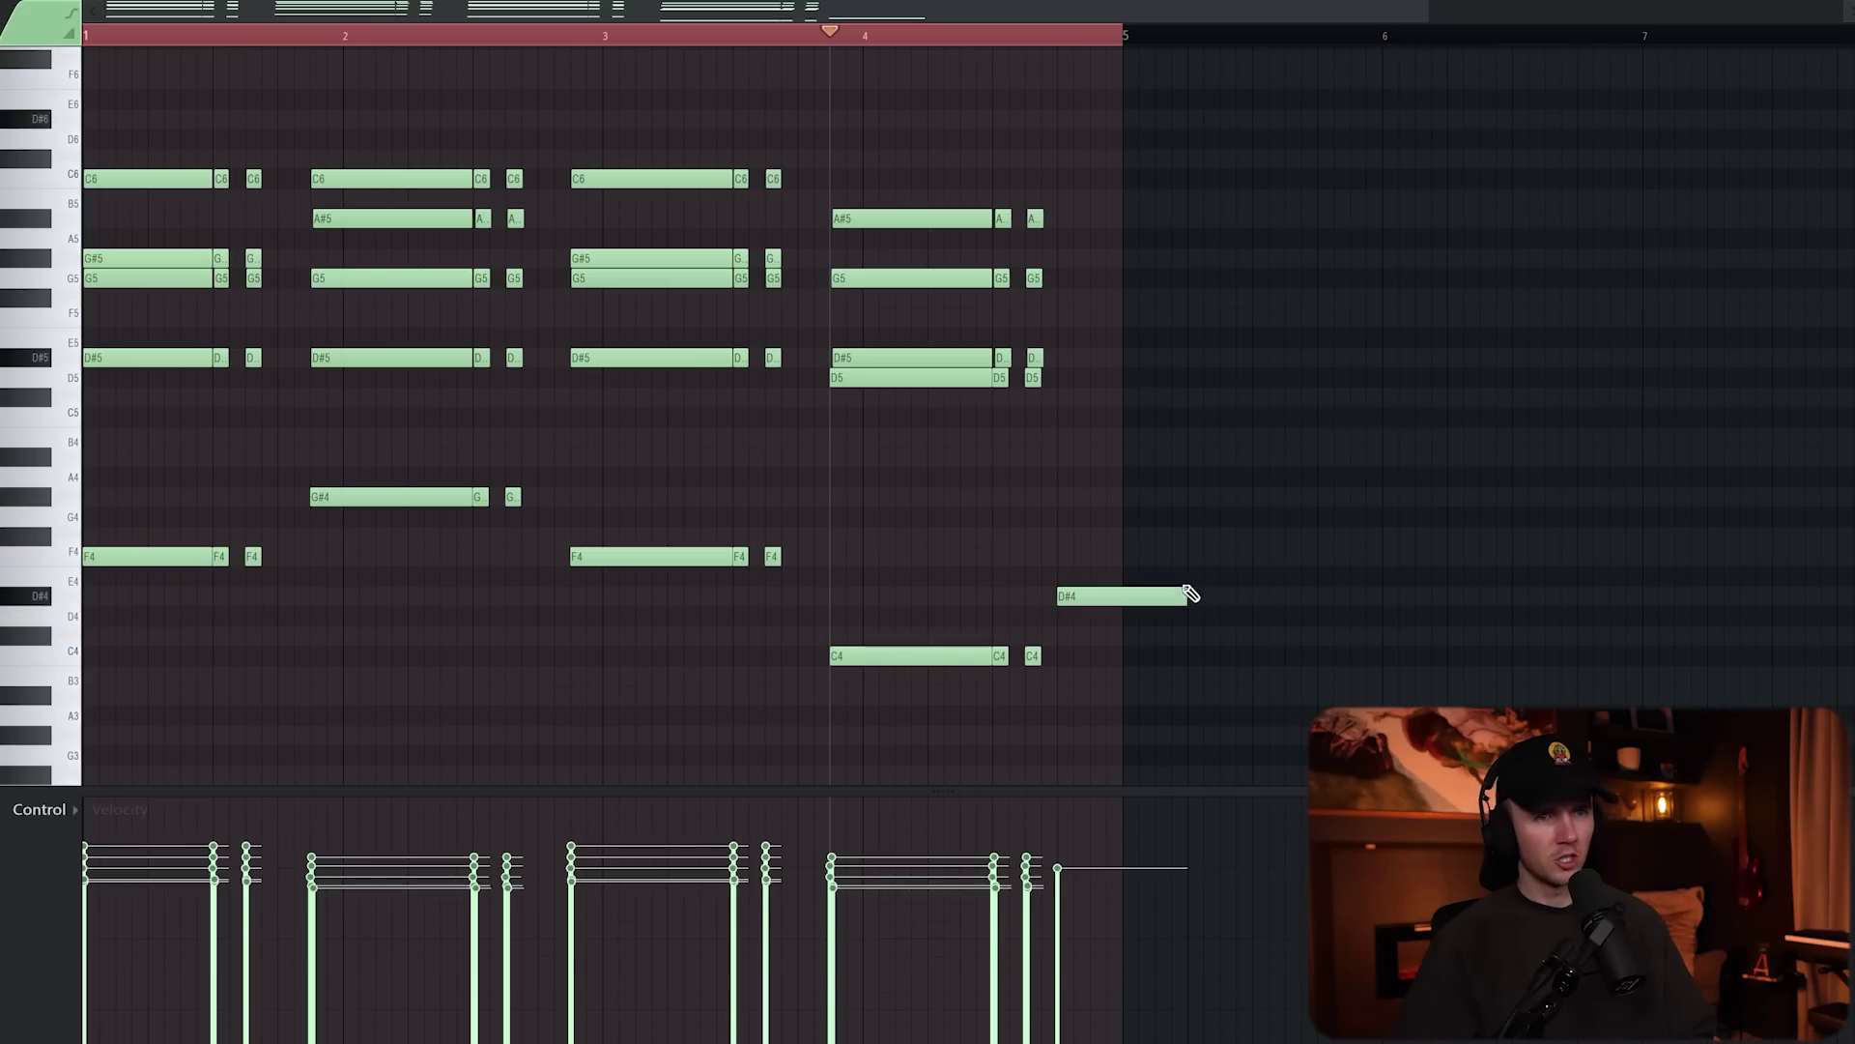
Step: Add a passing chord of G4, A#4, C#5 and E5 in the second half of bar 4, ending at bar 5
scroll(1073, 594, "up", 3)
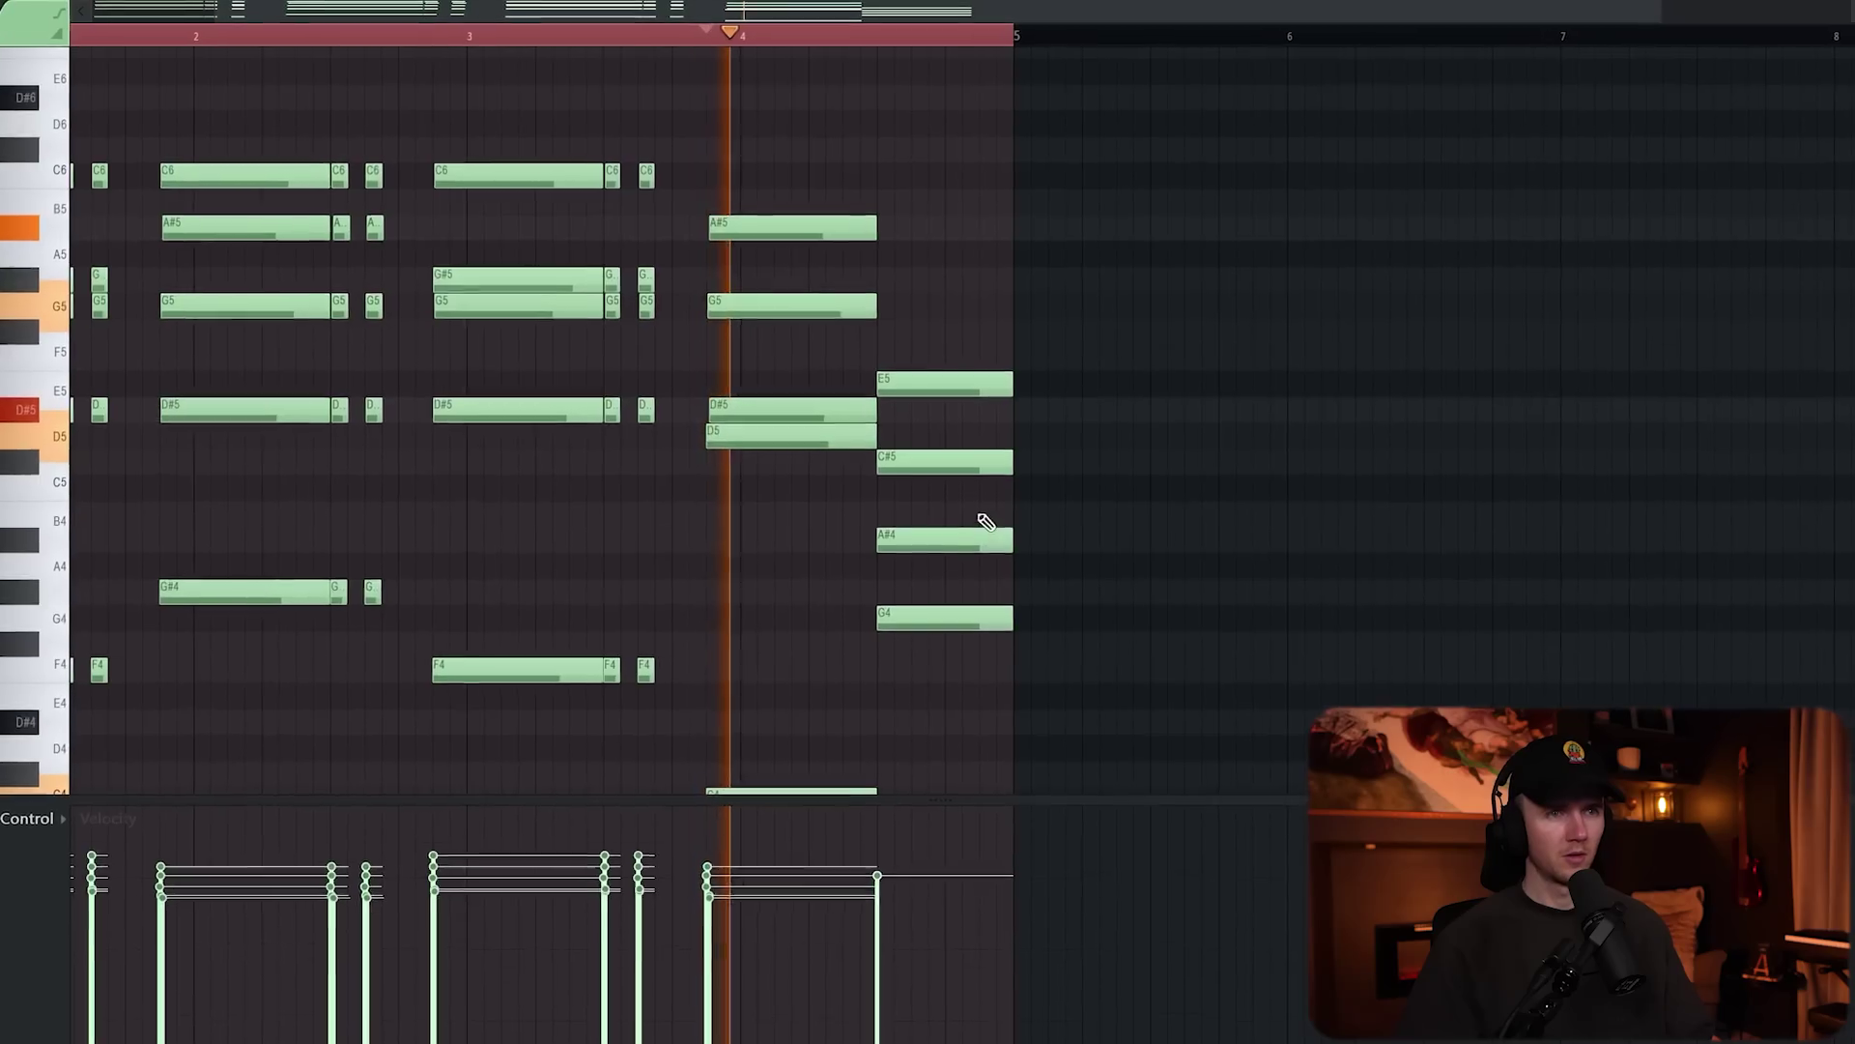
left_click(967, 553)
key("ctrl+Up")
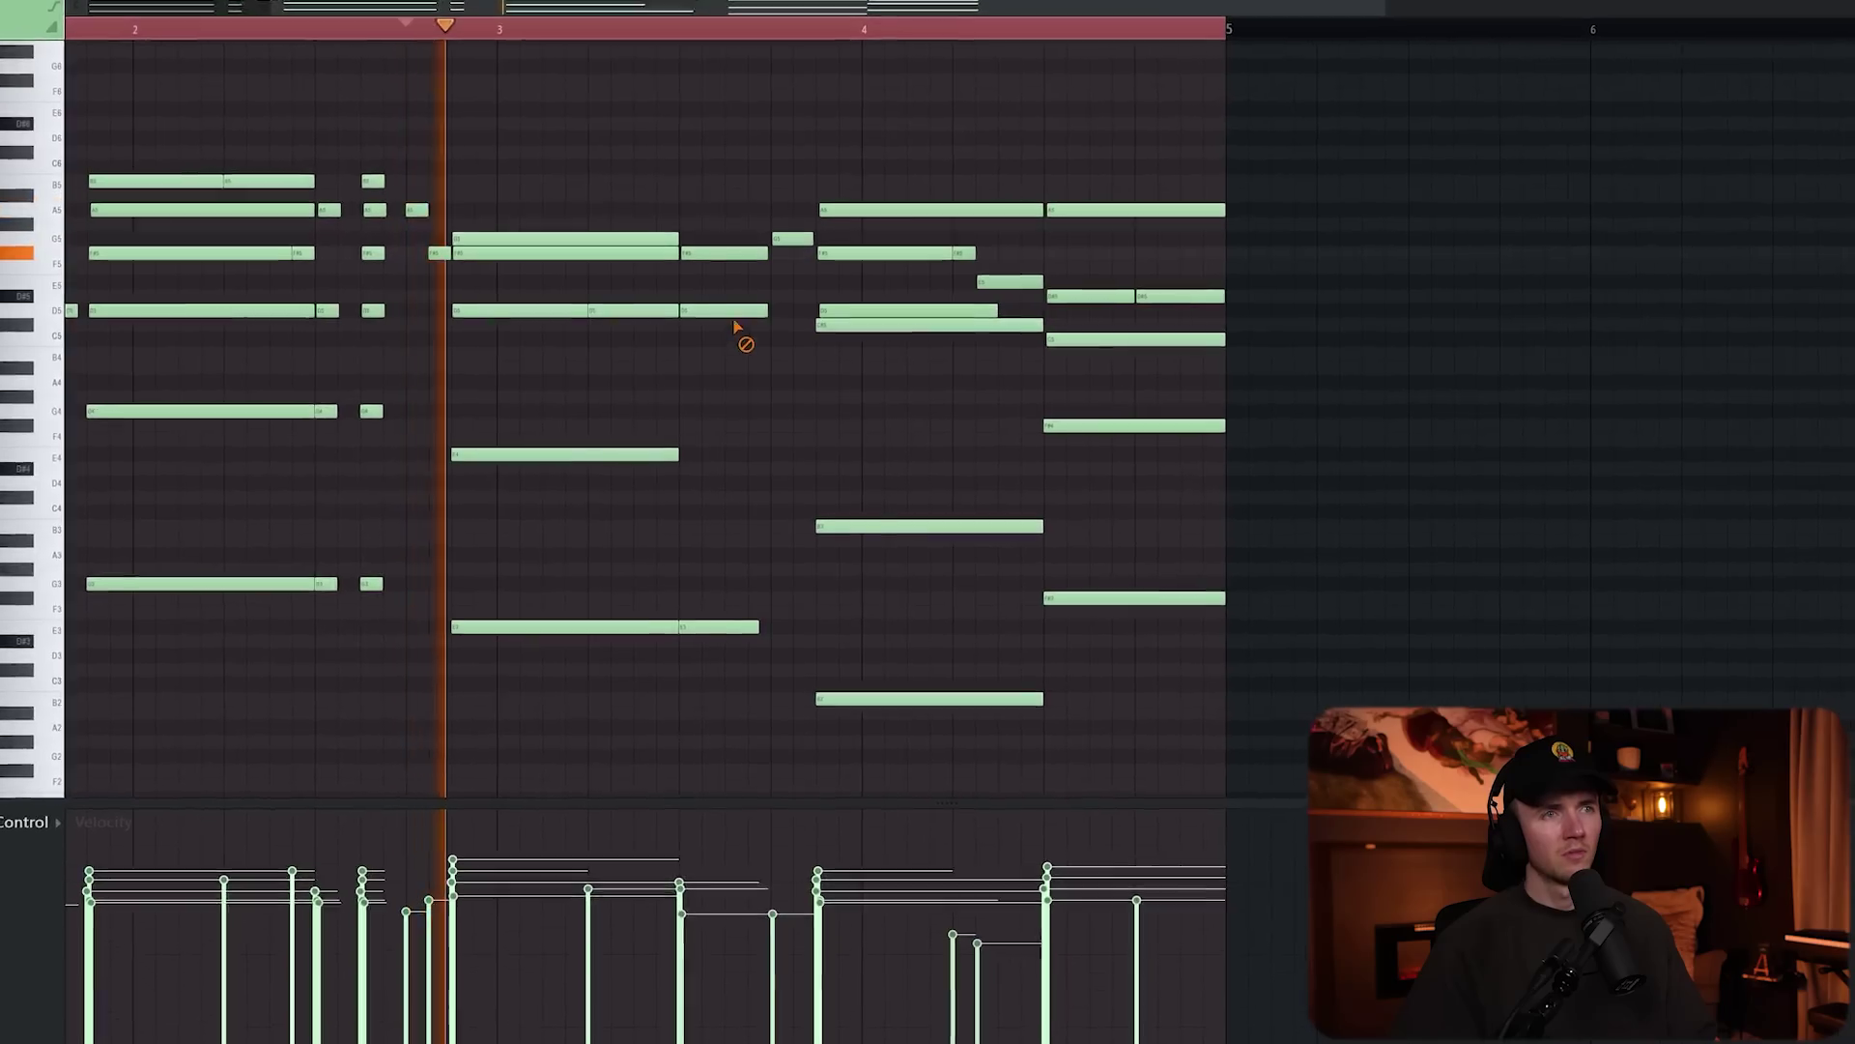
scroll(741, 323, "down", 2)
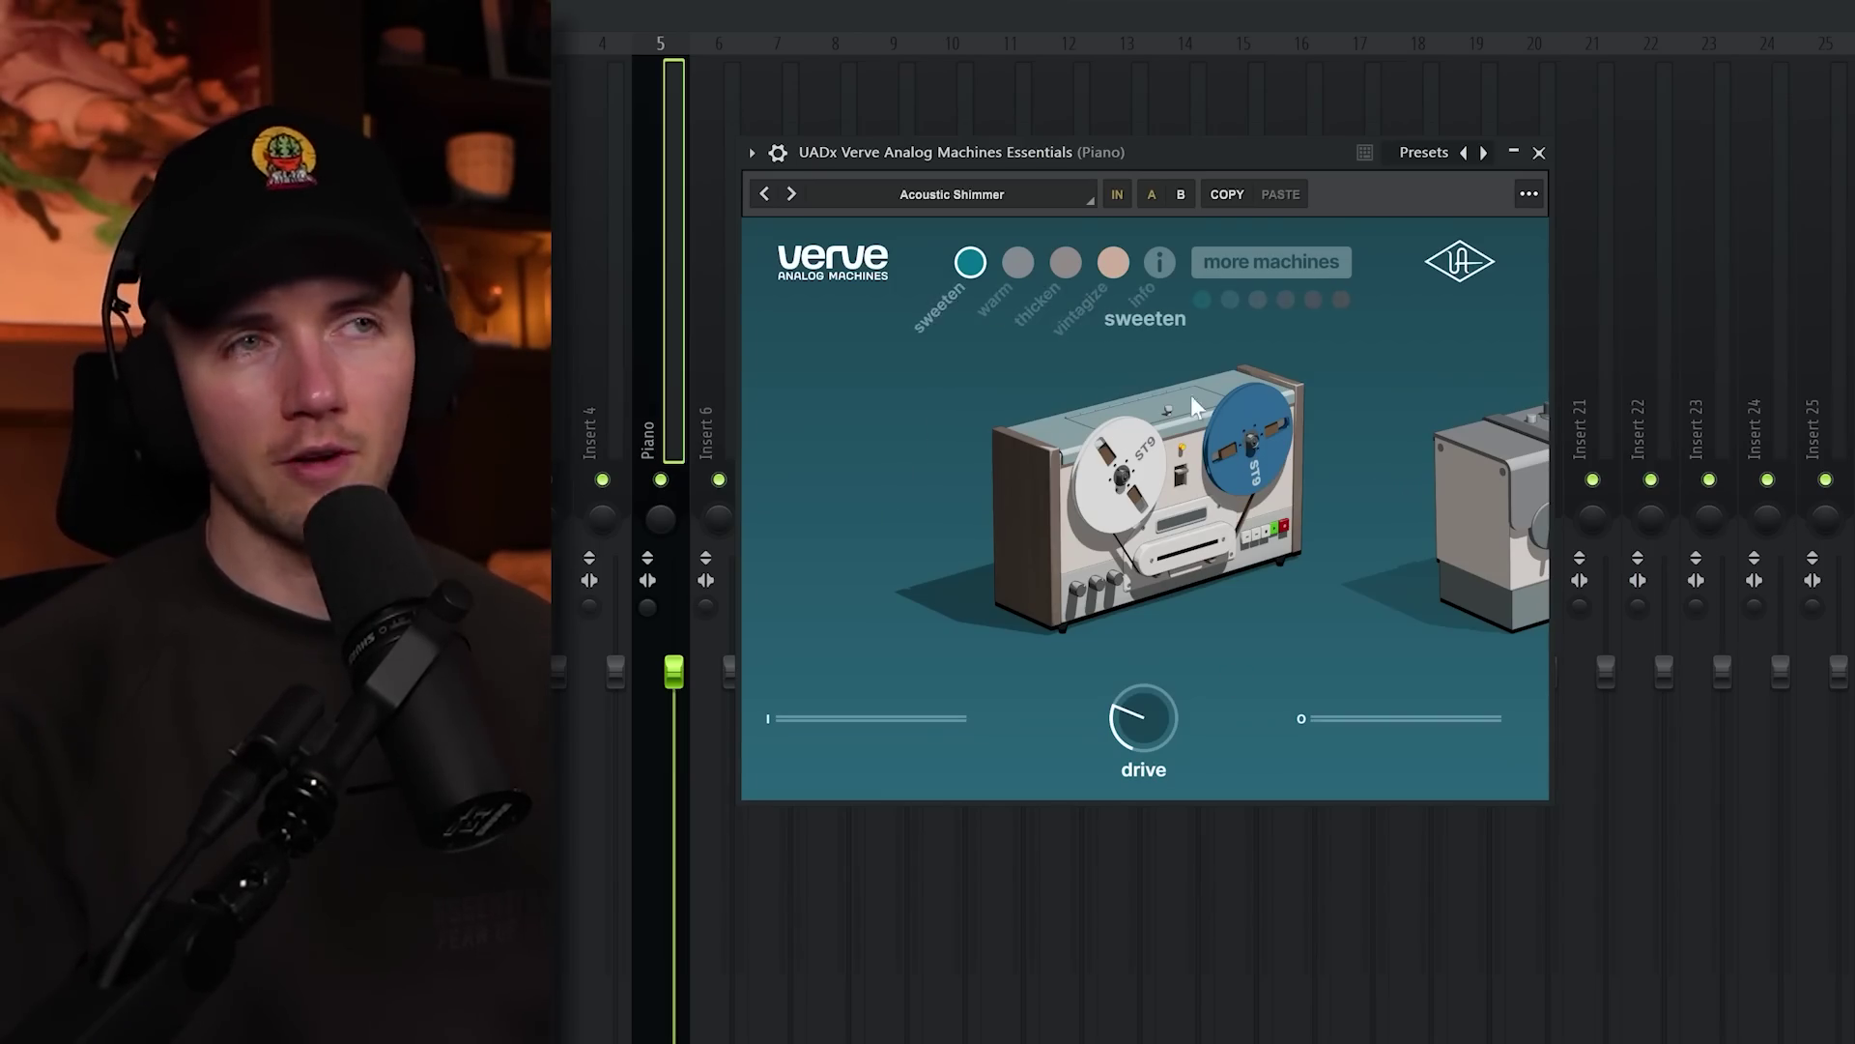
Step: Preview the Verve Essentials machines through vintagize and its drive, and browse the full Verve Analog Machines preset list
left_click(1374, 478)
left_click(1374, 477)
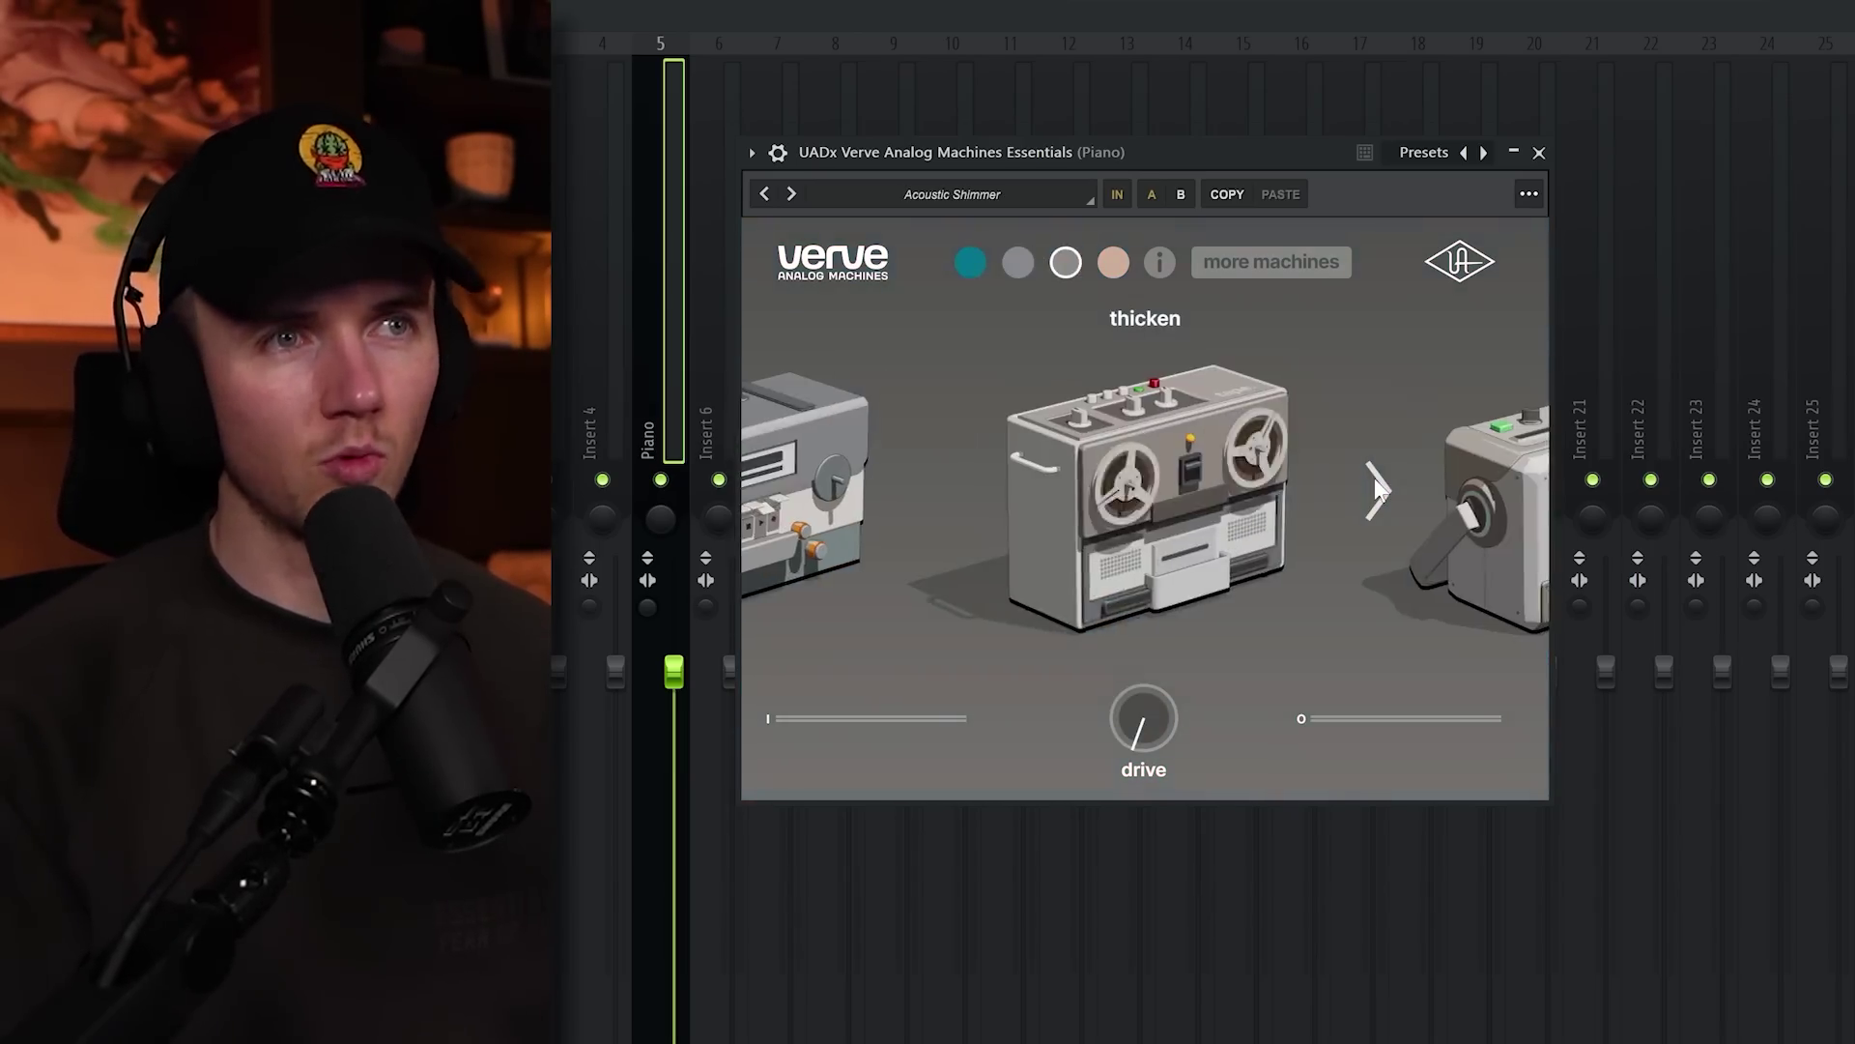
left_click(1375, 477)
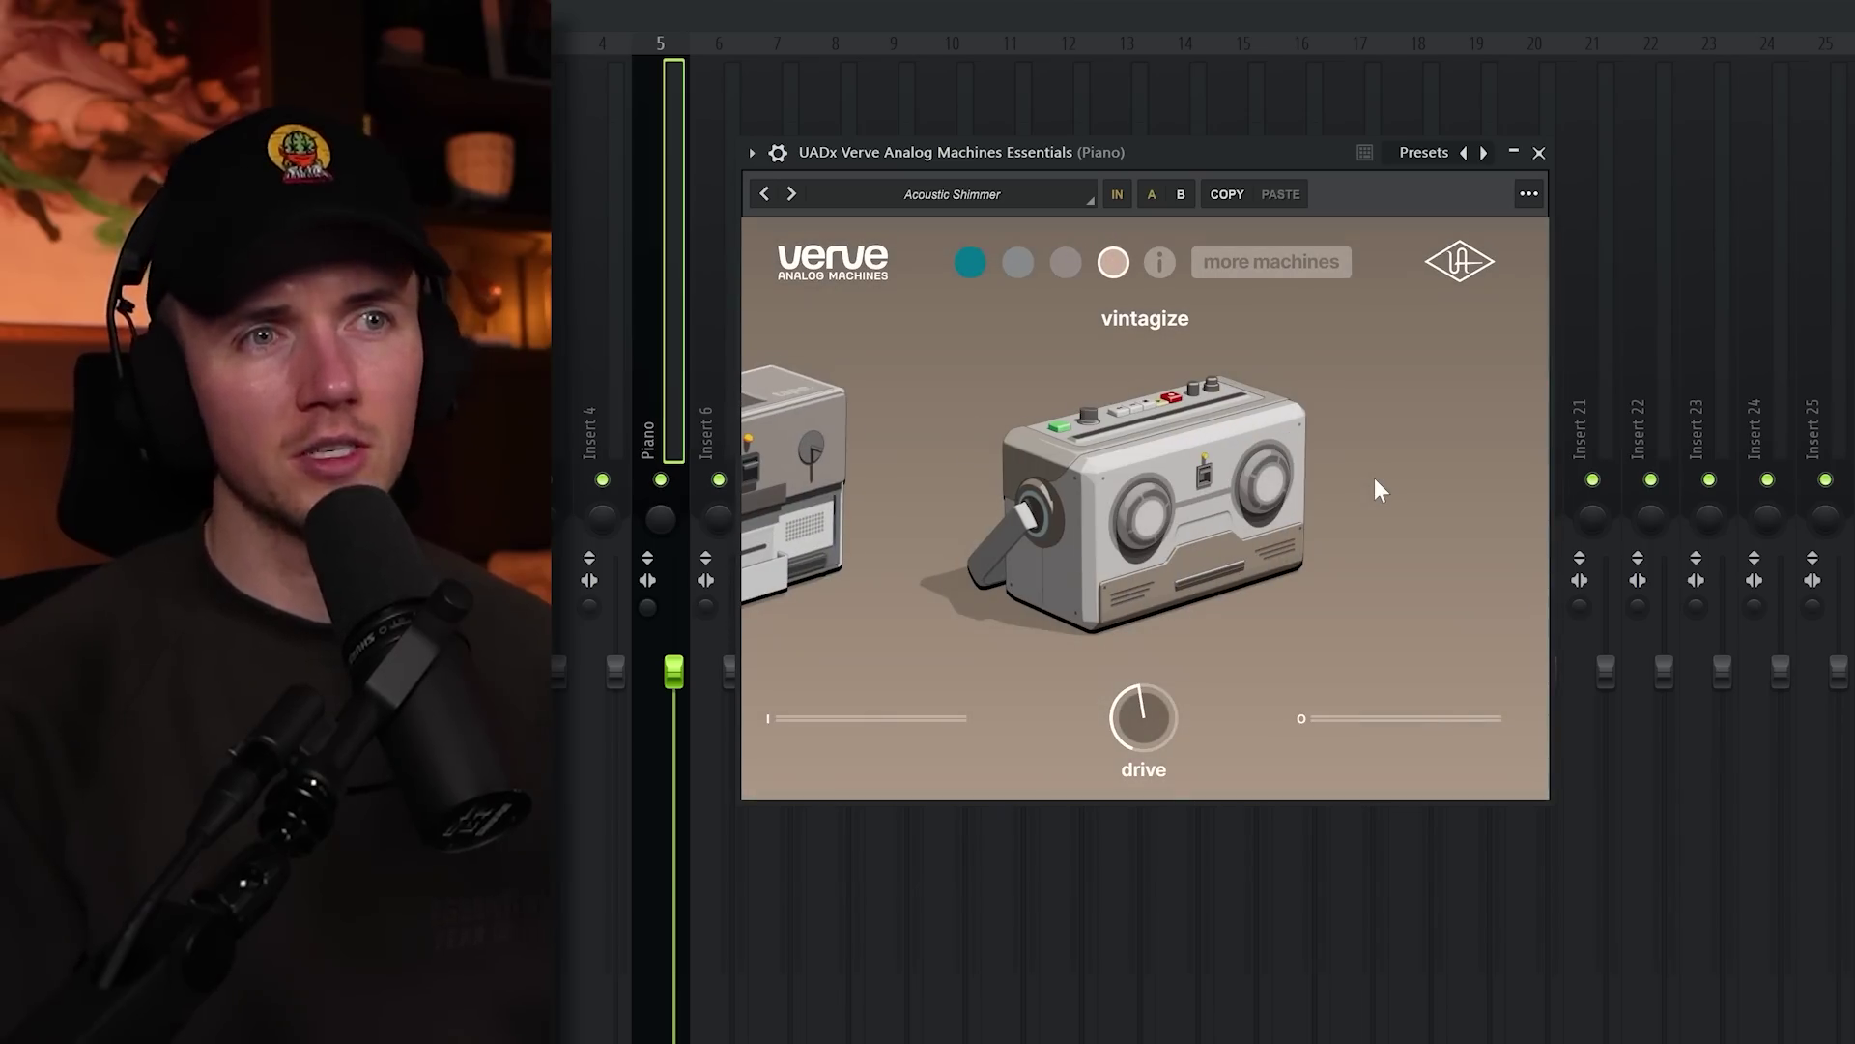
left_click_drag(1120, 717, 1134, 768)
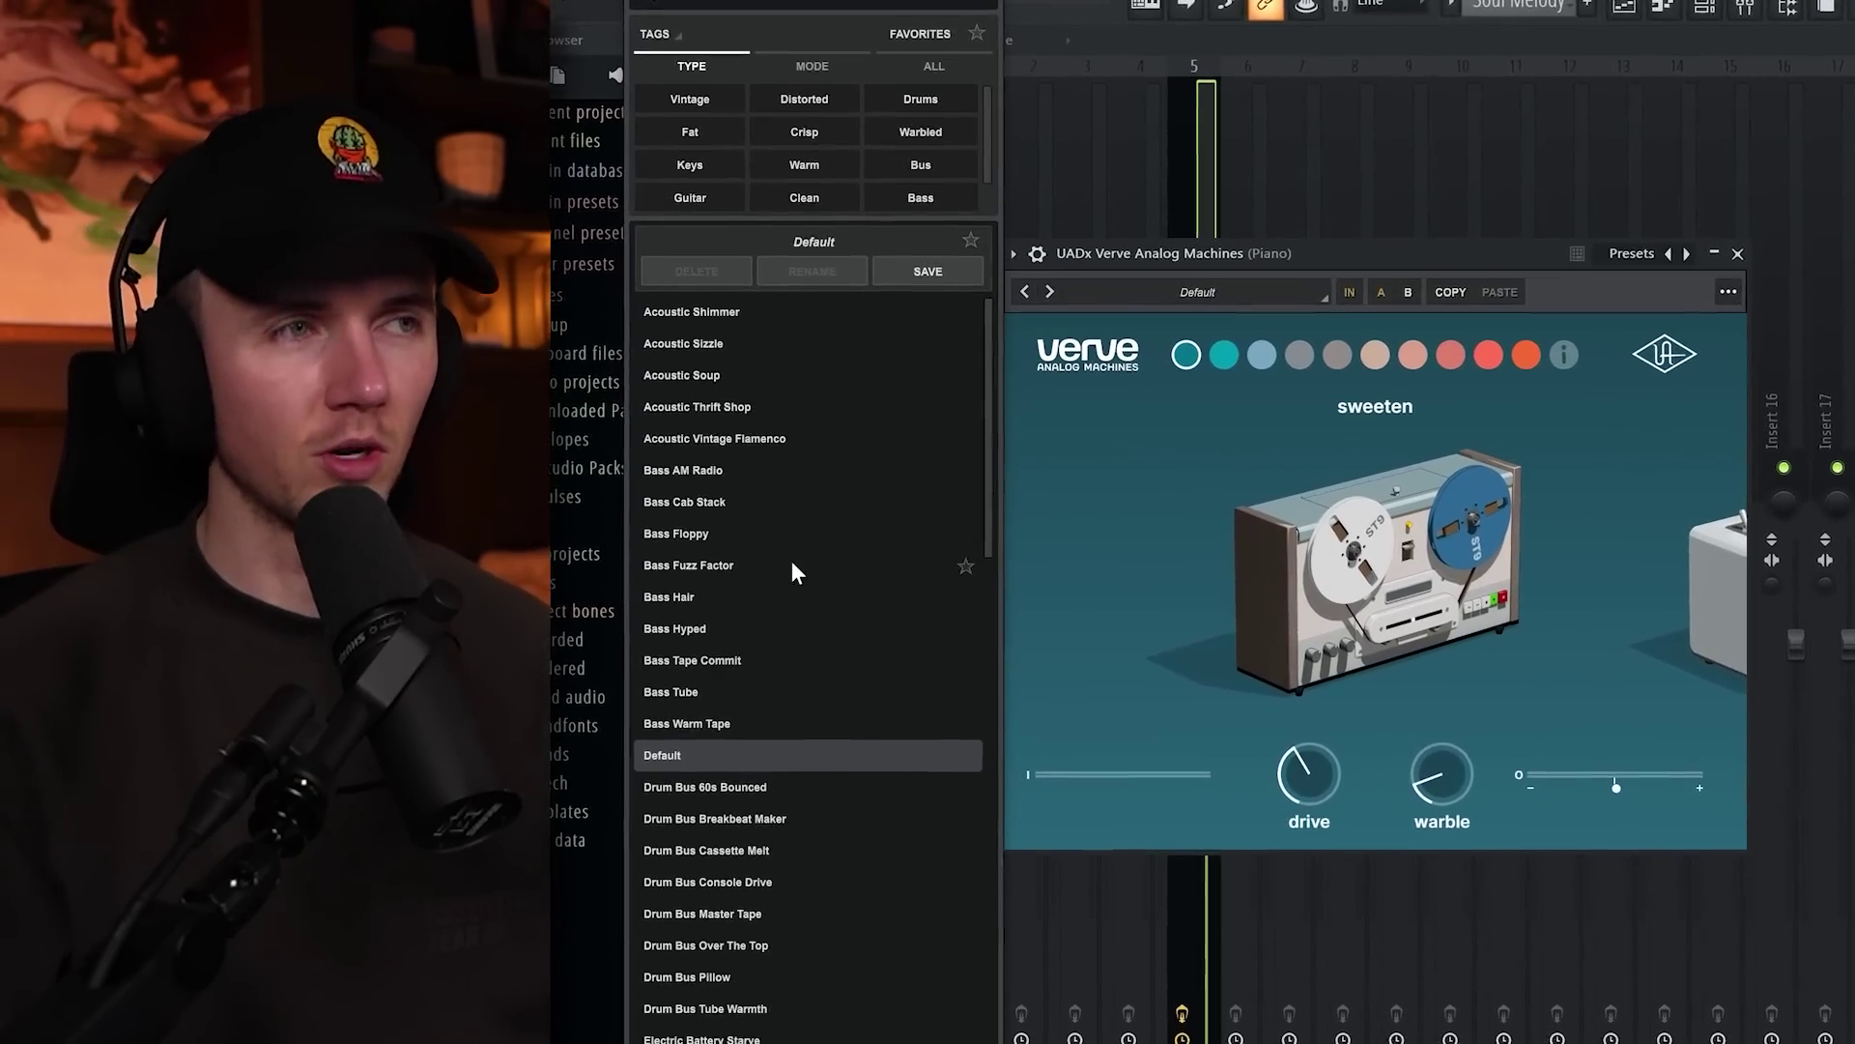
scroll(748, 513, "down", 7)
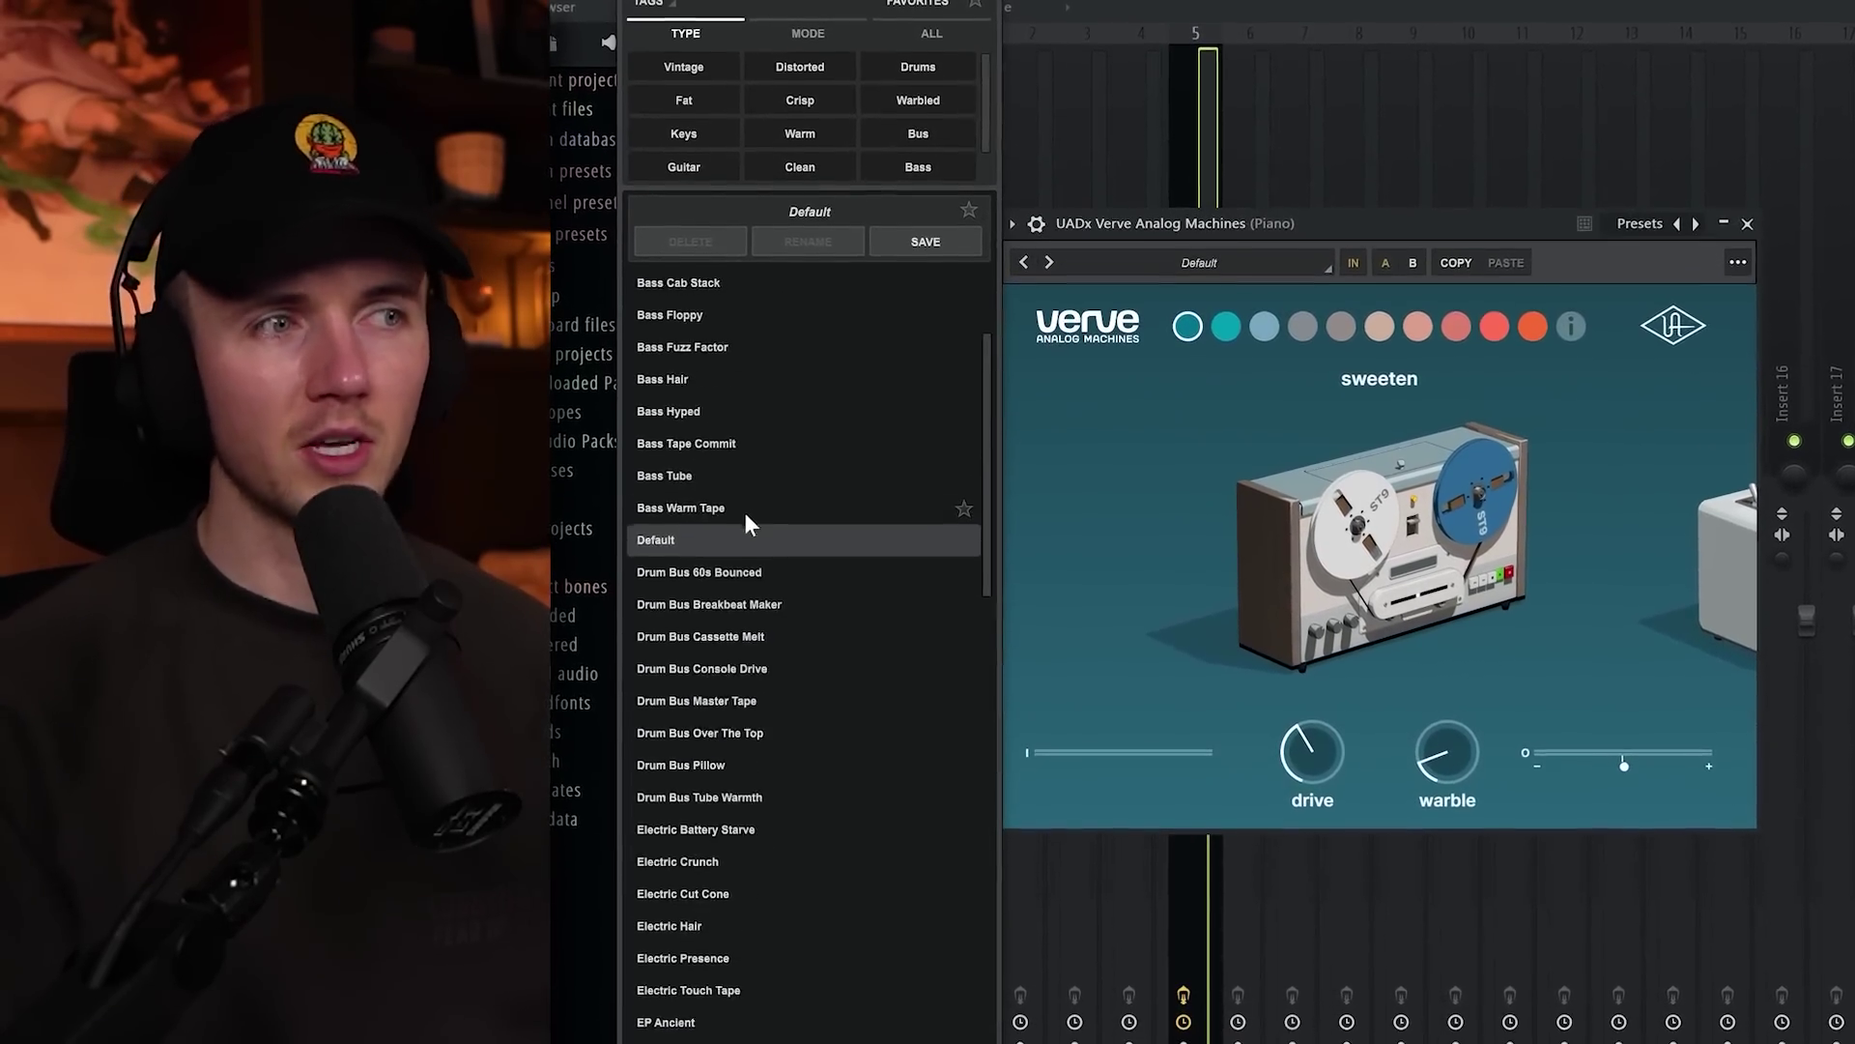
scroll(744, 506, "down", 10)
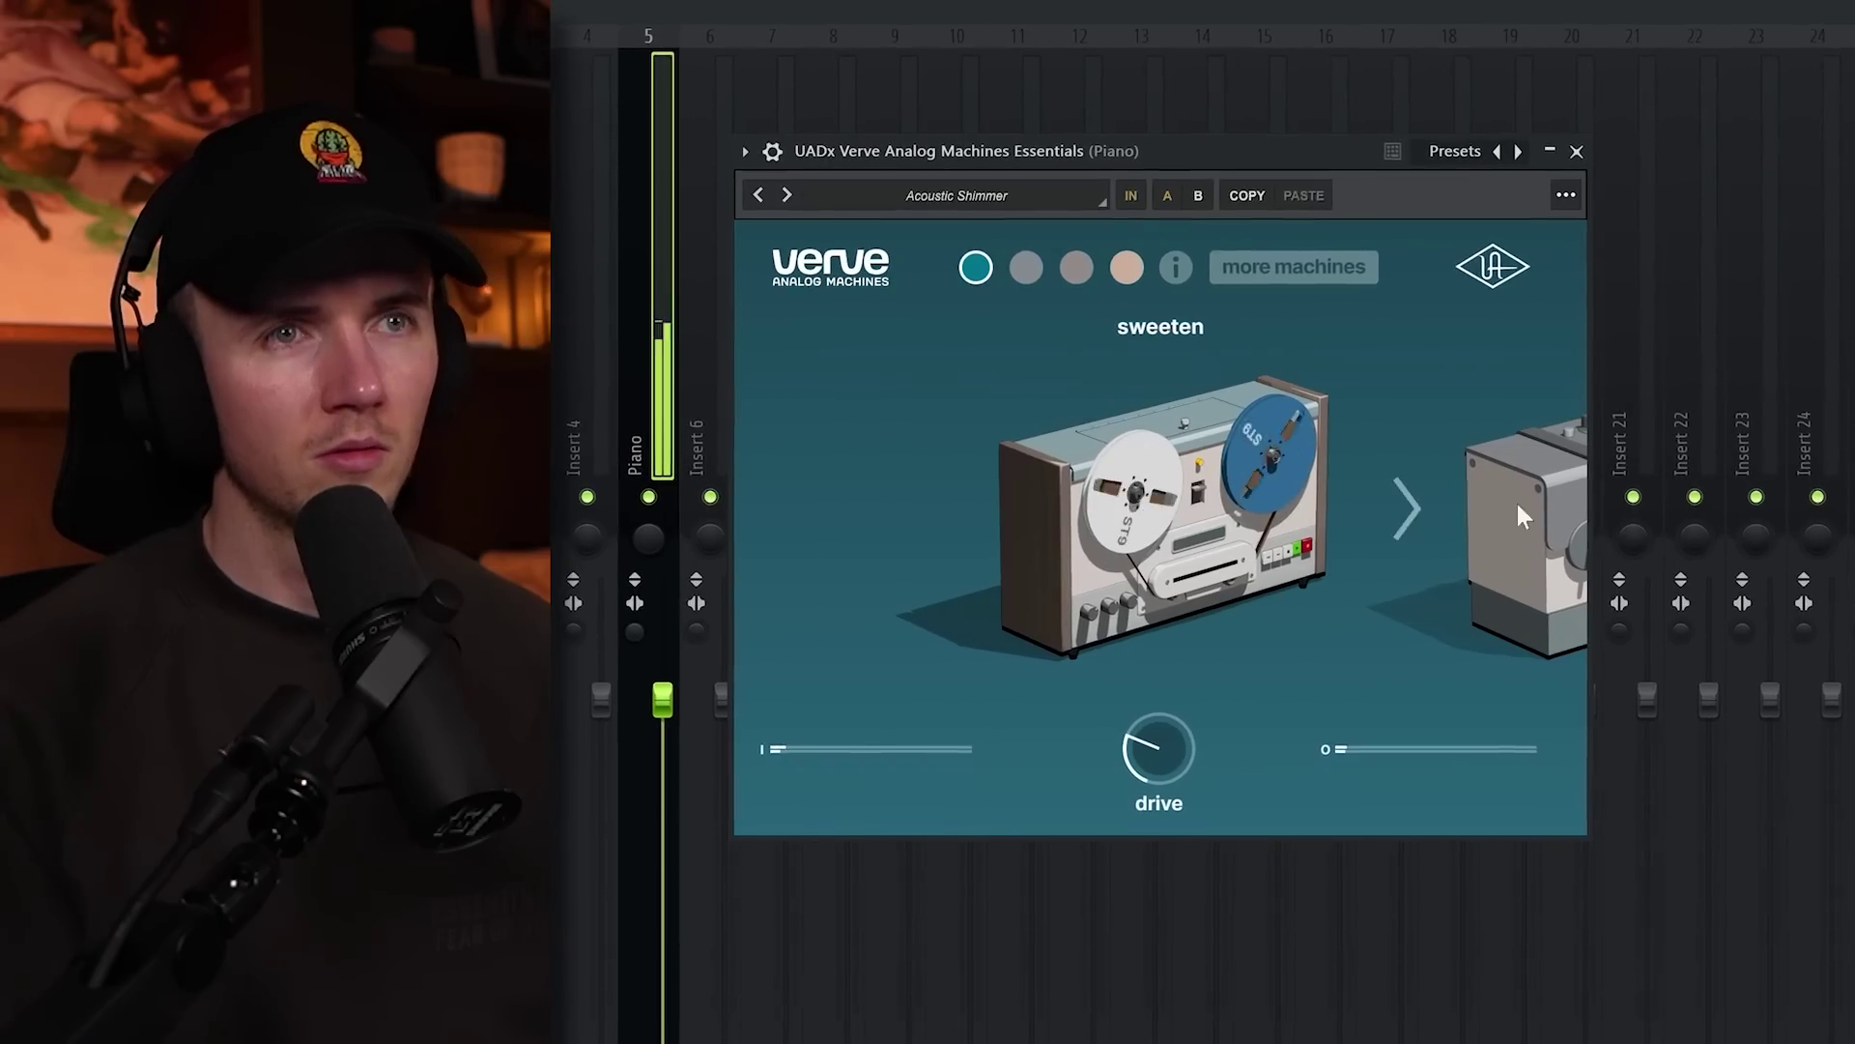
Step: Audition the warm machine with raised drive on the piano, and switch Verve Essentials to the vintagize machine
left_click(1426, 503)
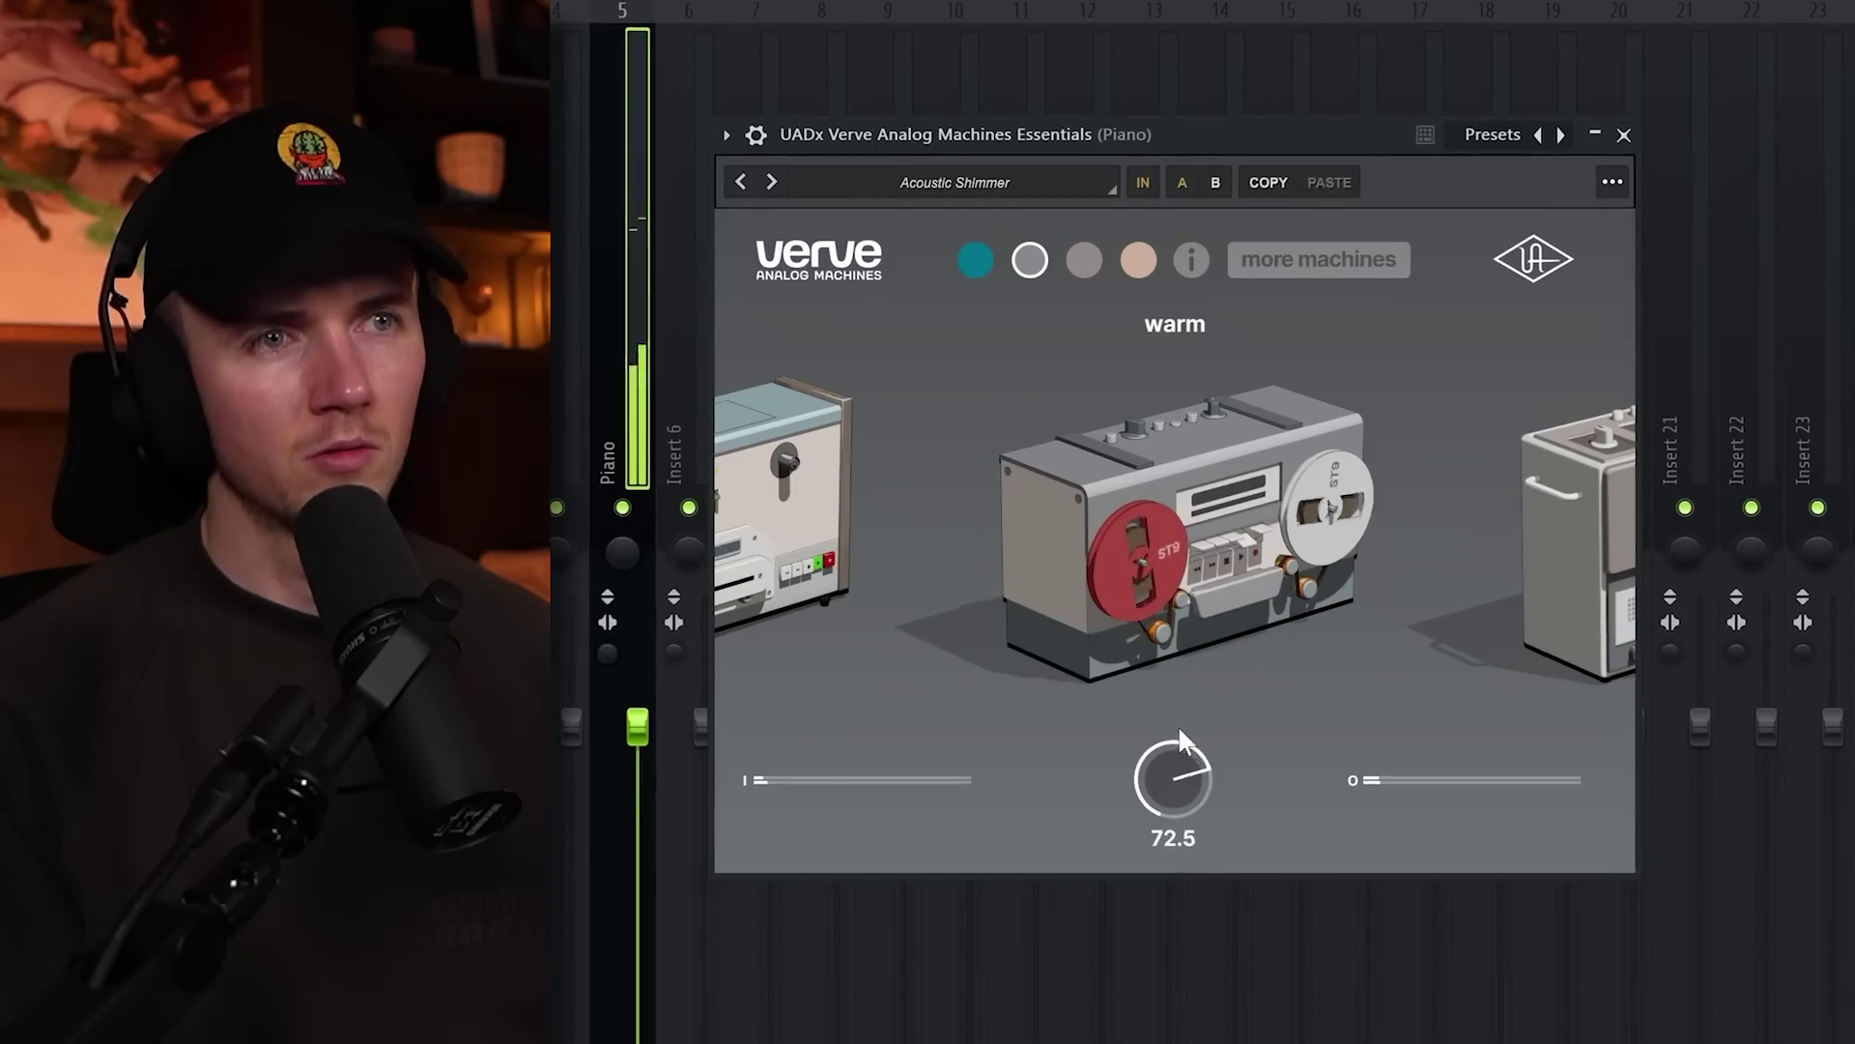
left_click_drag(1173, 724, 1173, 680)
left_click(1457, 515)
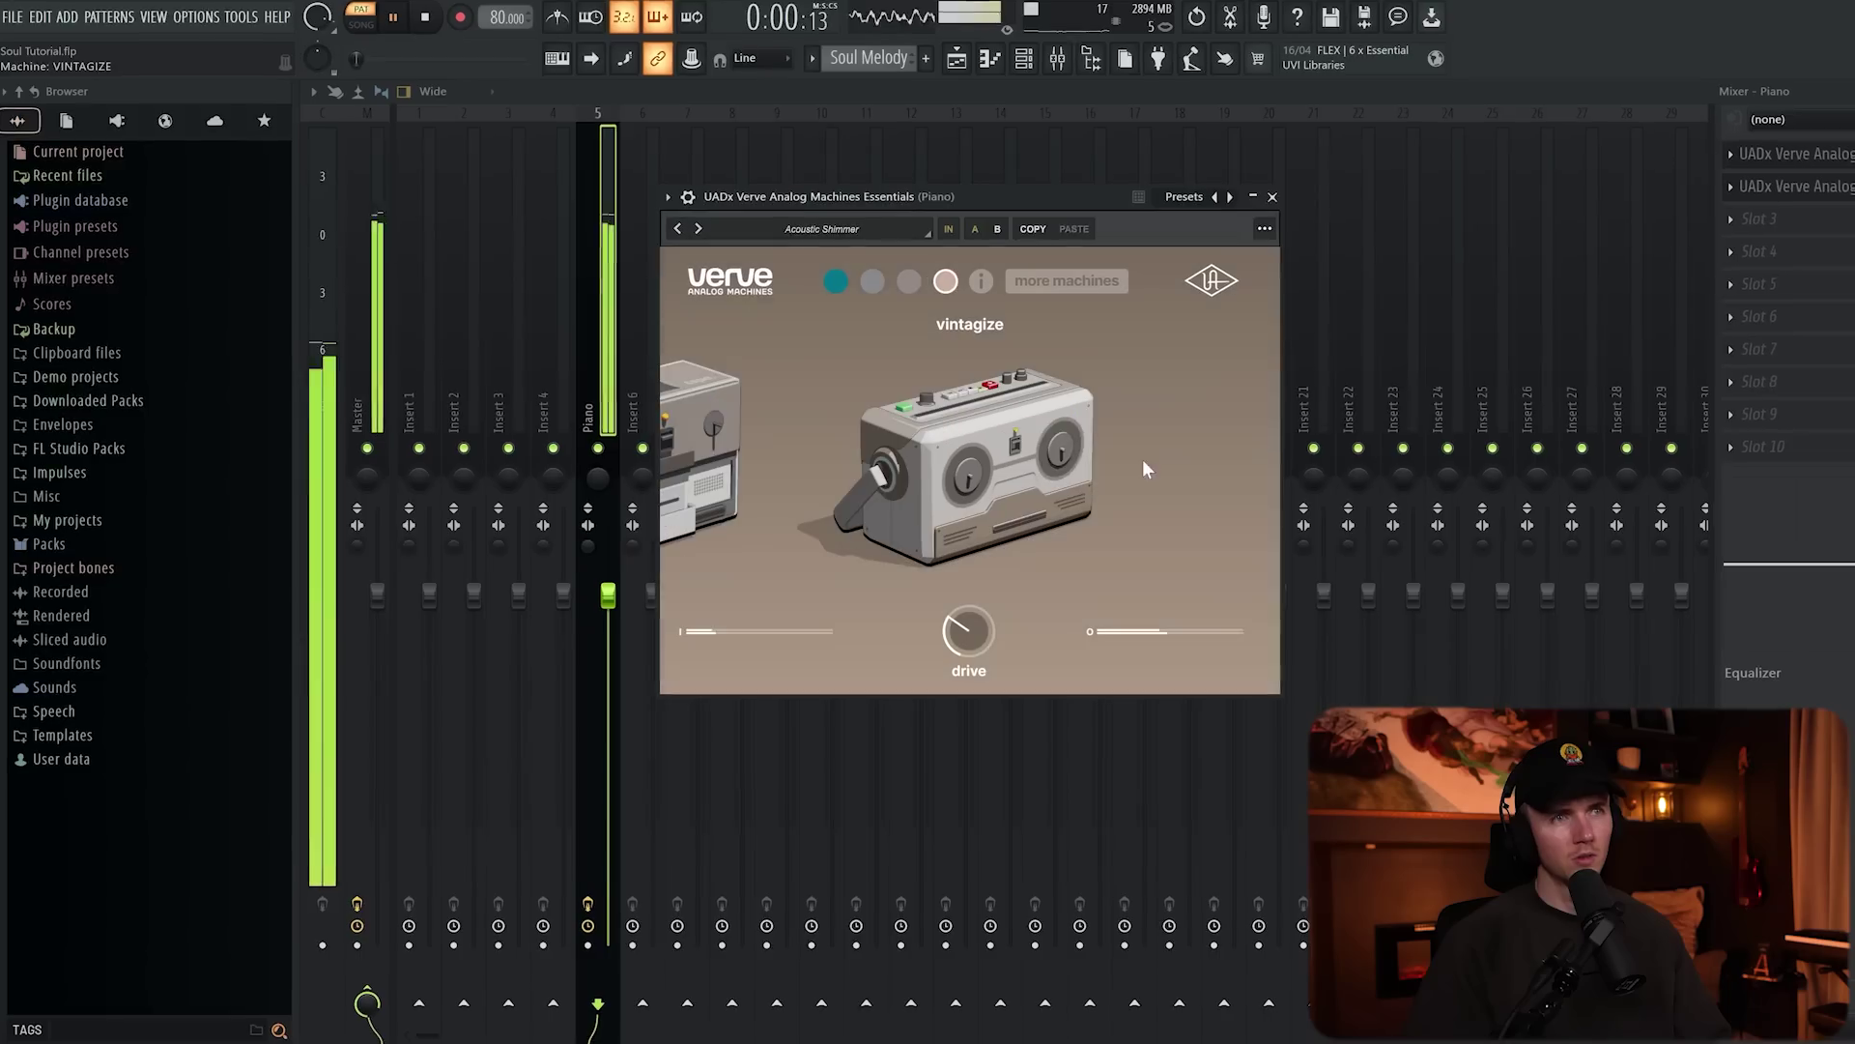
mouse_move(980, 632)
scroll(982, 636, "up", 1)
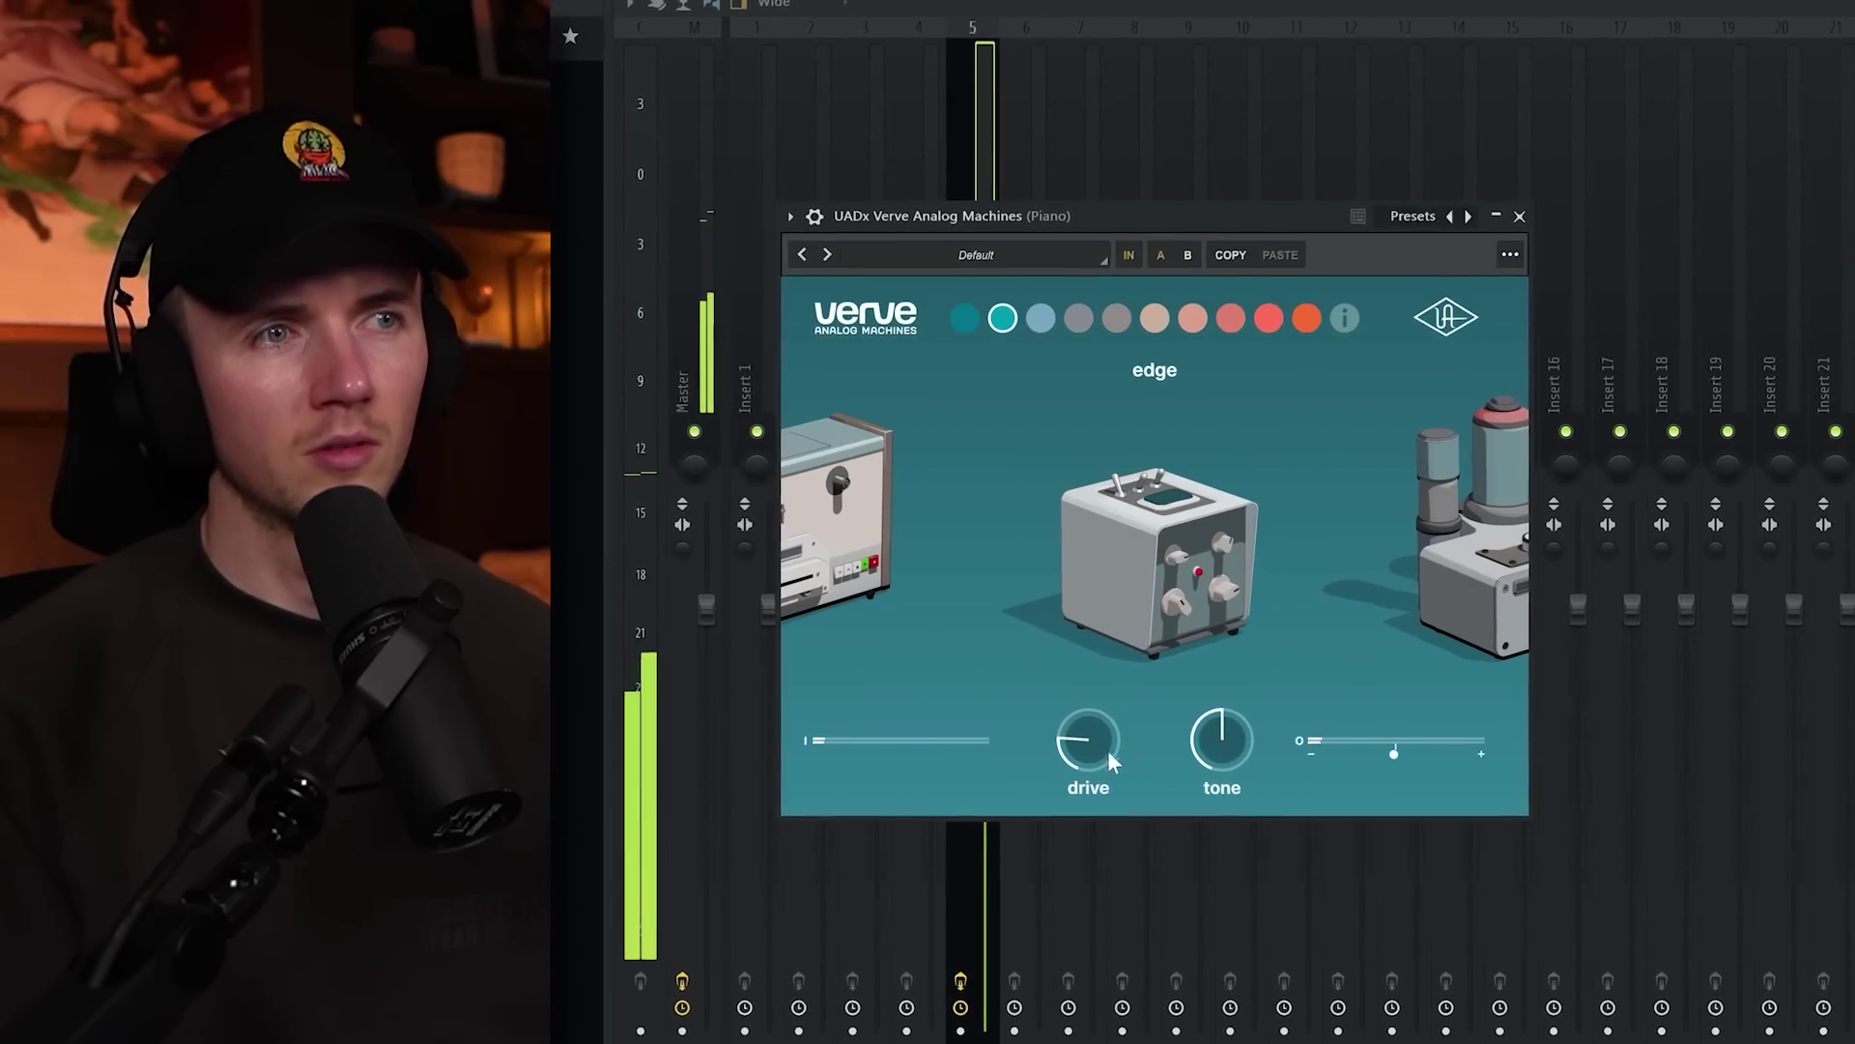
Step: Turn down the edge machine's tone in Verve Analog Machines, and set the distort machine's drive to 28
left_click_drag(1256, 760, 1260, 898)
left_click(1424, 541)
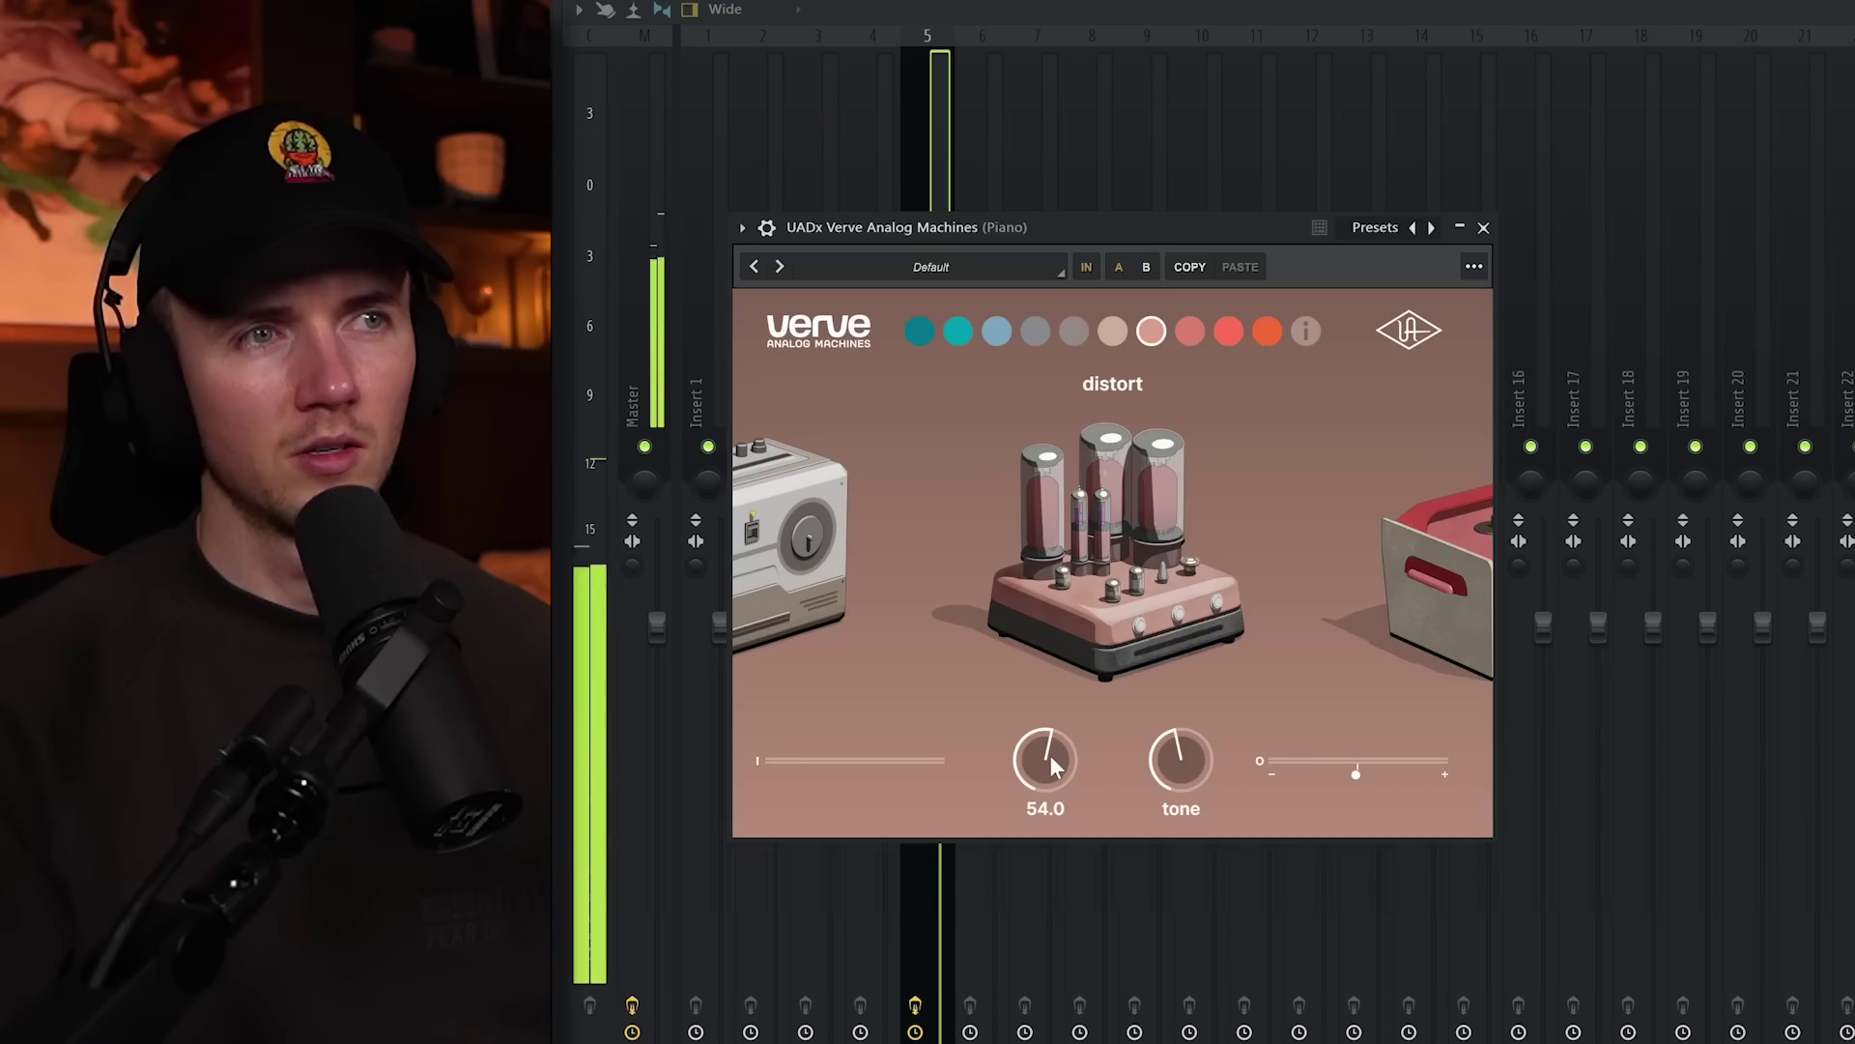
left_click_drag(1050, 756, 1047, 820)
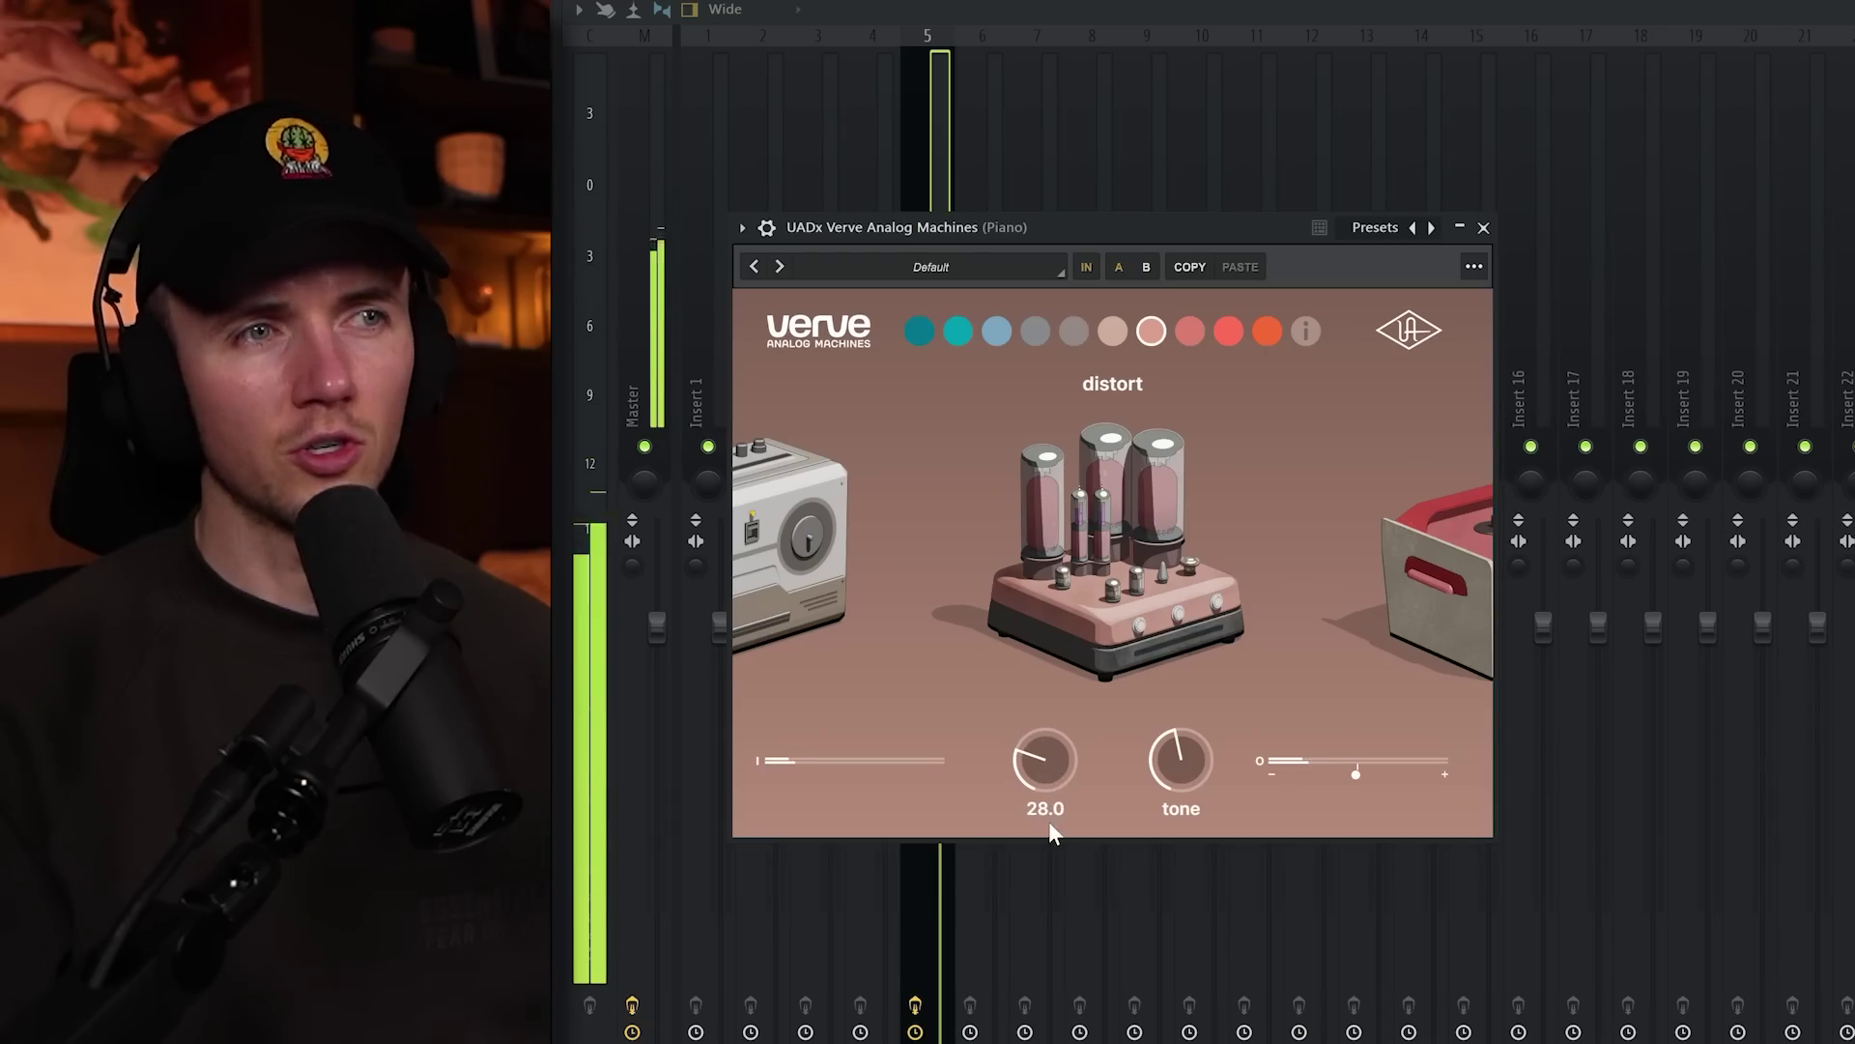
scroll(1048, 767, "down", 1)
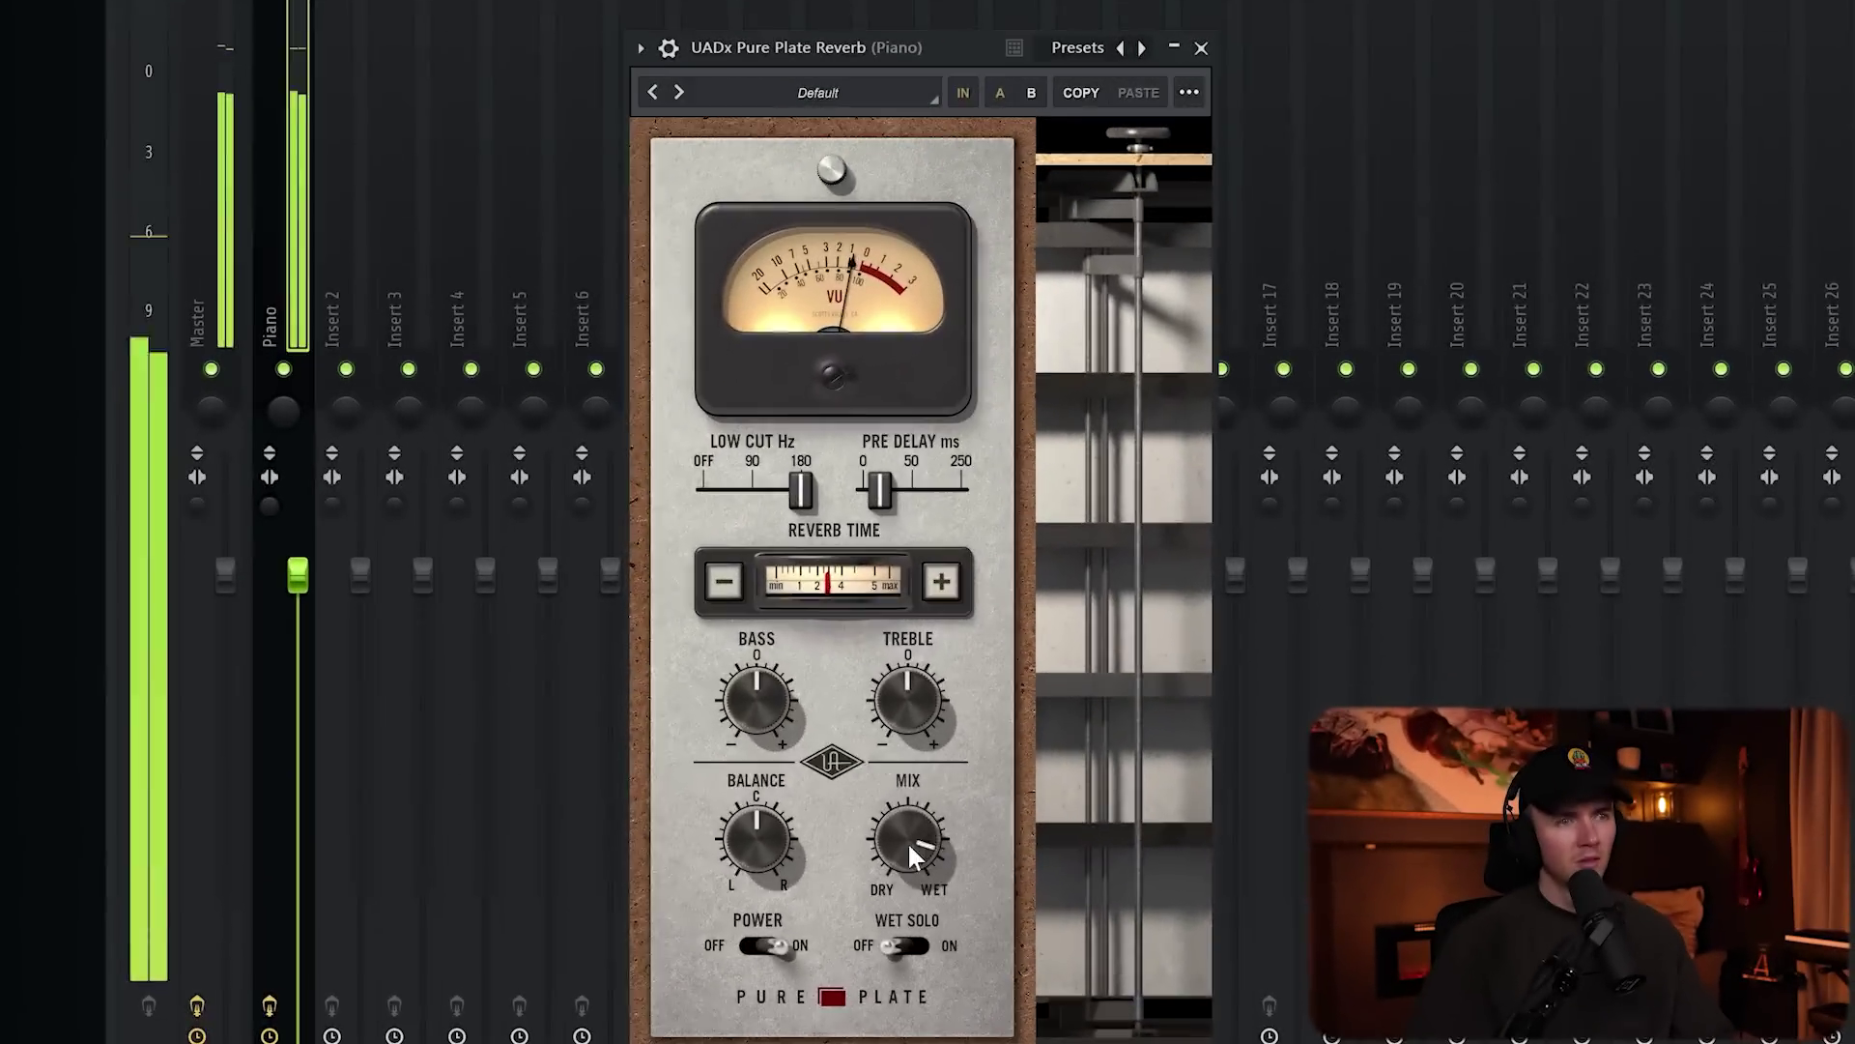
Step: Adjust the dry/wet mix of the Pure Plate Reverb on the piano
left_click_drag(909, 844, 885, 809)
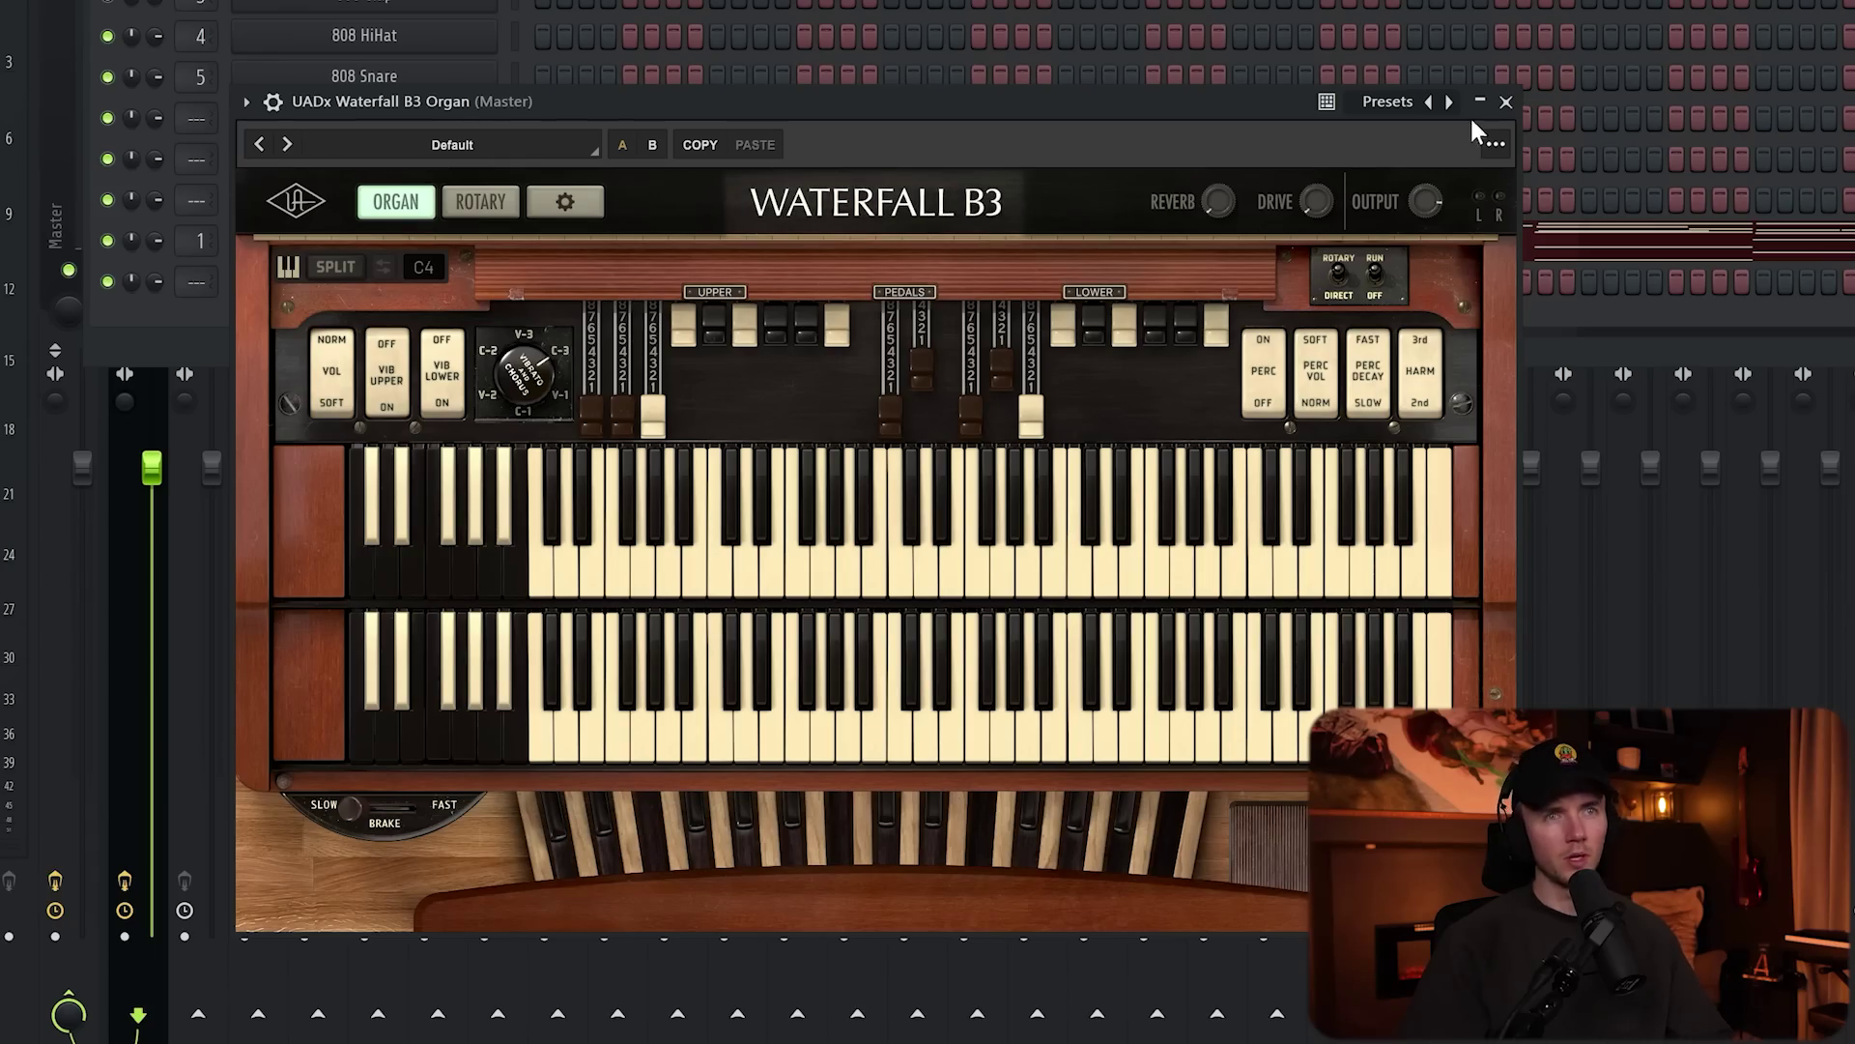
Step: Raise the Waterfall B3 Organ's copied notes by an octave without the lowest bass notes, and audition the Soft Gospel preset
left_click(1506, 101)
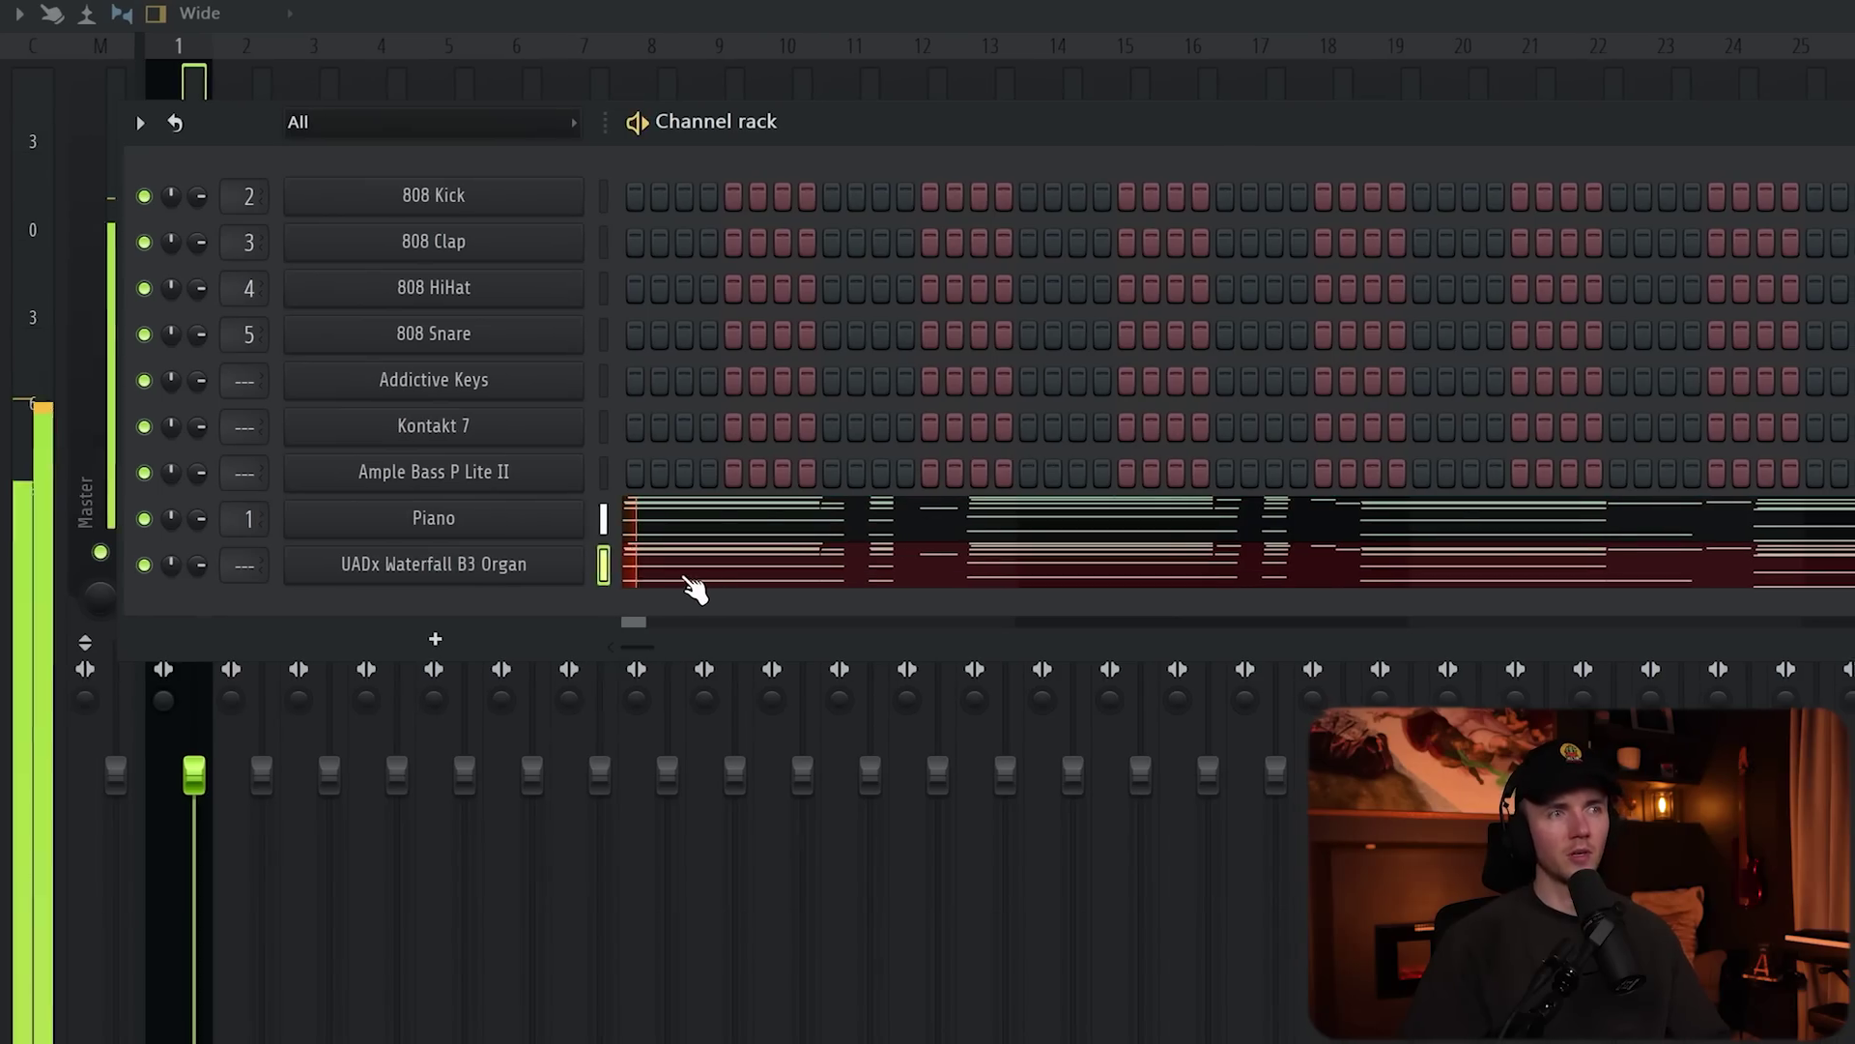
left_click(642, 579)
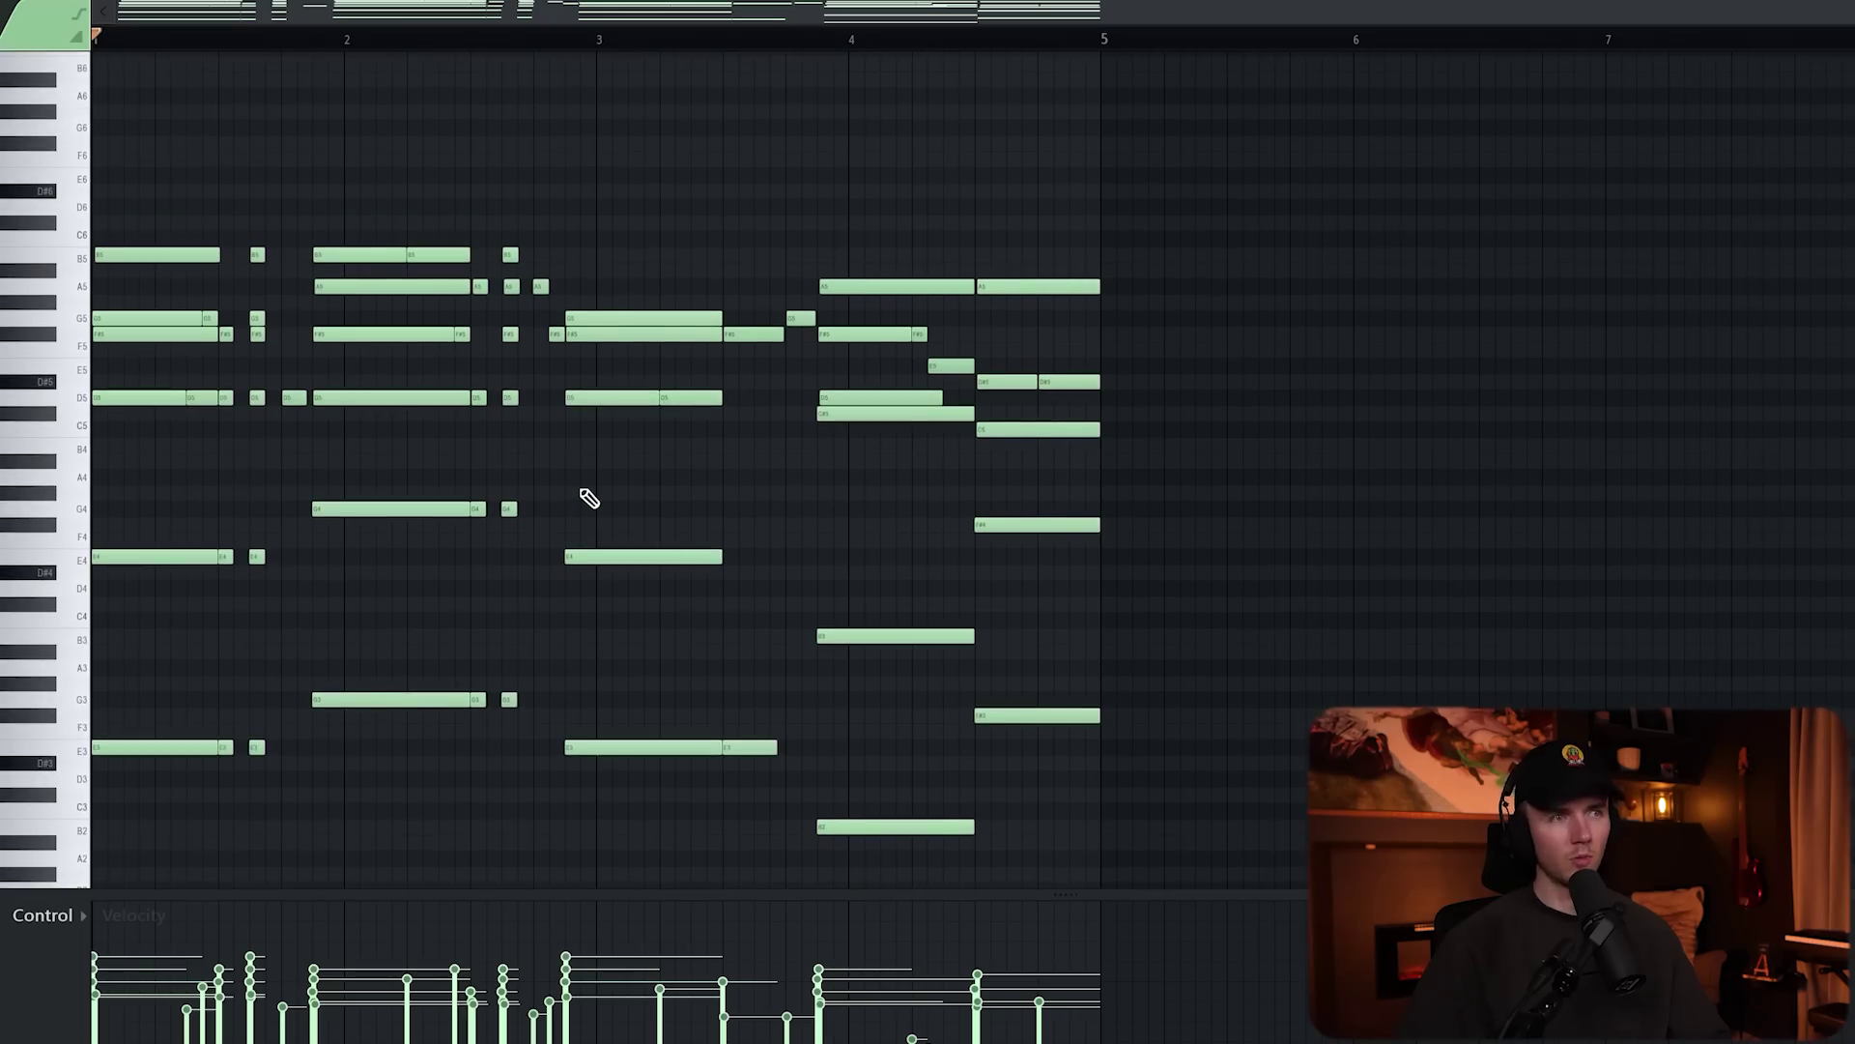
key("Down")
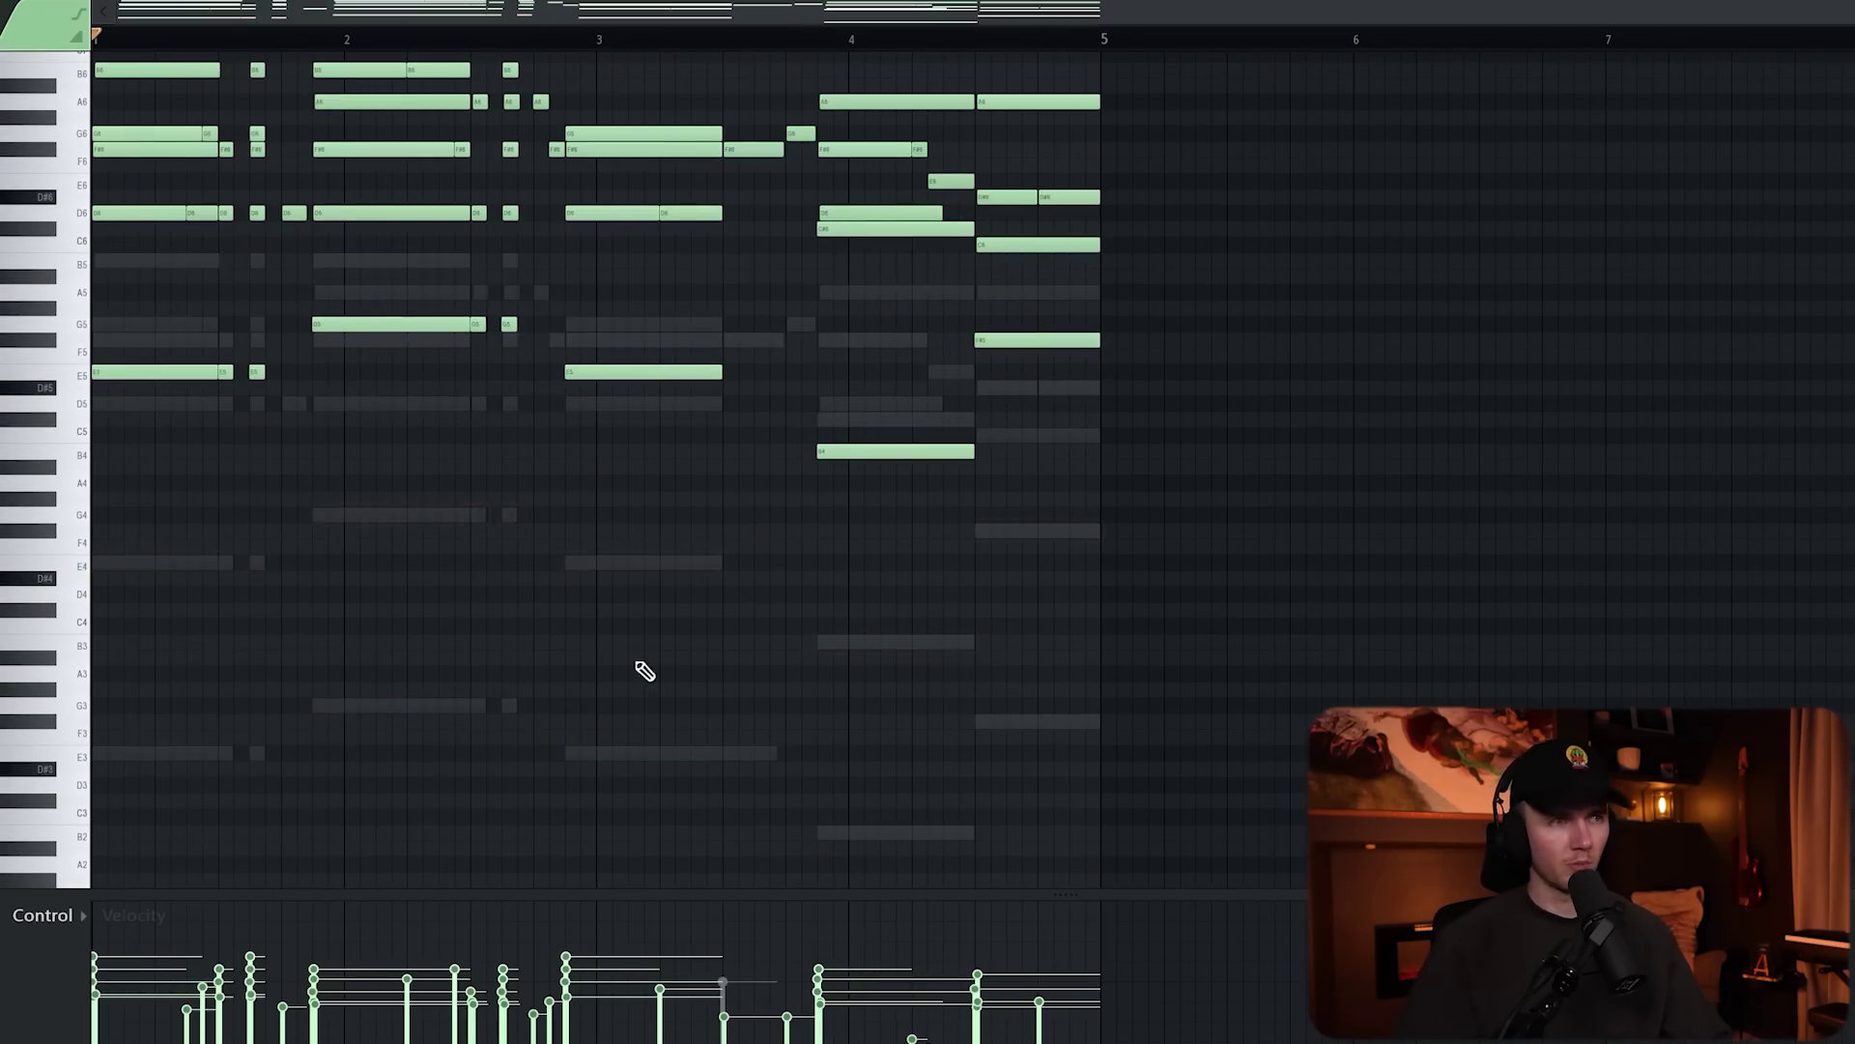
key("Down")
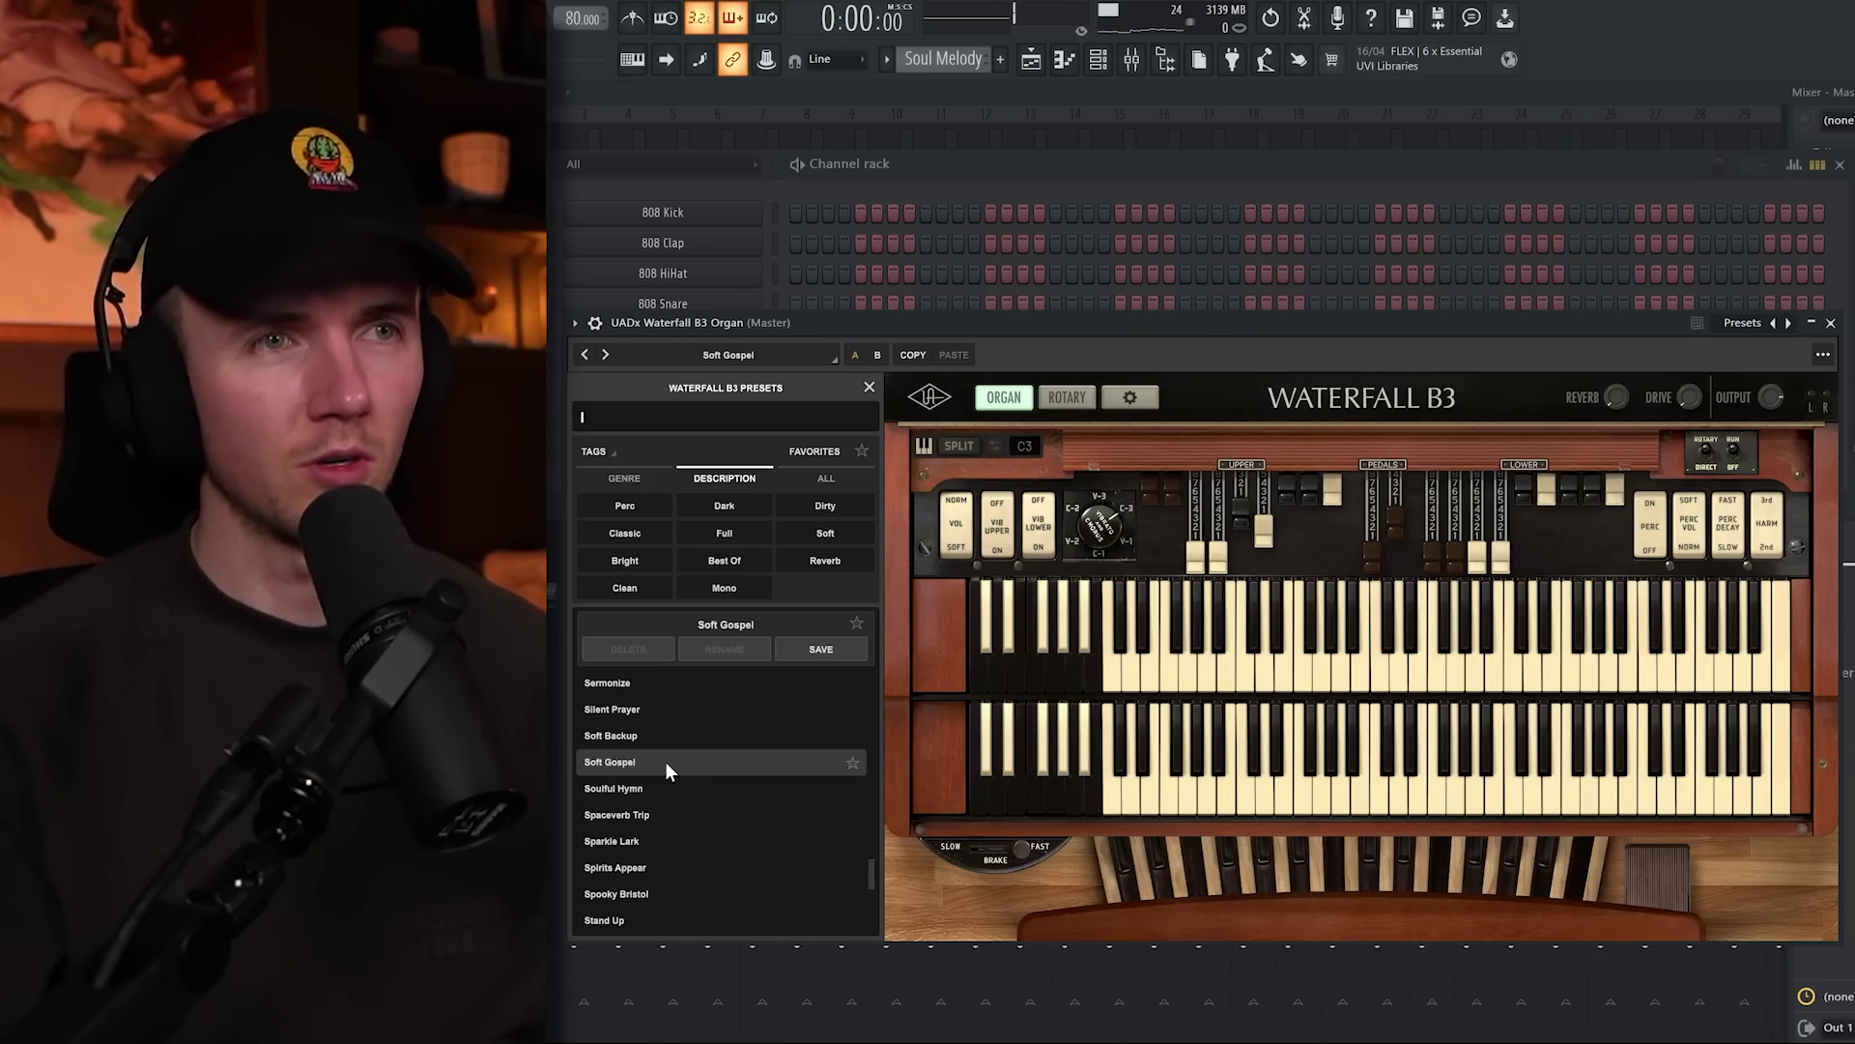
key("space")
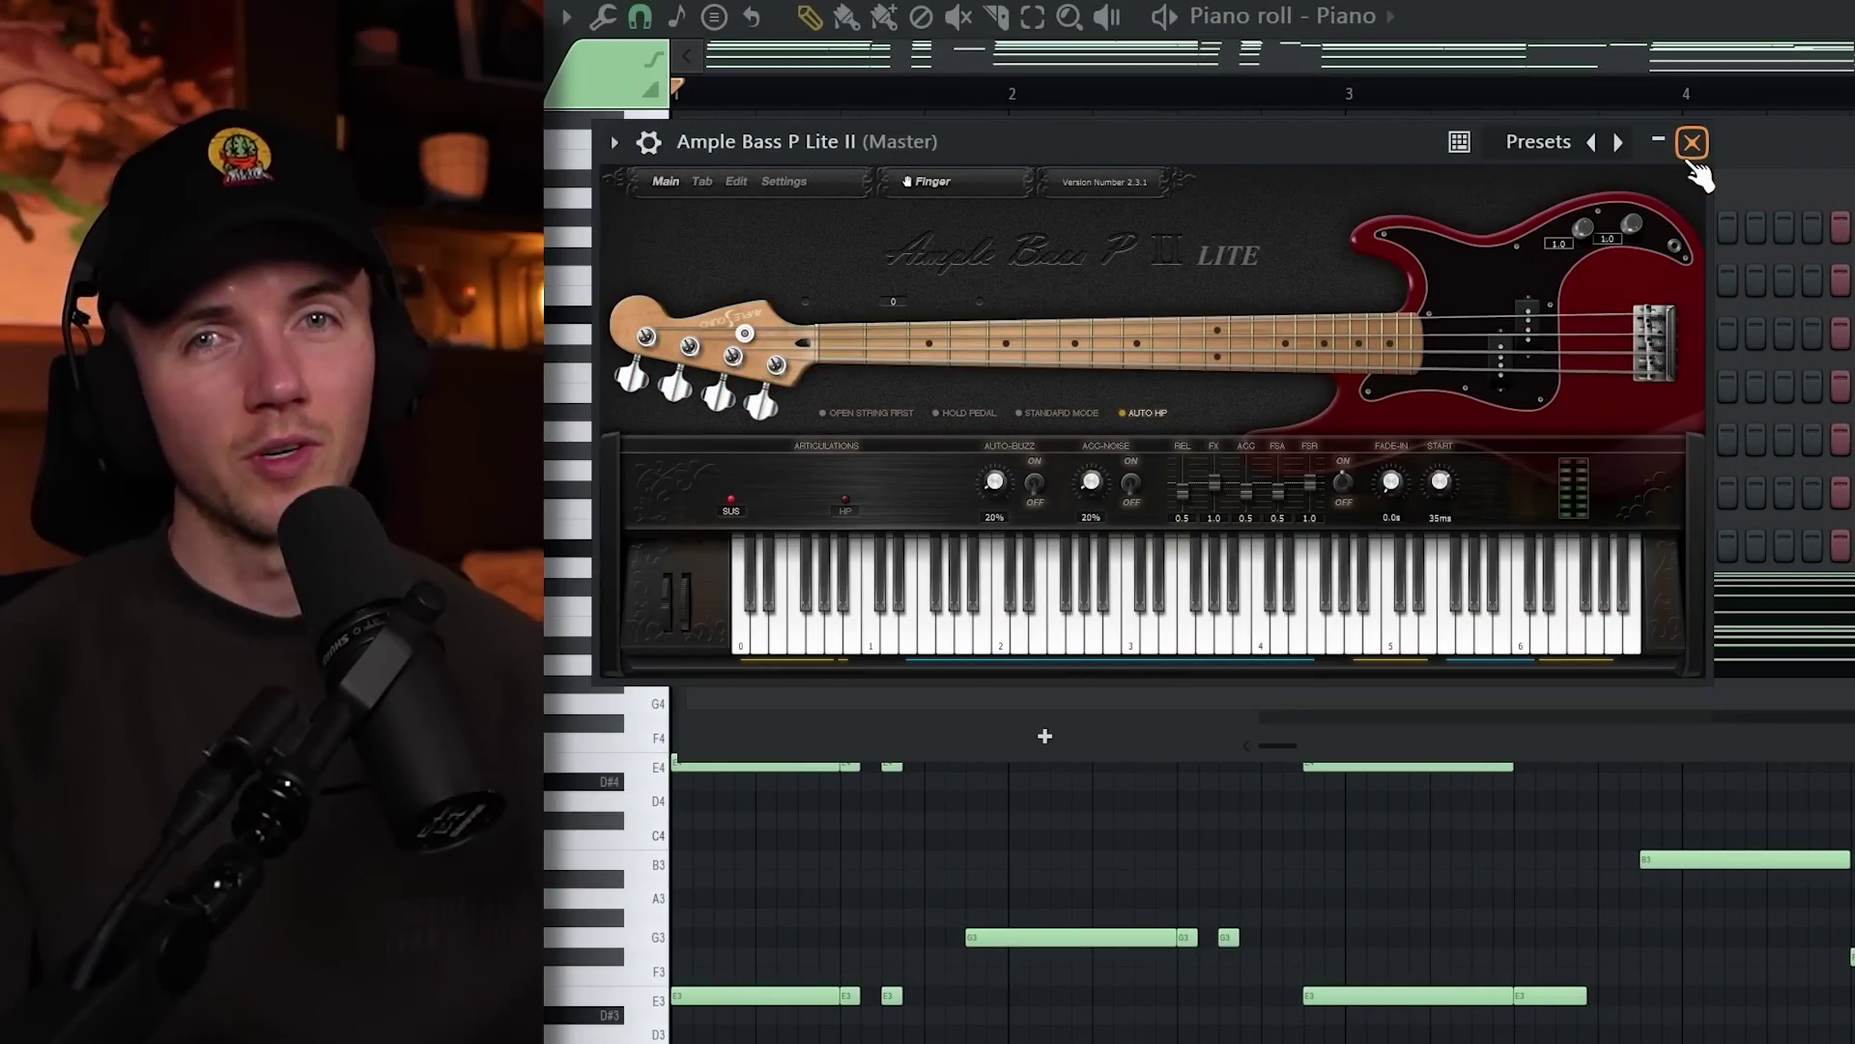
Step: Move the bass line's short E3 closer to the long G3 and add a short F#3 leading into it
left_click(1691, 142)
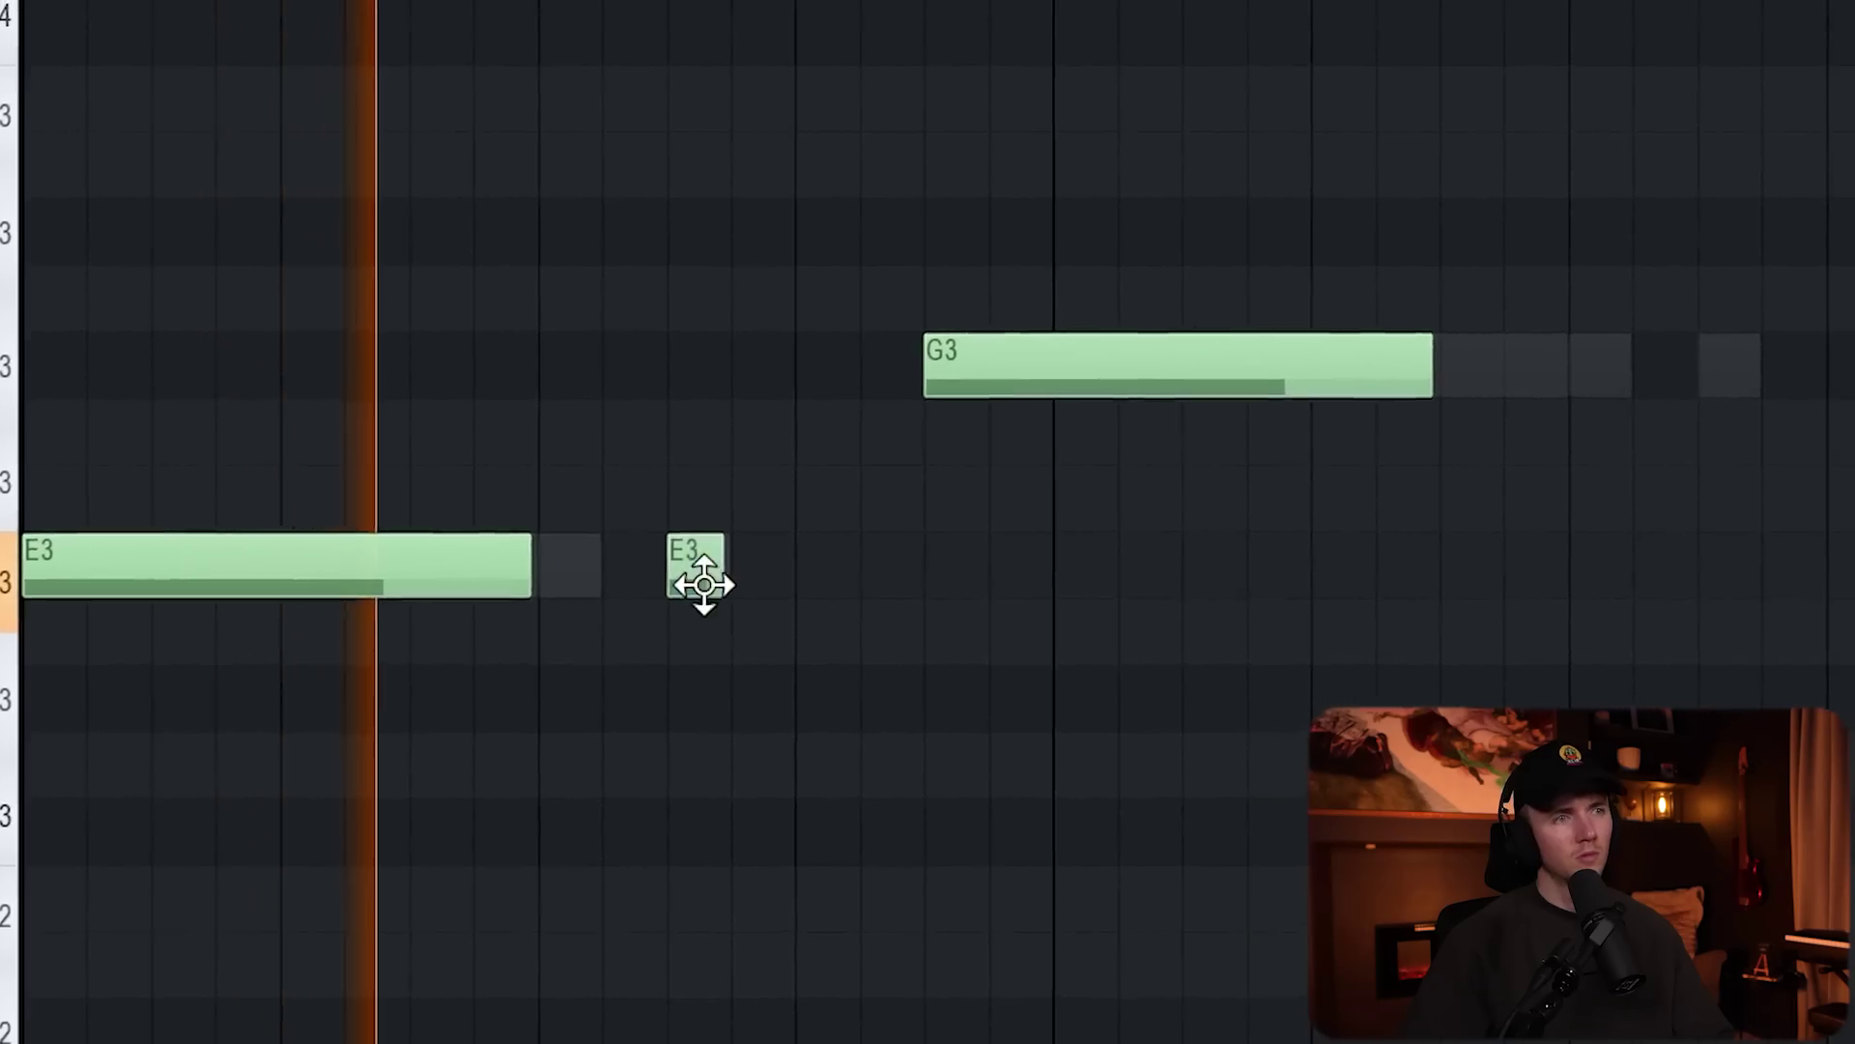
left_click_drag(892, 996, 919, 996)
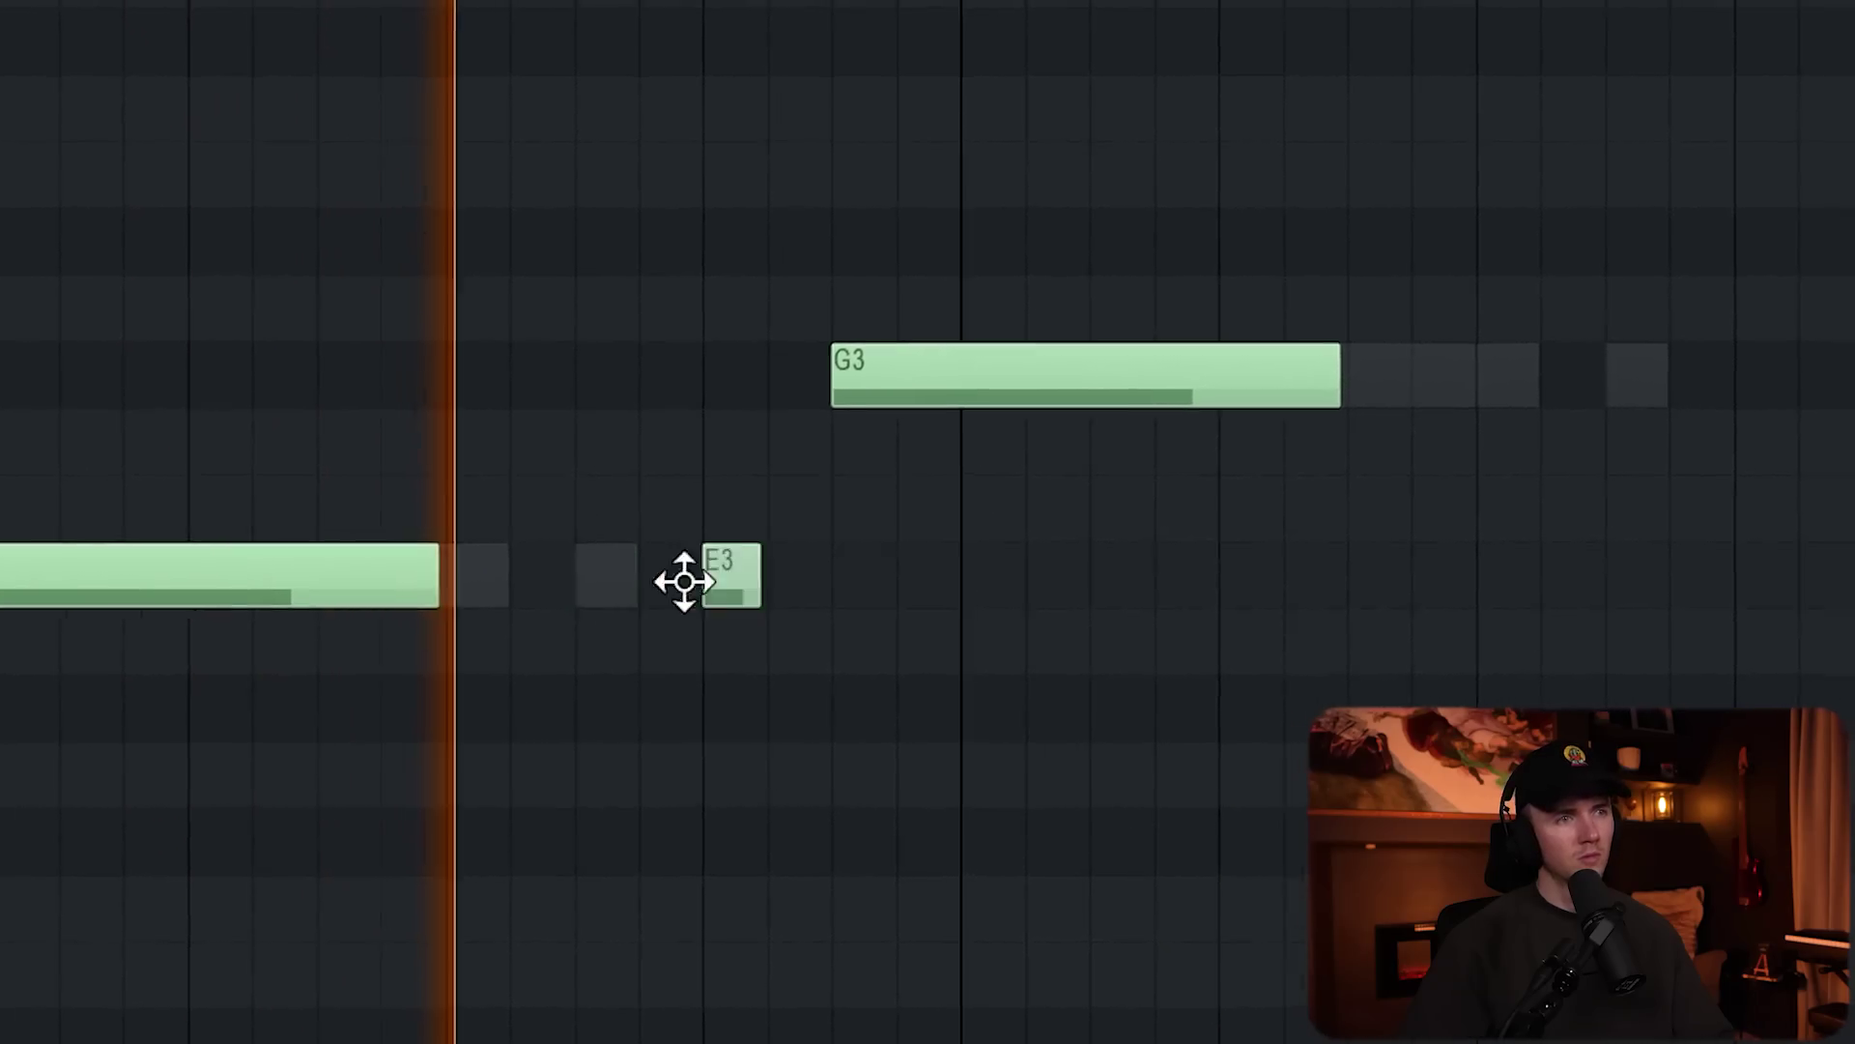
left_click(710, 464)
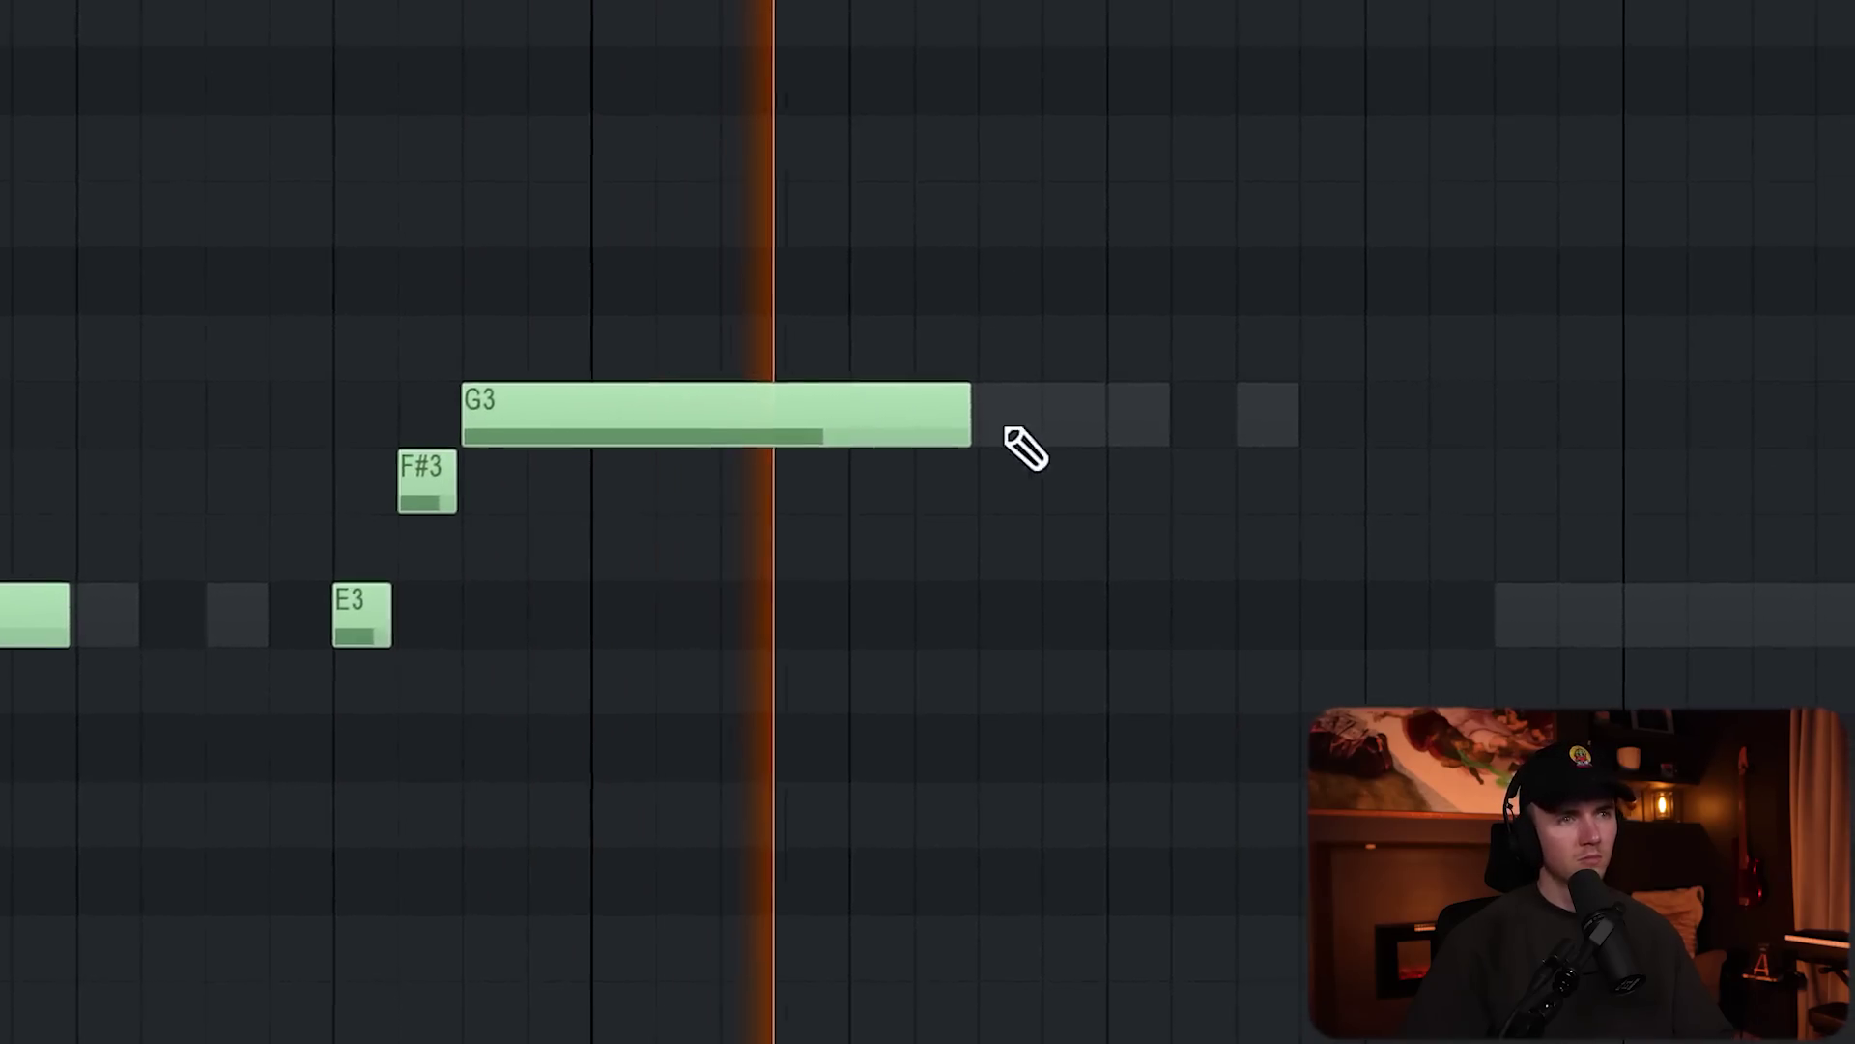
Step: Lengthen the bass G3 to match the held chord, and add a short G3 and an E3 just before bar 3
left_click_drag(1252, 391, 1368, 387)
left_click_drag(1022, 424, 1087, 424)
left_click(1295, 423)
left_click(1430, 624)
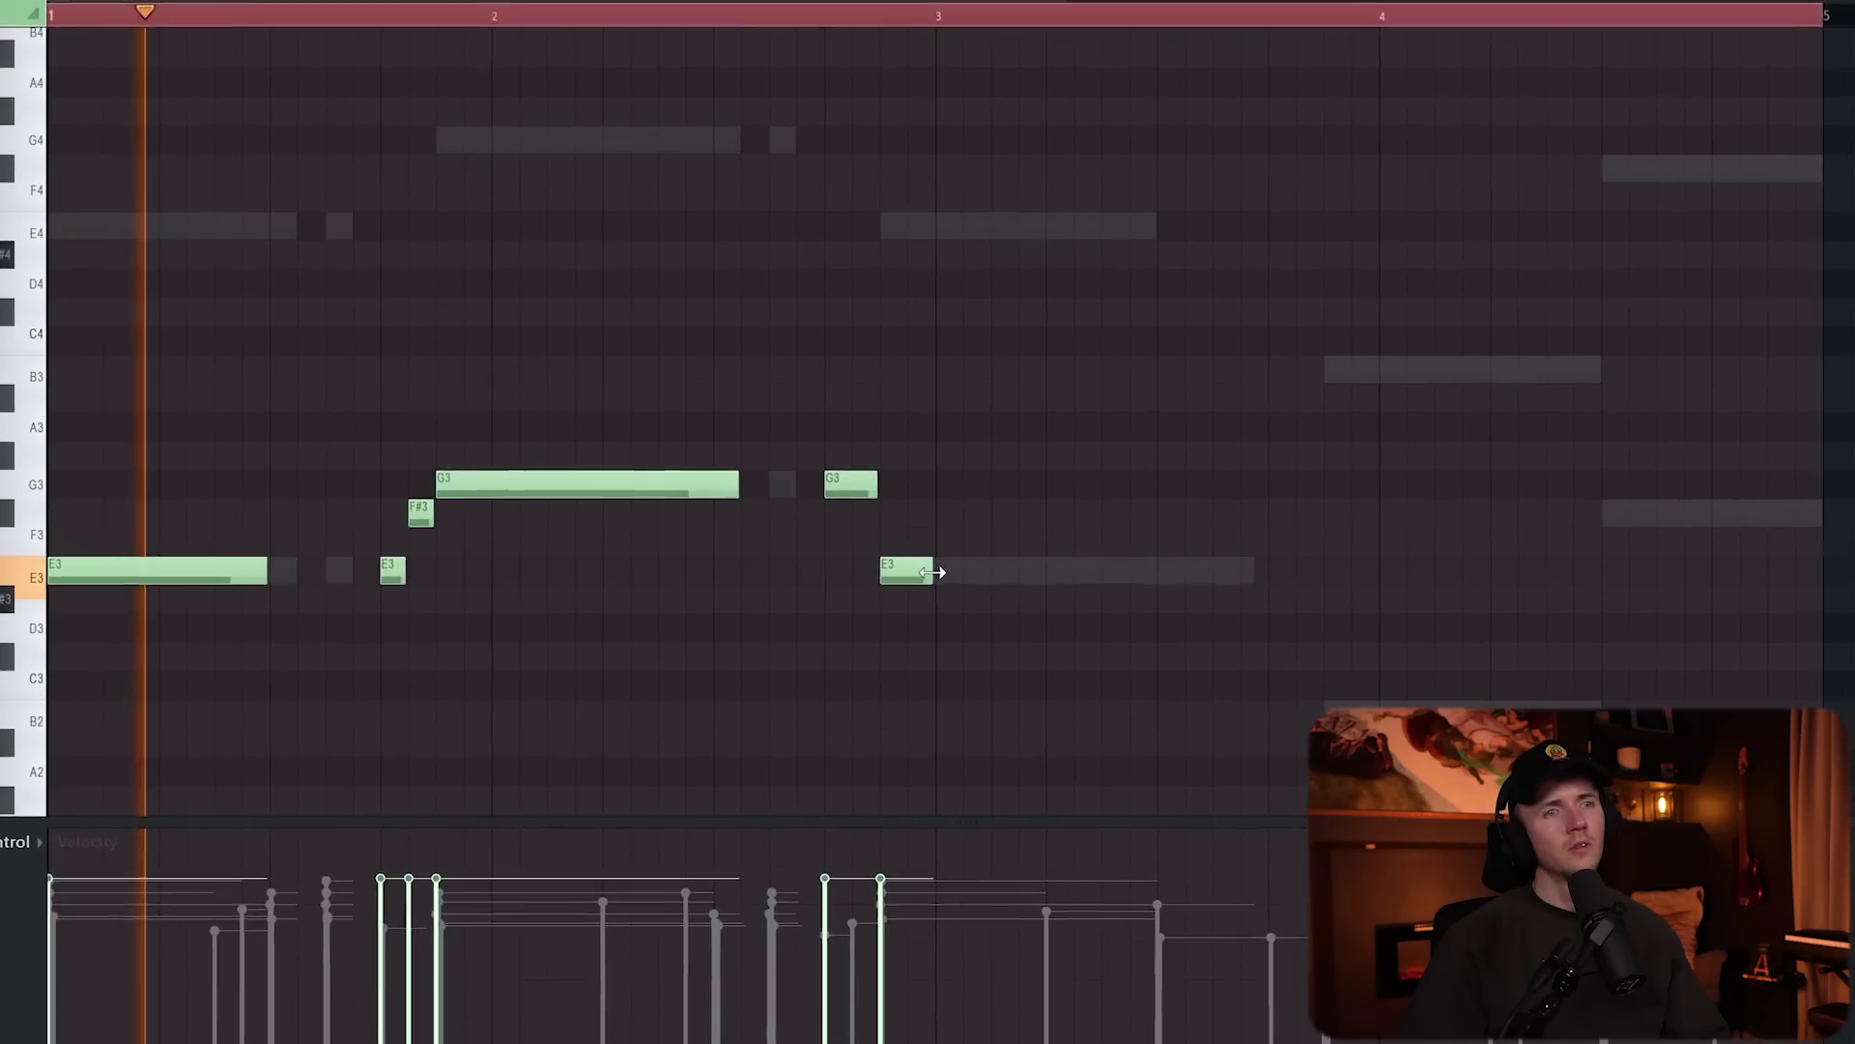
Step: Lengthen the bass E3 leading into bar 3, and complete the line with a B3 and a closing D#3 after the F#3
left_click_drag(1531, 628, 1854, 638)
scroll(1189, 489, "down", 3)
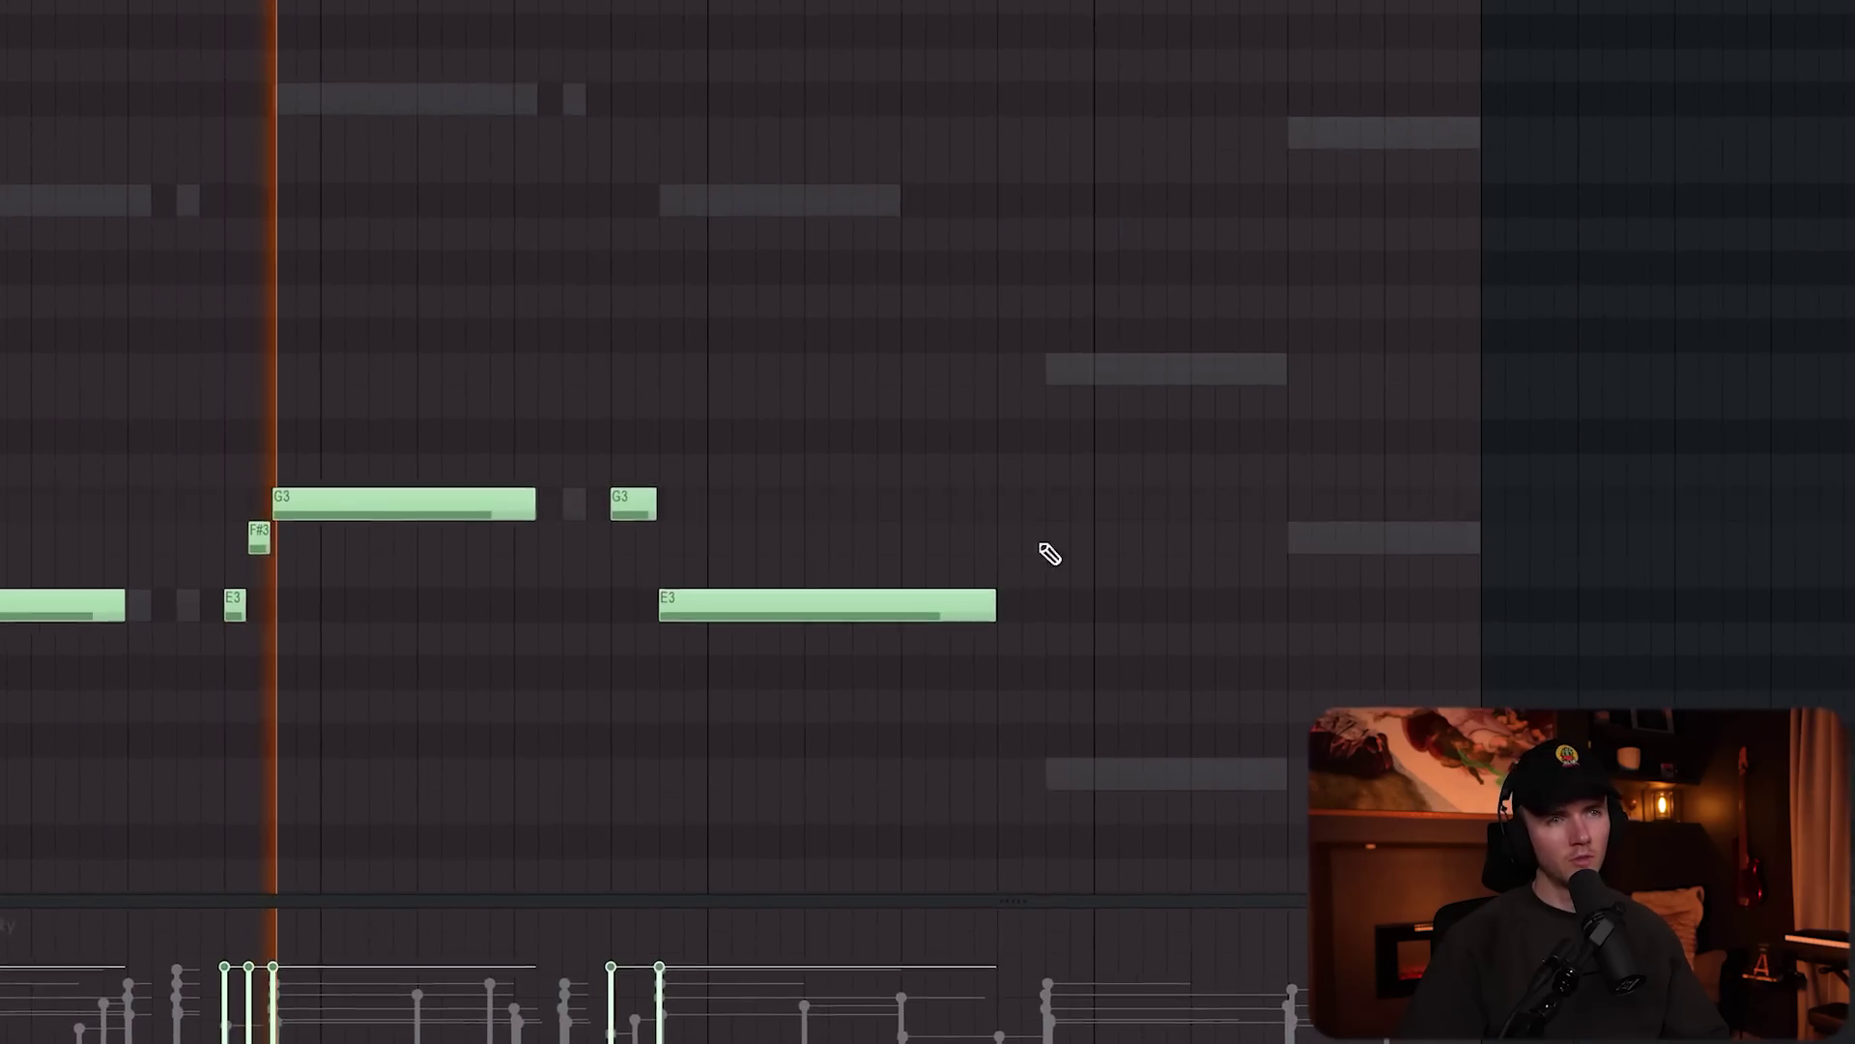
left_click(1068, 788)
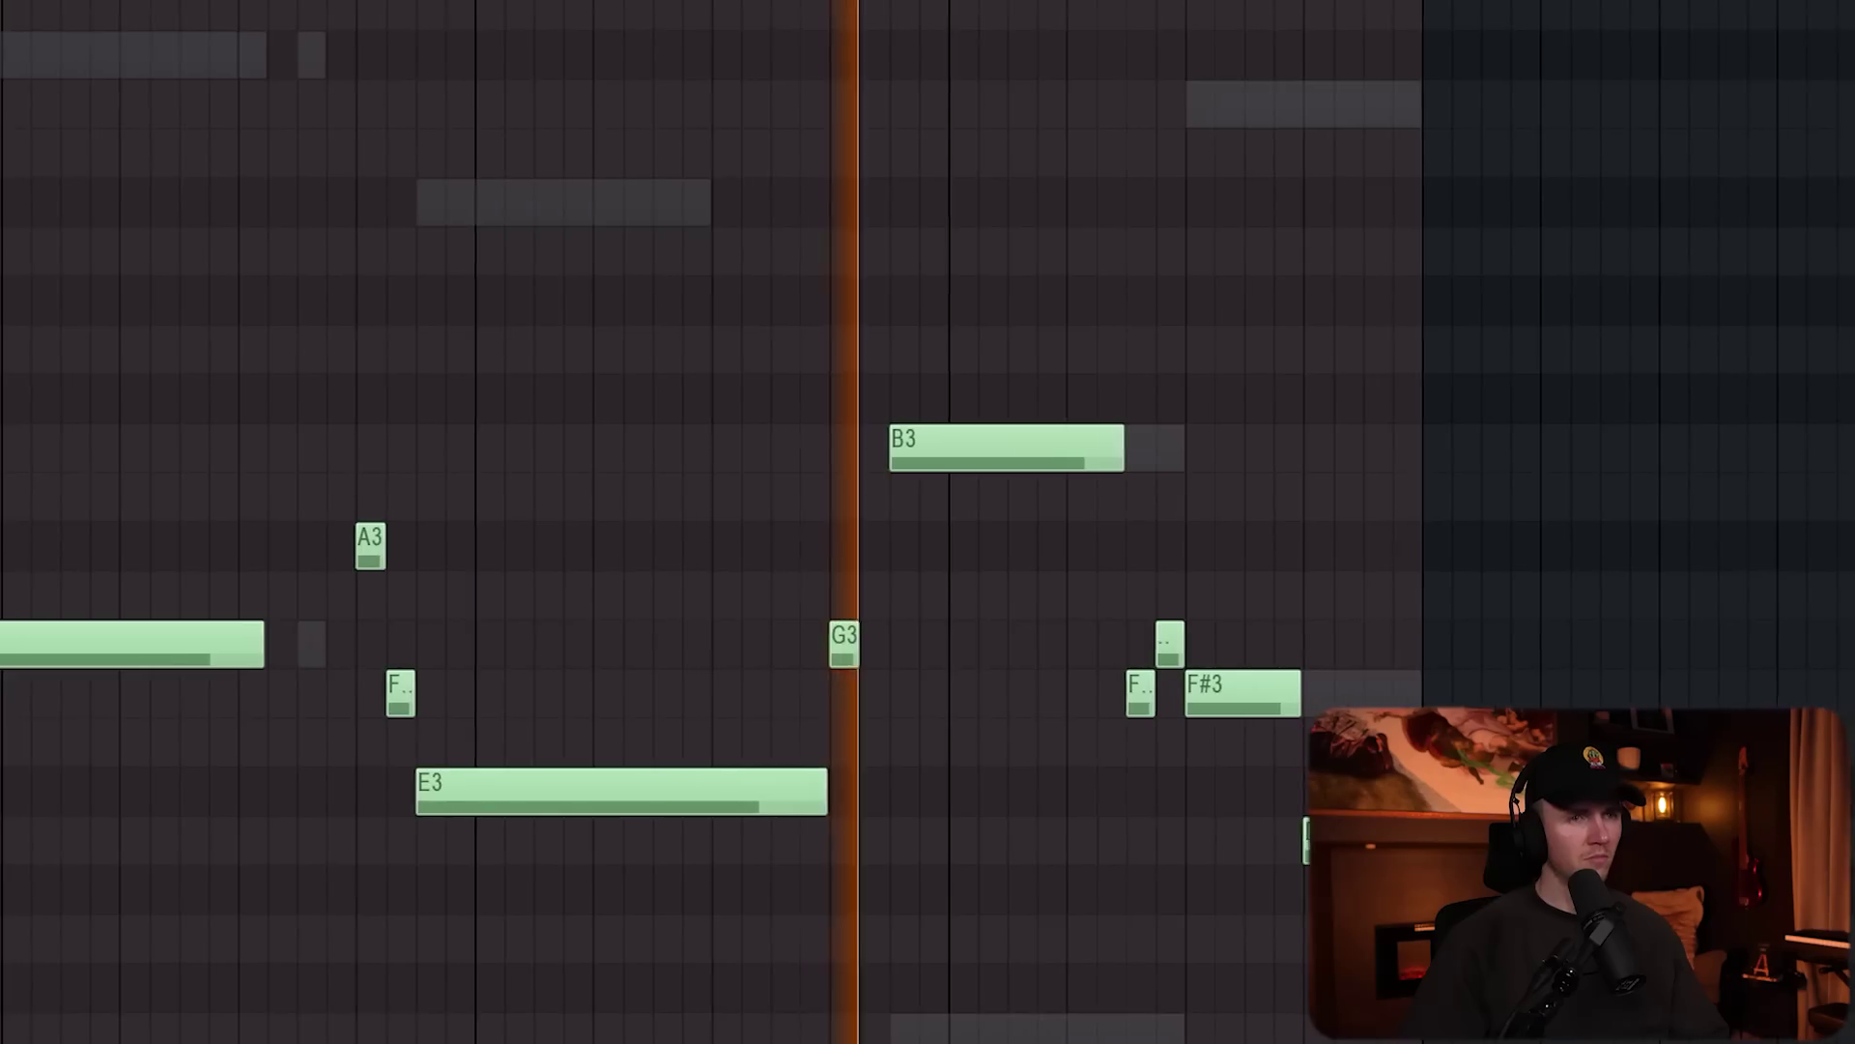
left_click(1256, 839)
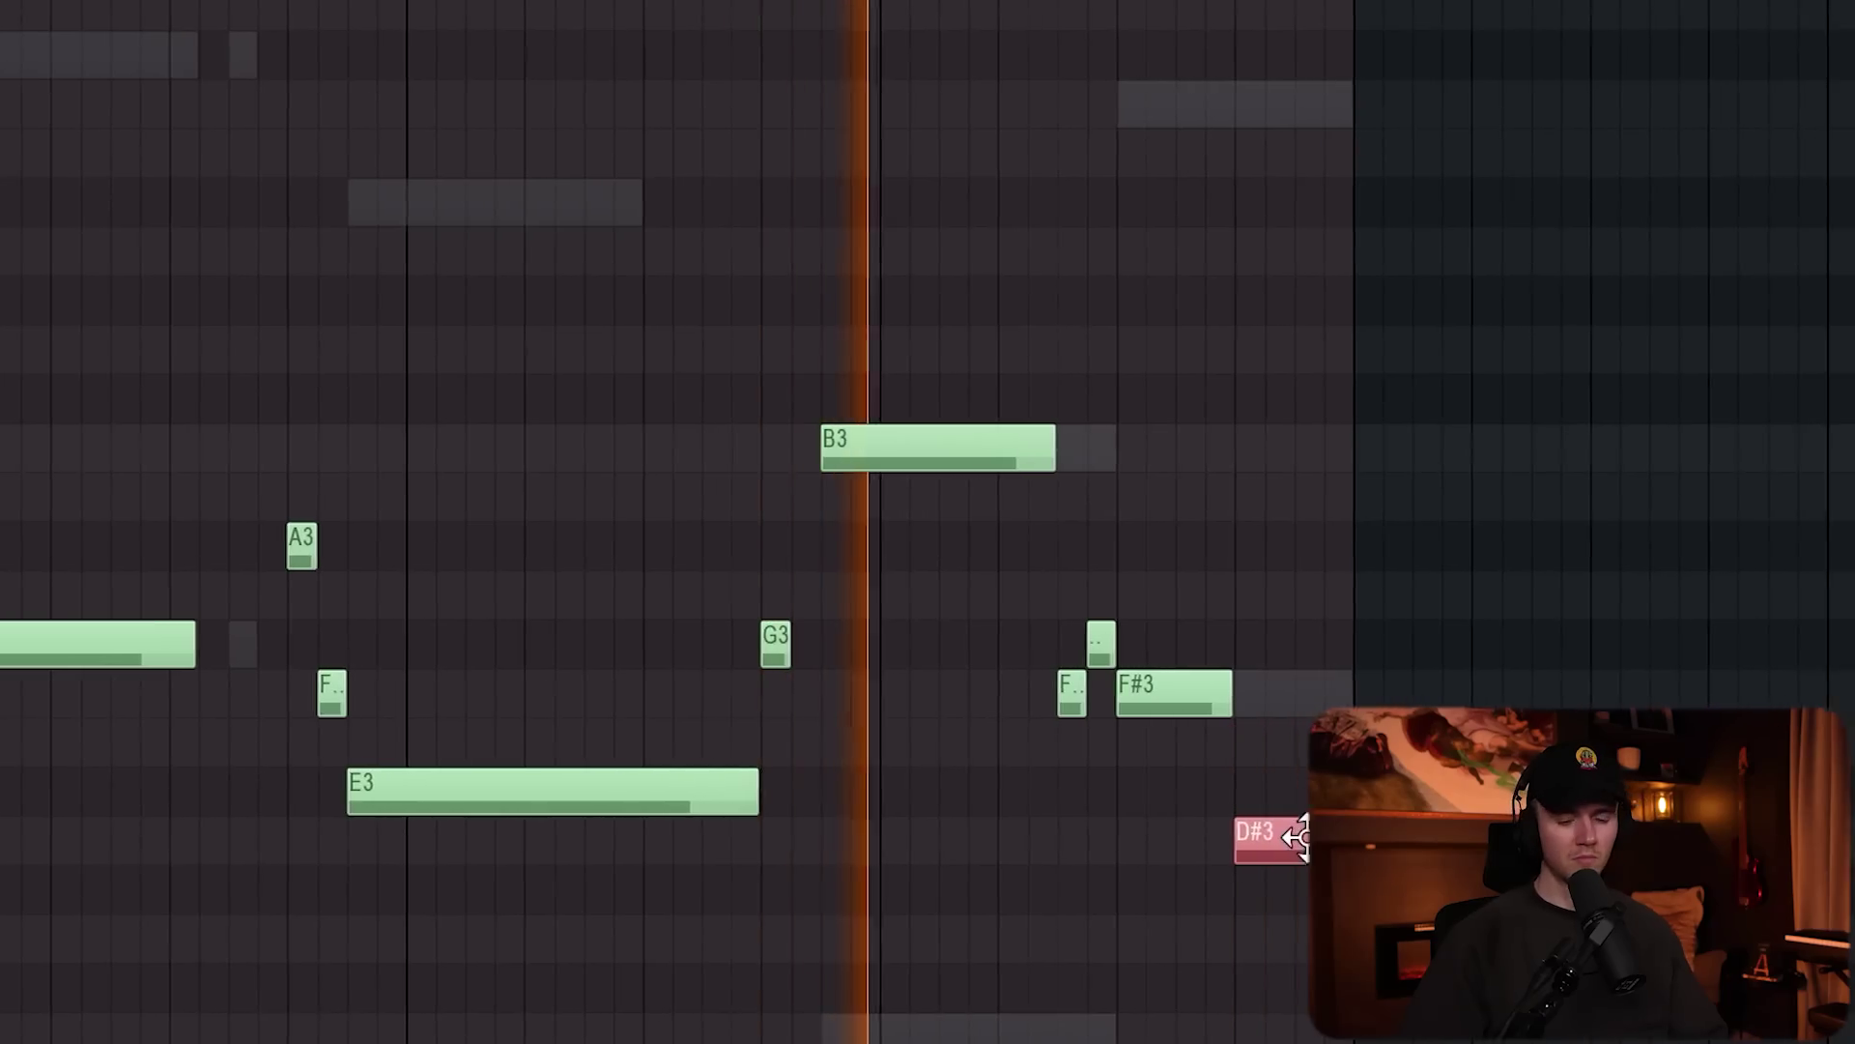
left_click_drag(1295, 837, 1254, 857)
Step: Lower the melody's E6 after bar 2 to D6, and add an F#6 following the held G6 in bar 3
key("ctrl+Up")
key("ctrl+a")
left_click(1079, 686)
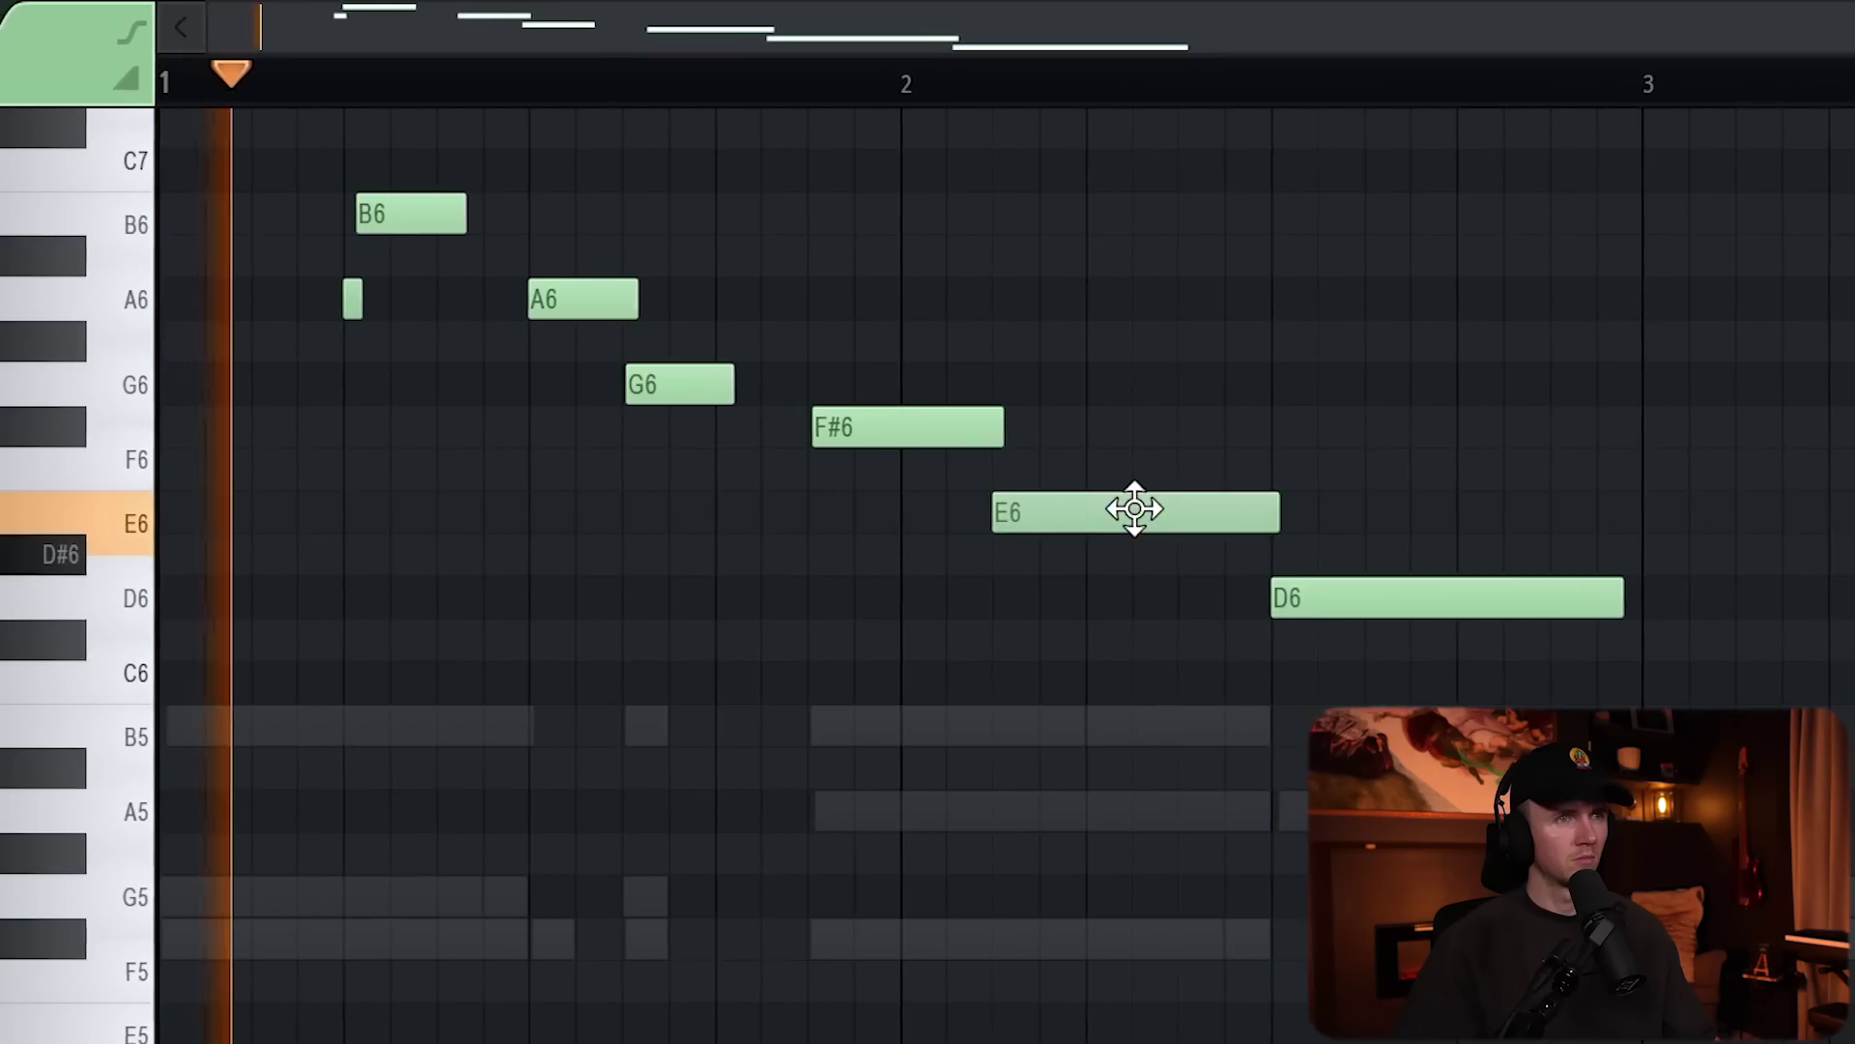
left_click_drag(1131, 509, 956, 603)
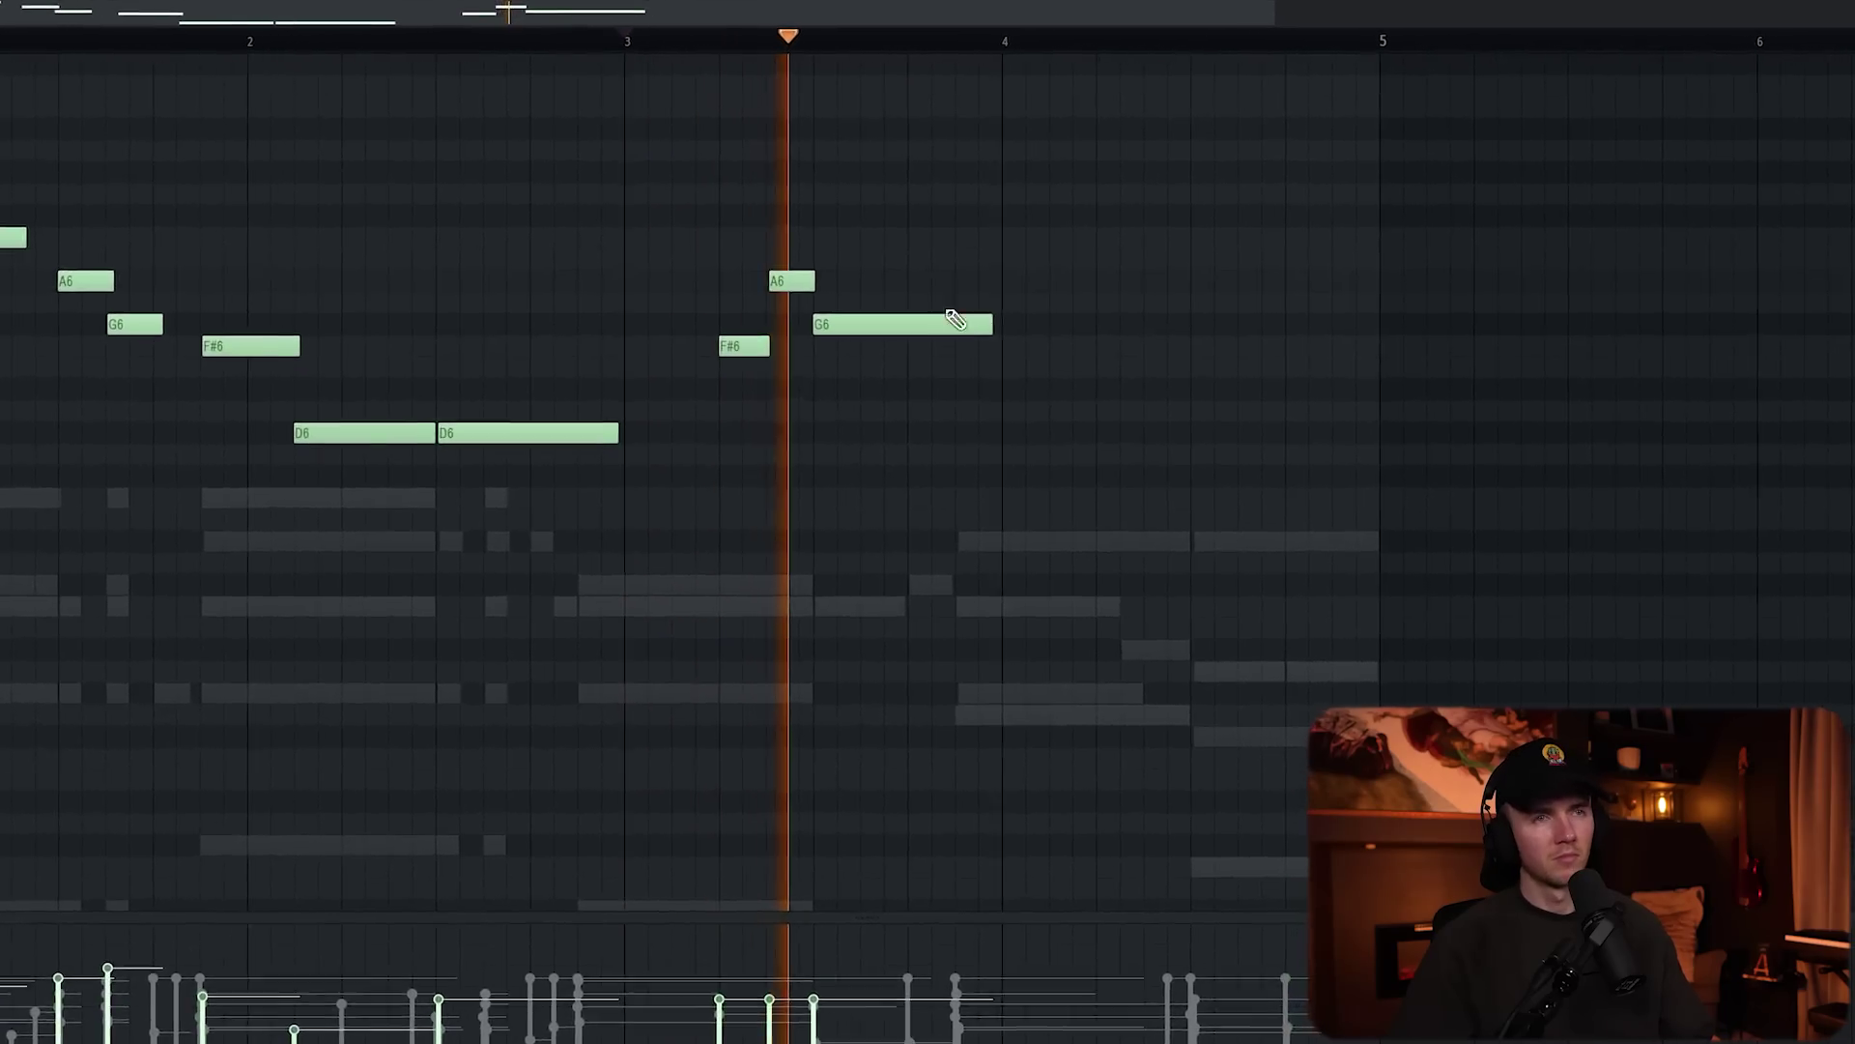
left_click(974, 335)
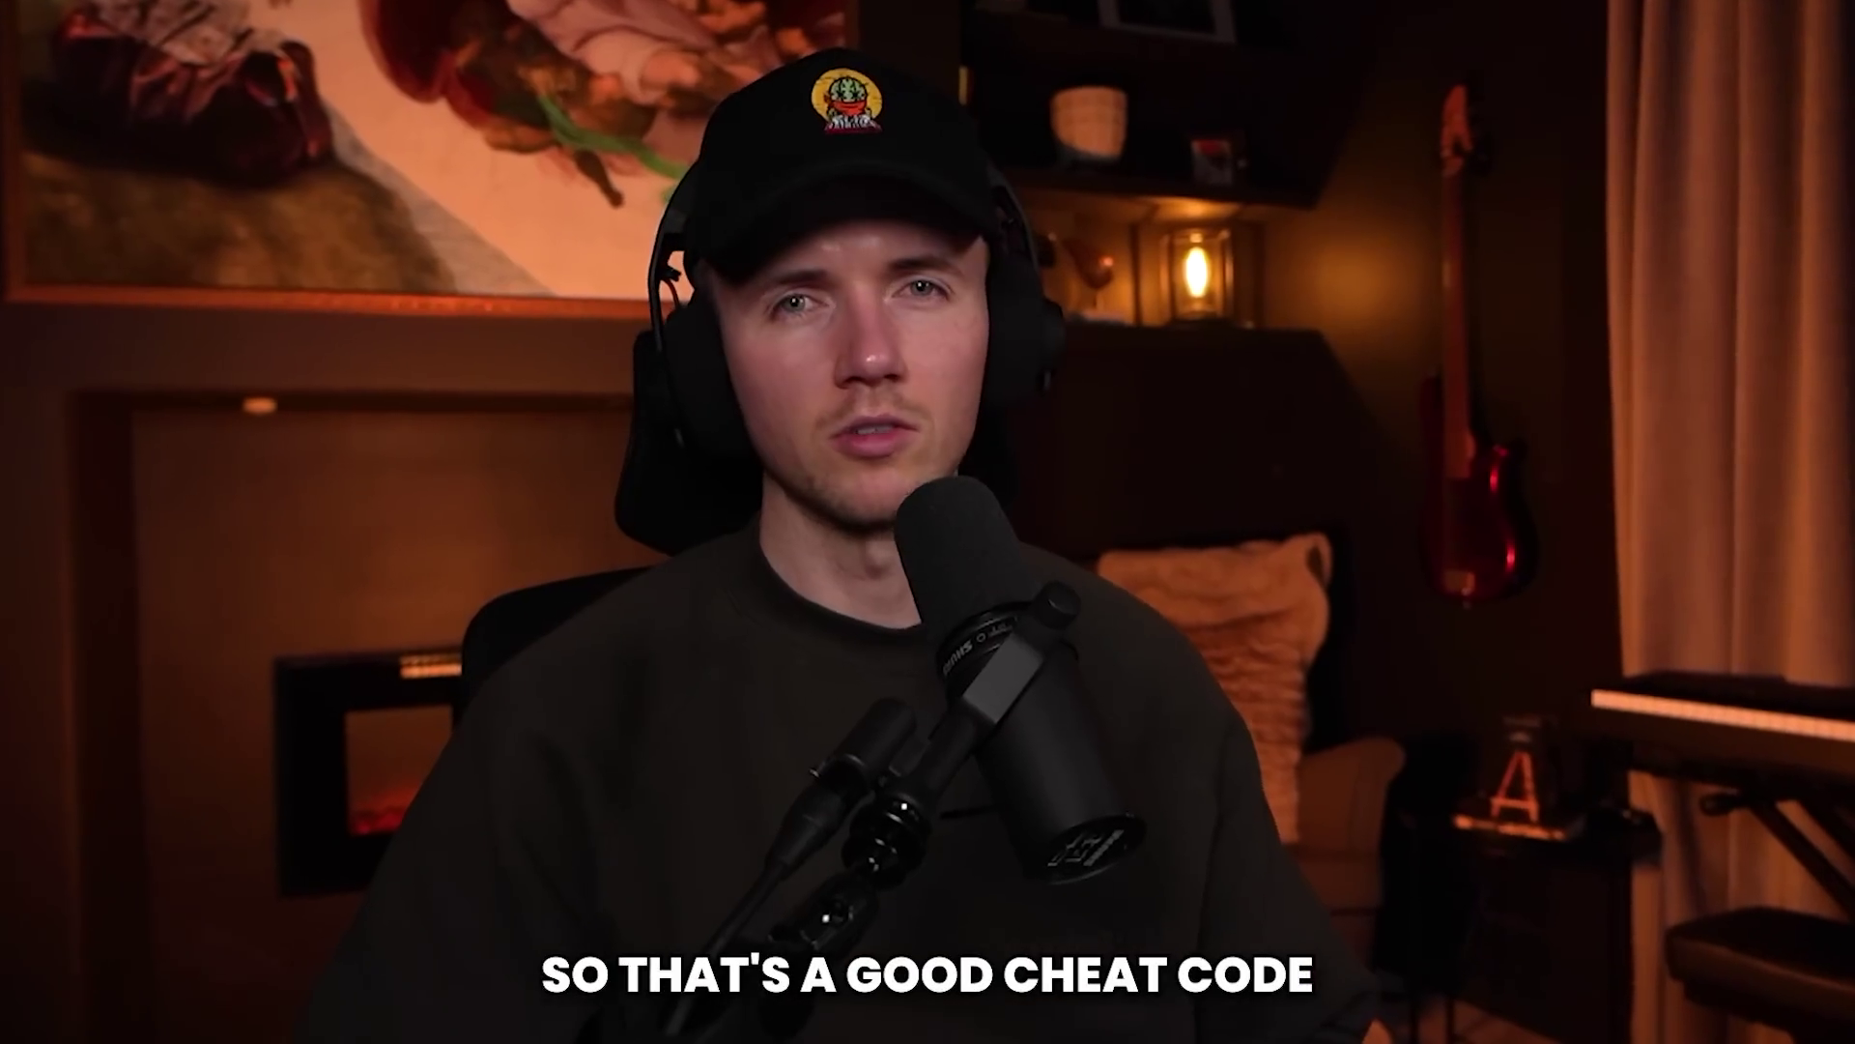
Step: Copy the Piano #2 melody, including its closing F#6 to D#6 phrase, into the Kontakt 7 channel
left_click_drag(364, 91, 1317, 435)
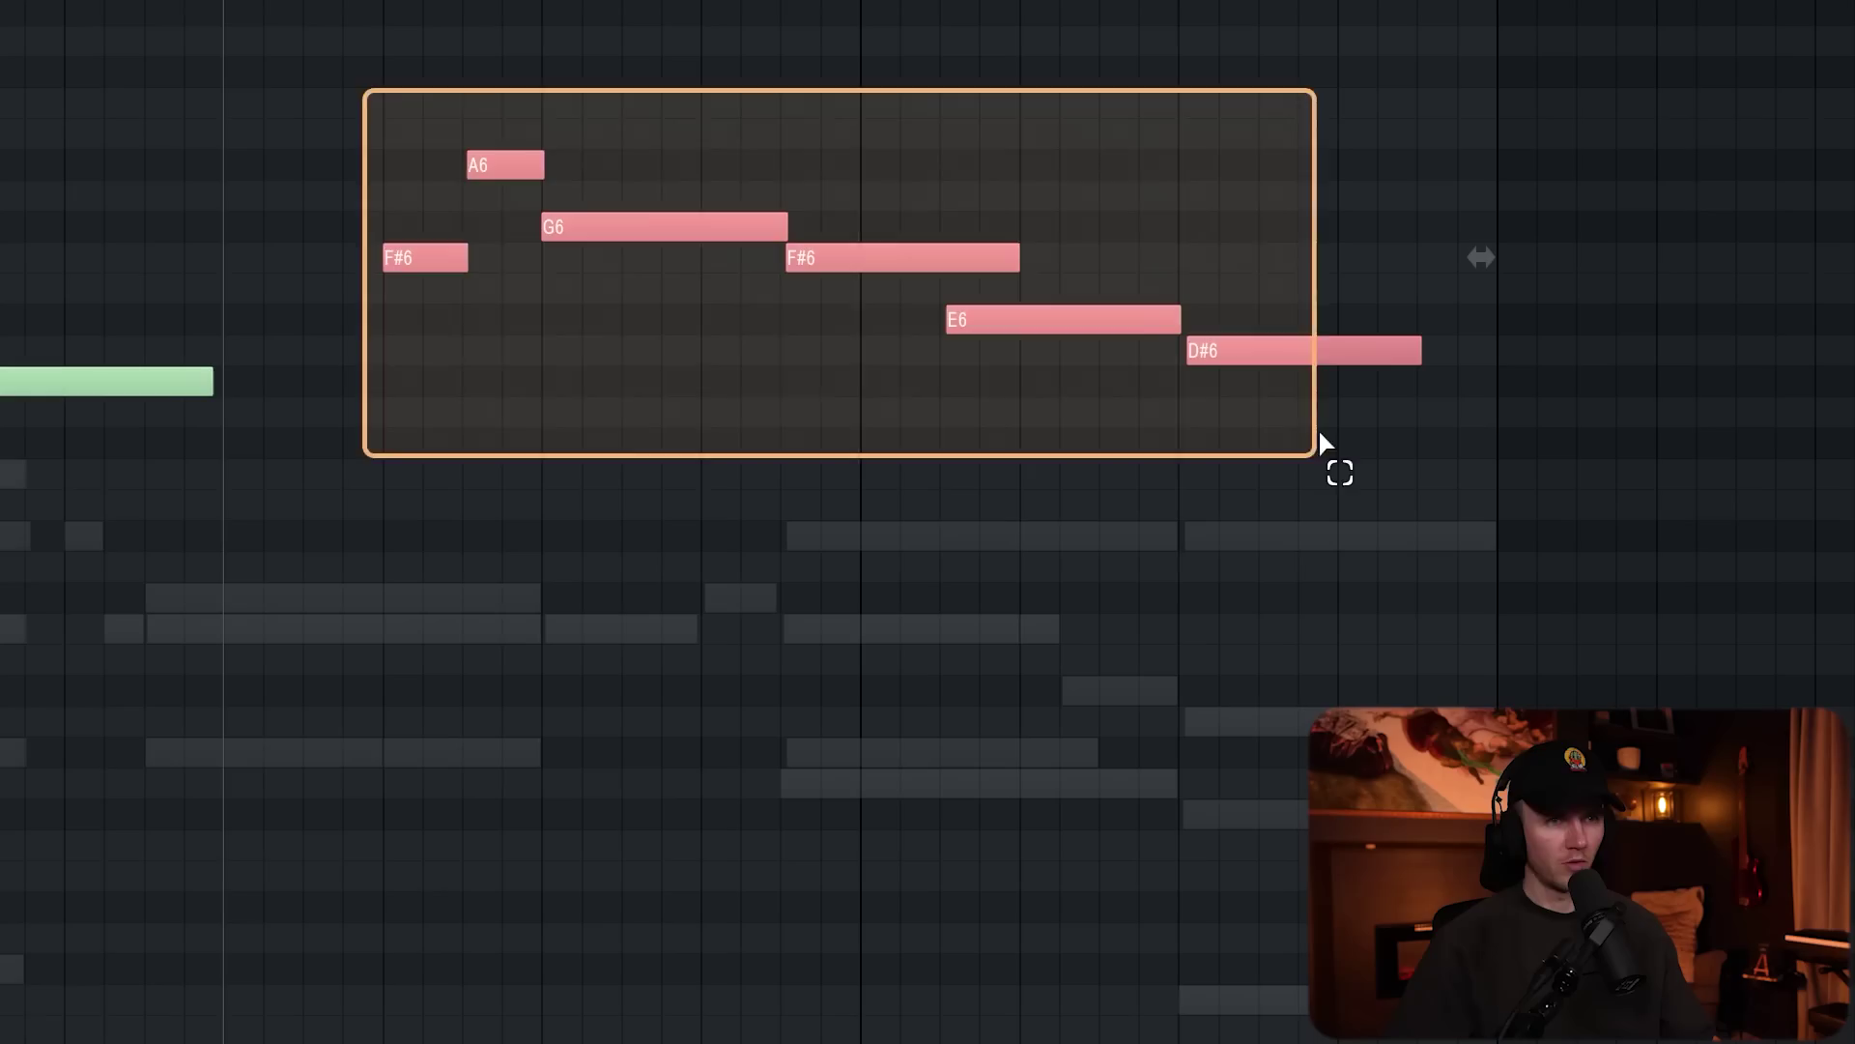
key("ctrl+Down")
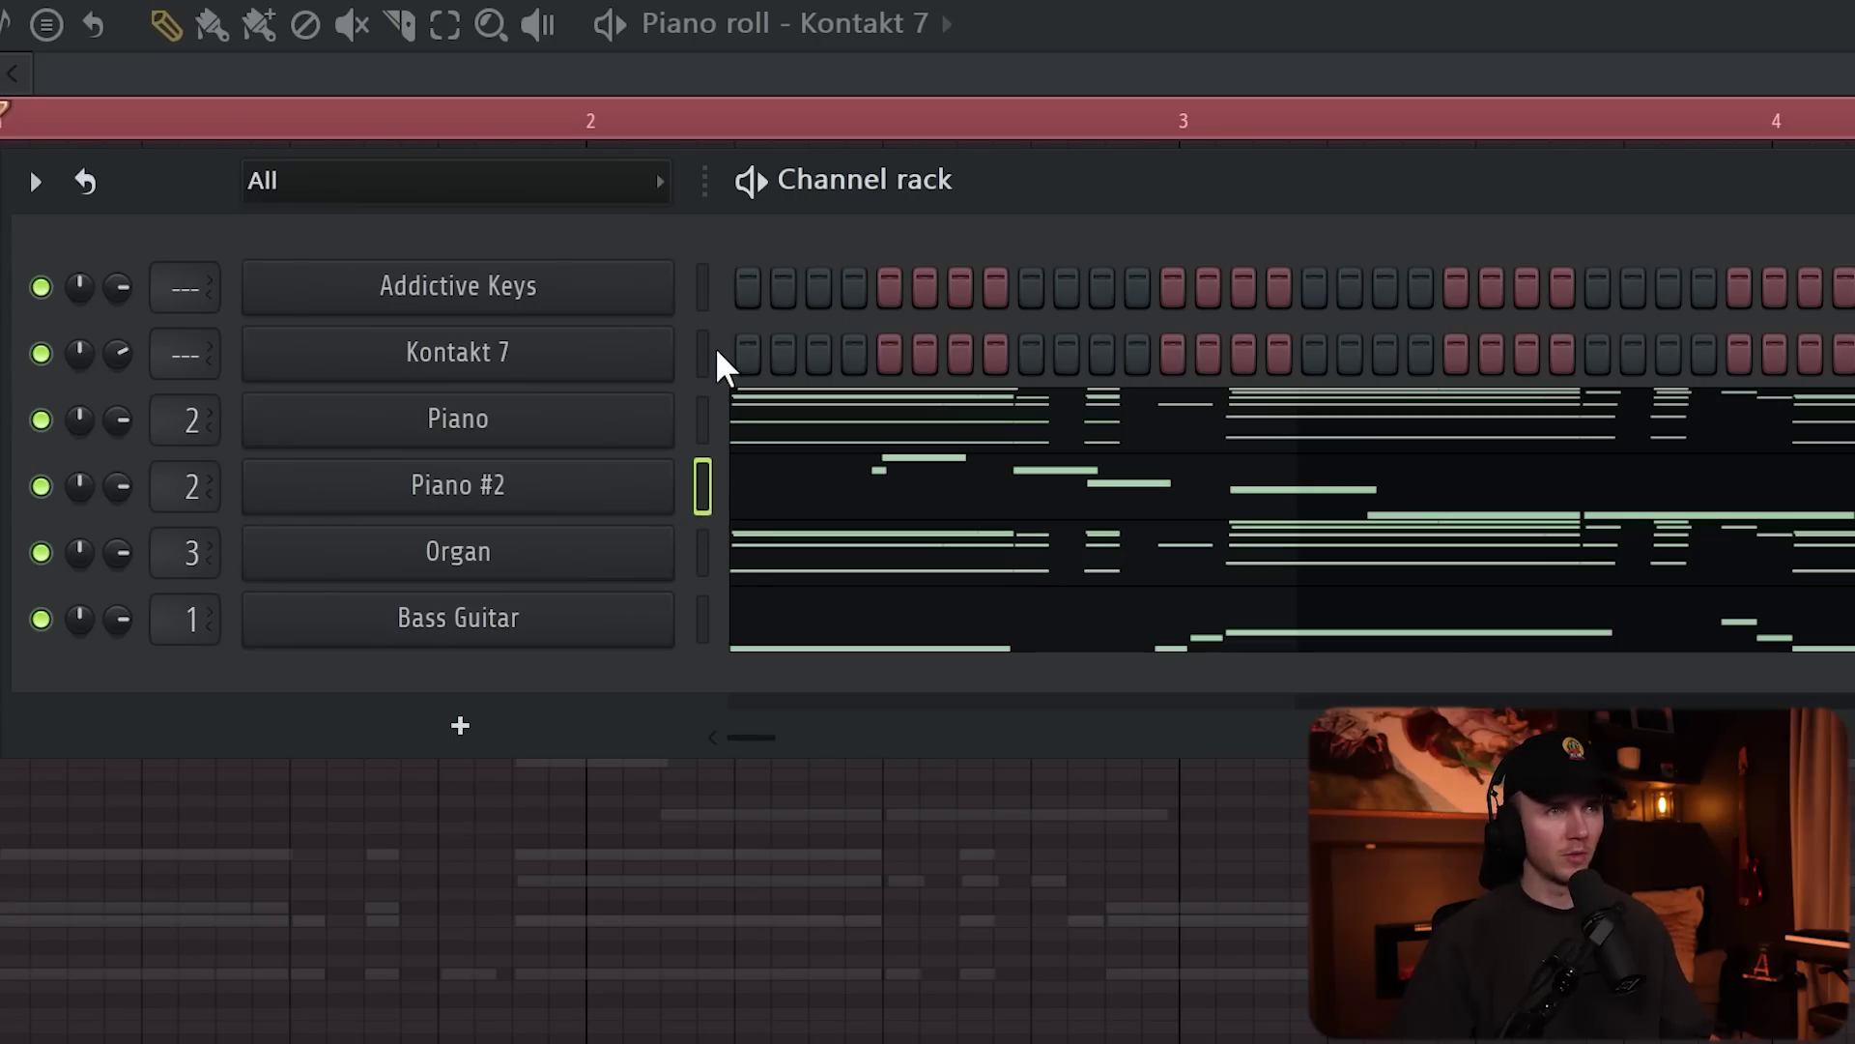
left_click(715, 354)
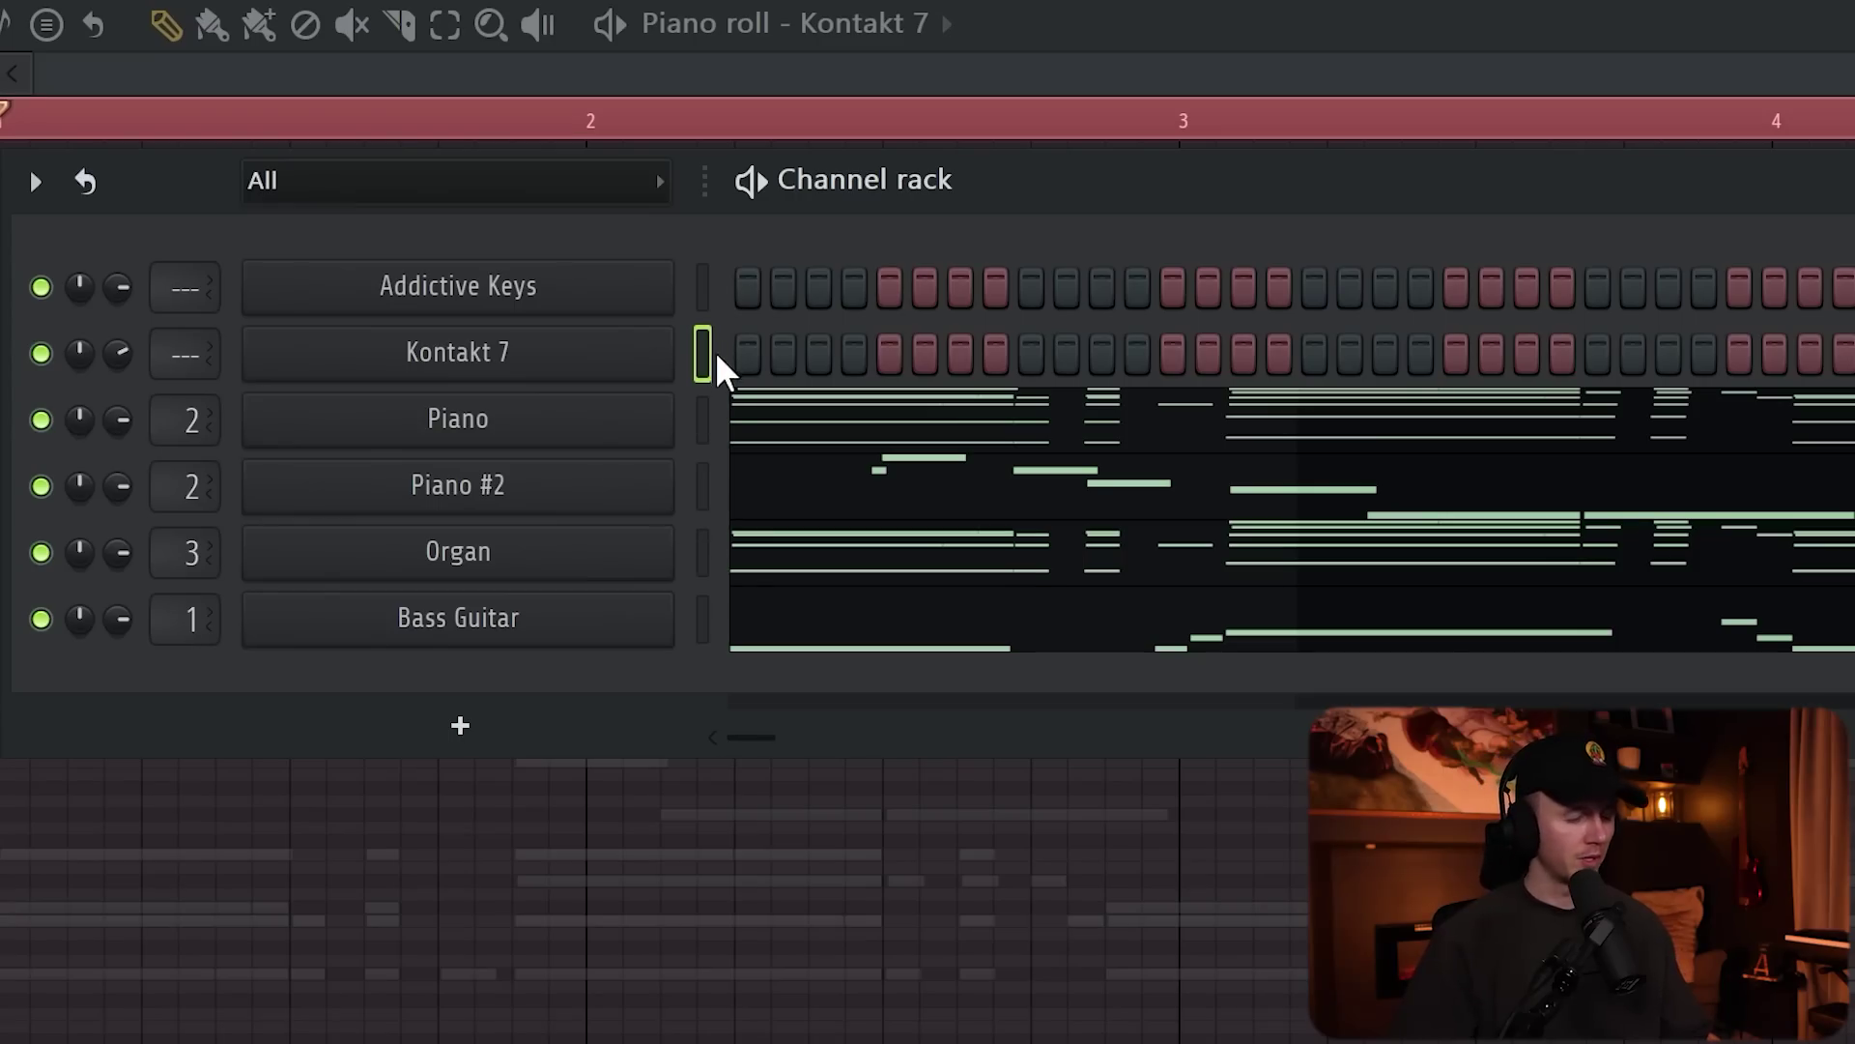
key("ctrl+v")
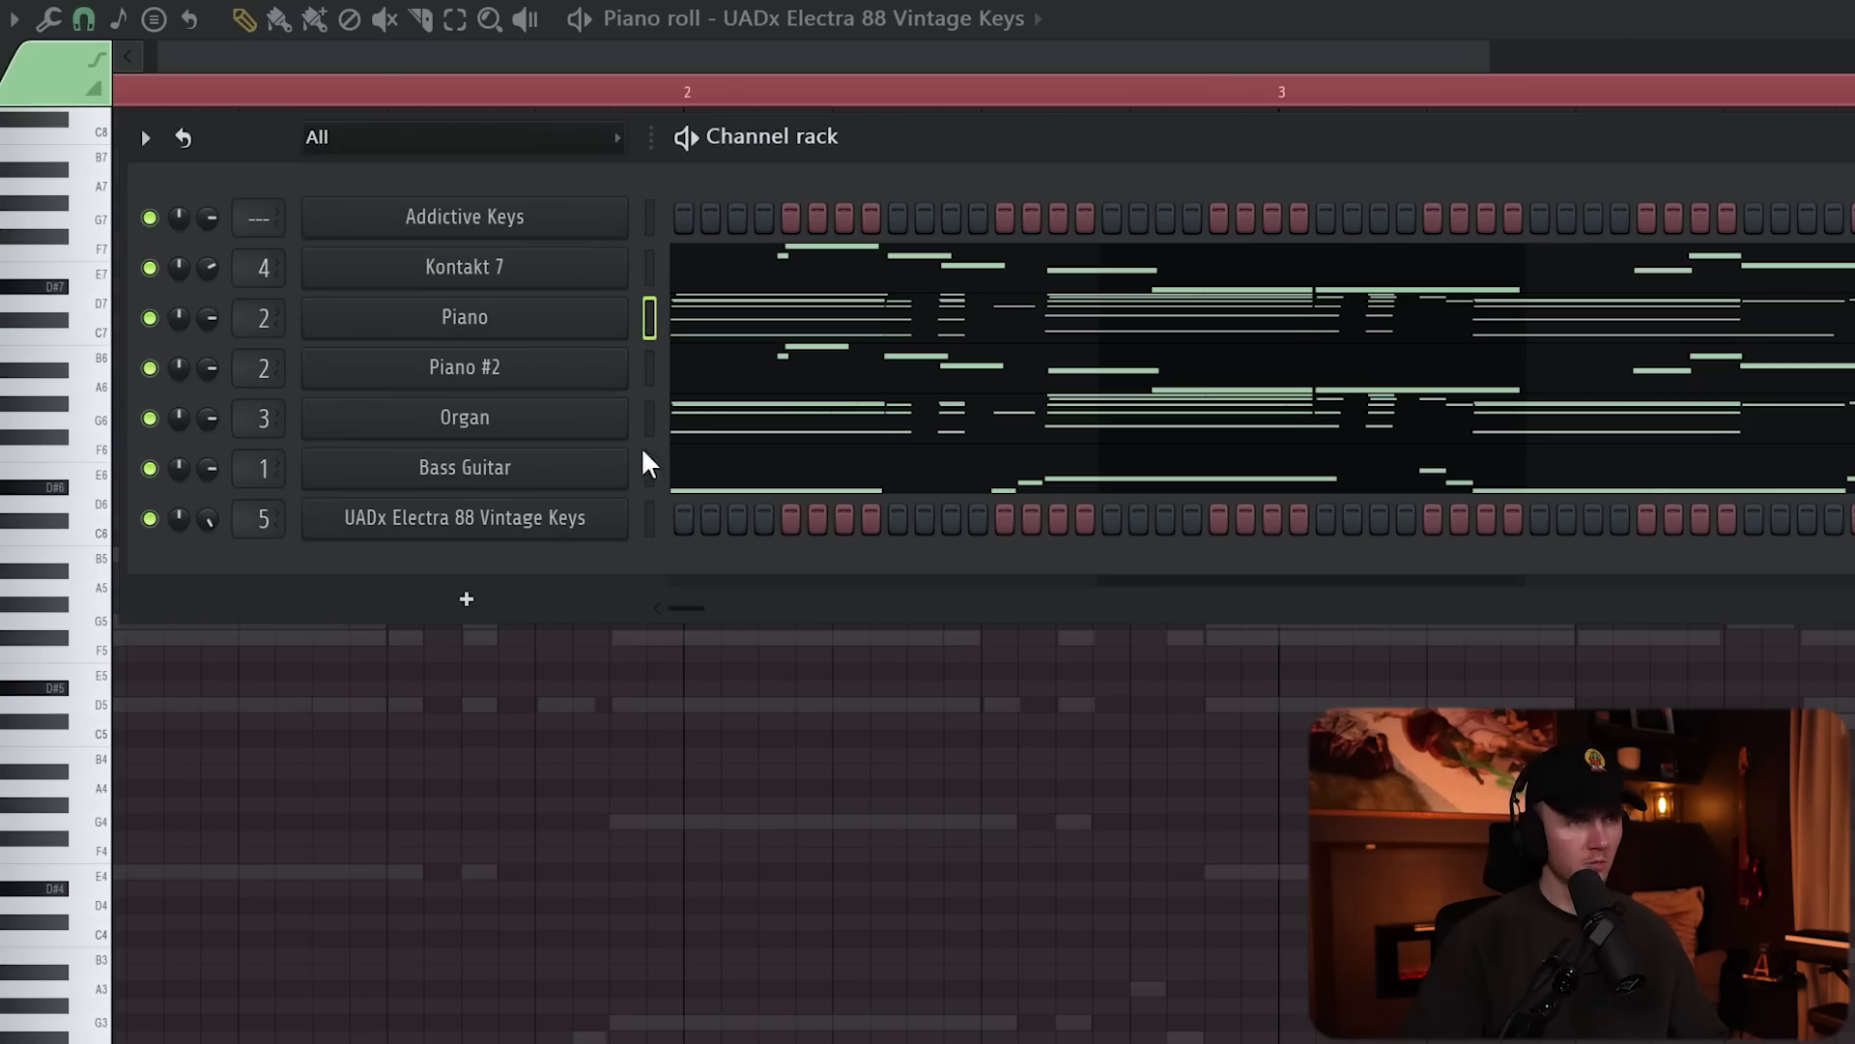
Step: Put the copied piano chords into UADx Electra 88 Vintage Keys, transpose them up two octaves and play them back
left_click(649, 519)
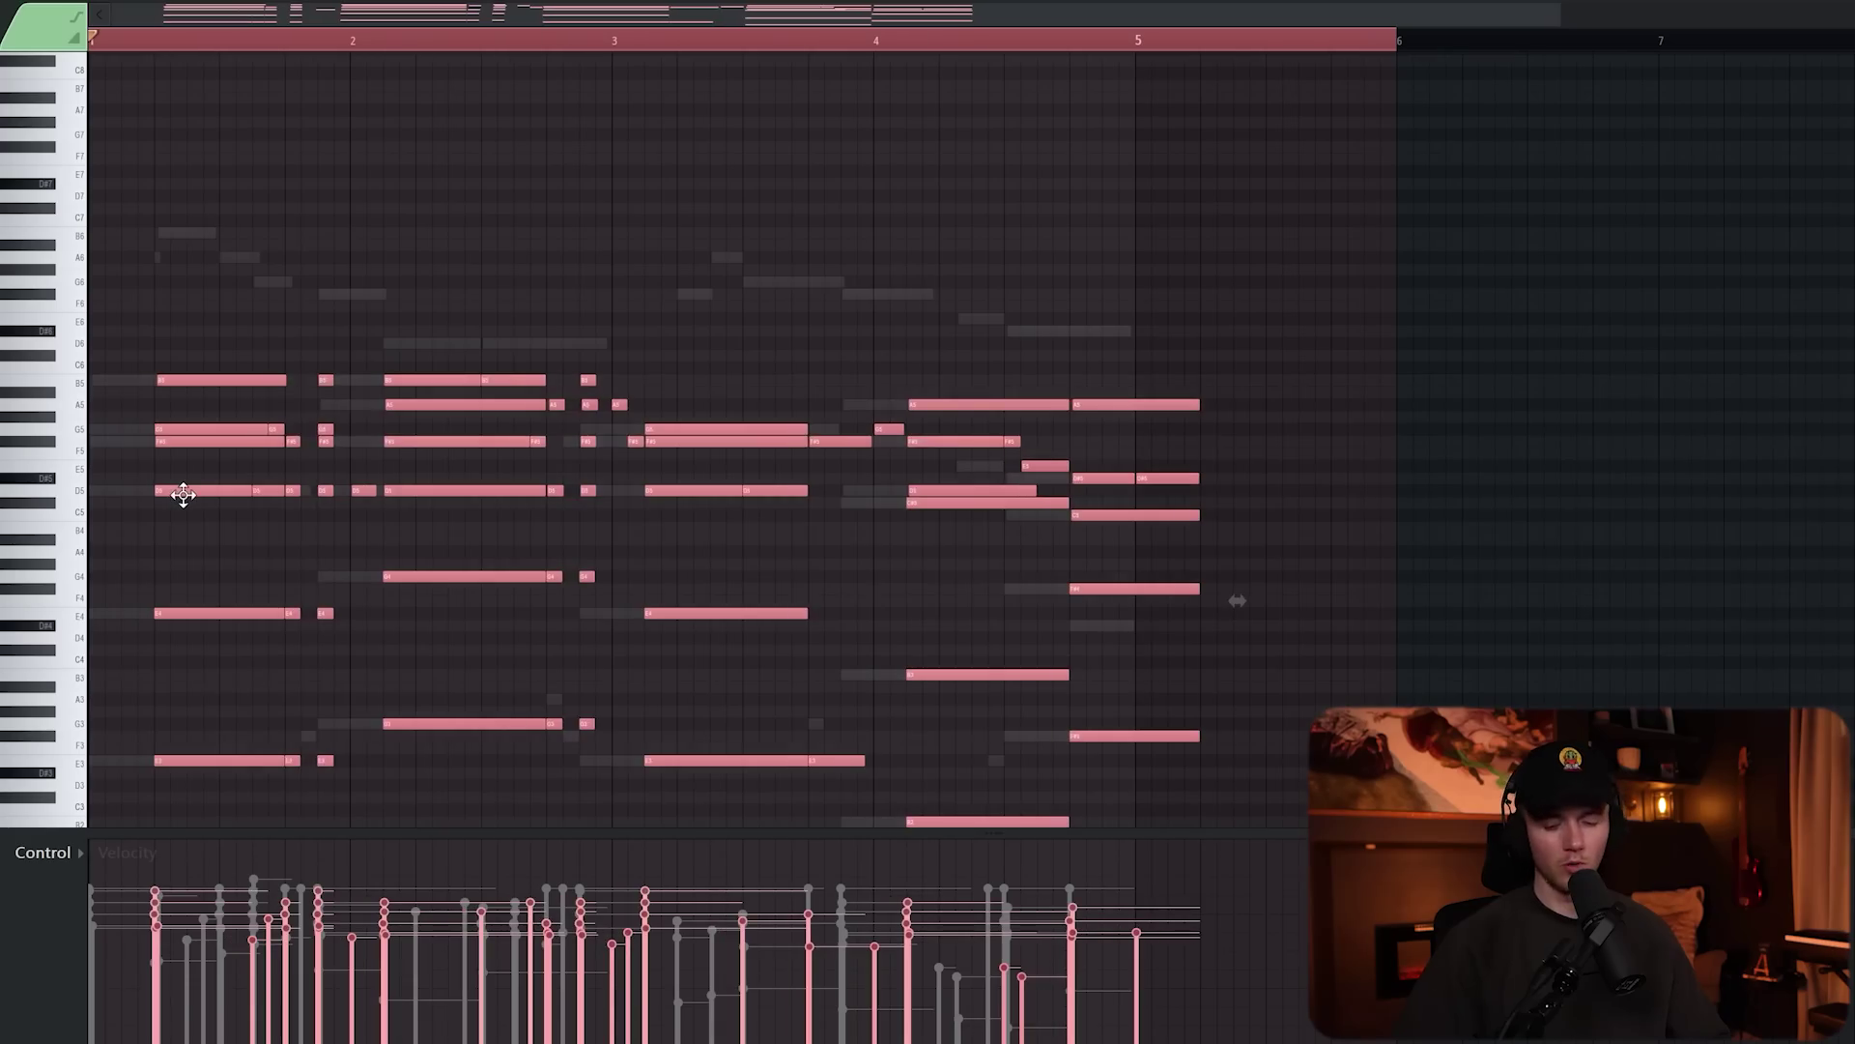
key("ctrl+Up")
scroll(188, 503, "down", 3)
key("space")
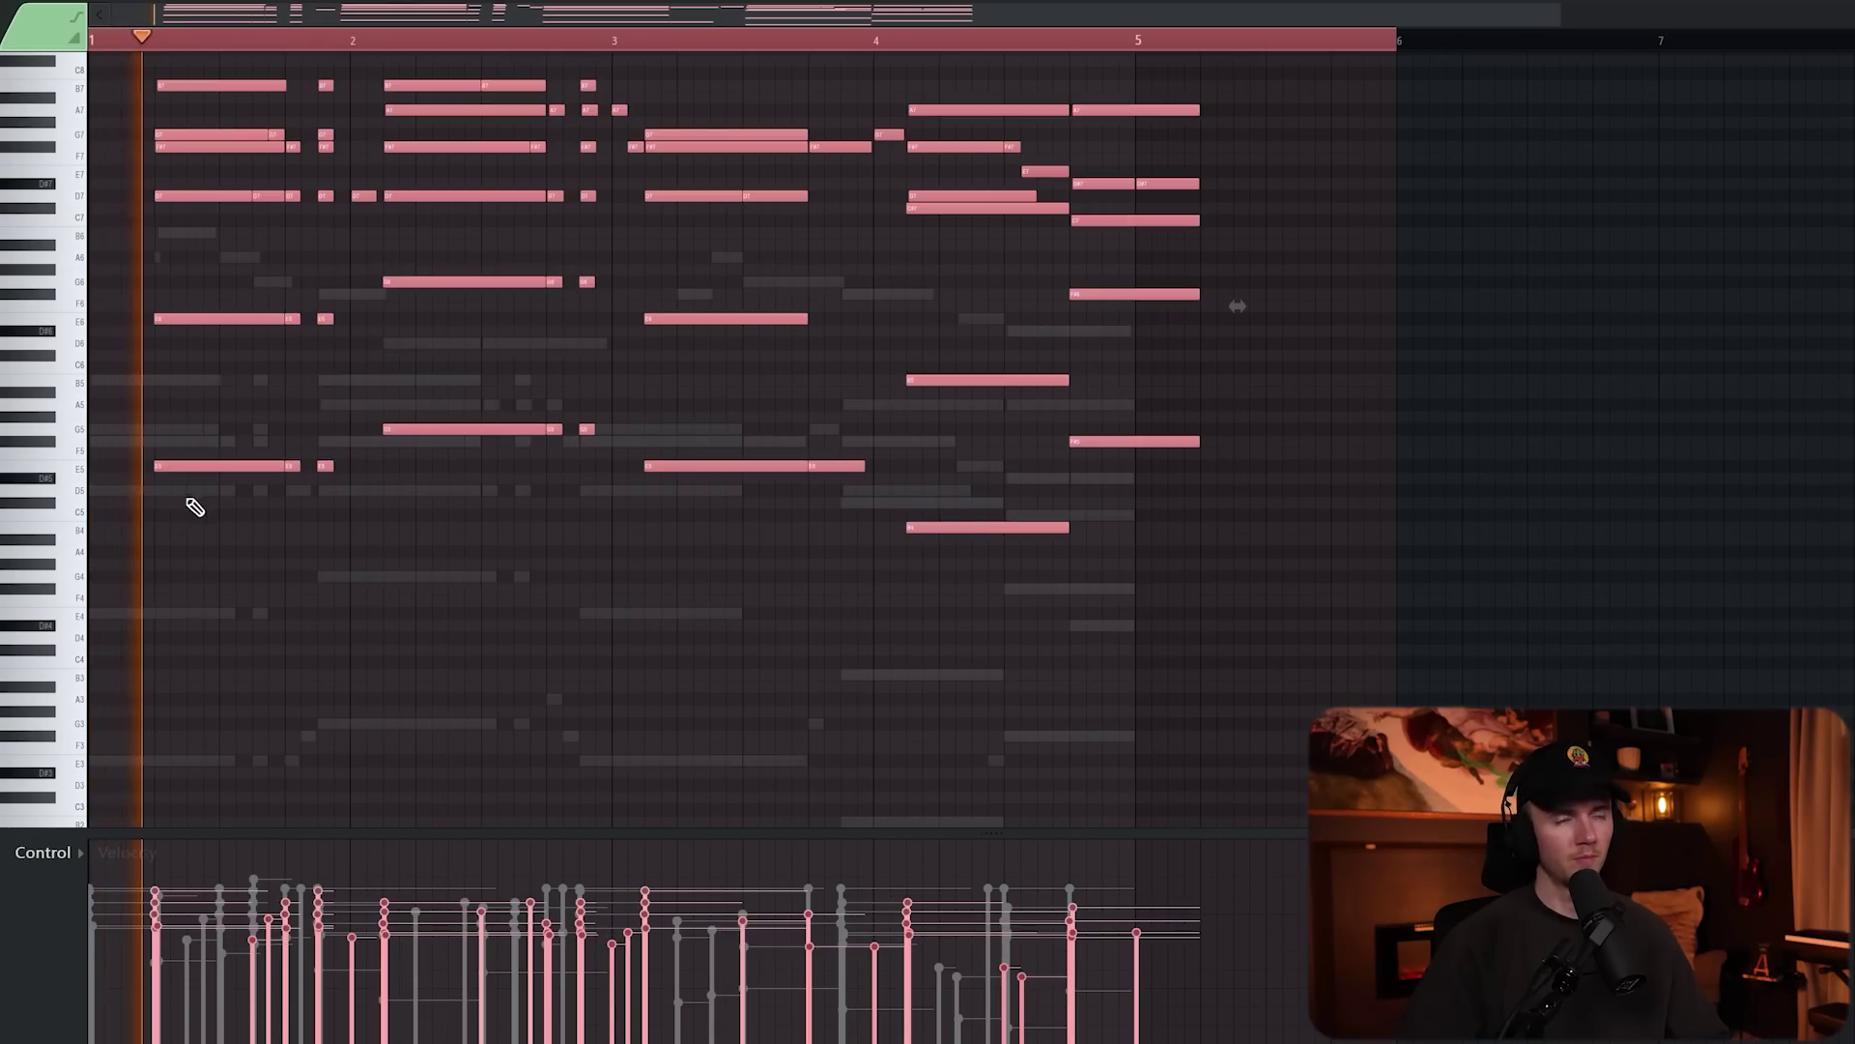
Step: Bring the Electra 88 chords down an octave, and remove their lowest bass notes and the short repeats after the first chord
scroll(191, 506, "up", 5)
key("ctrl+d")
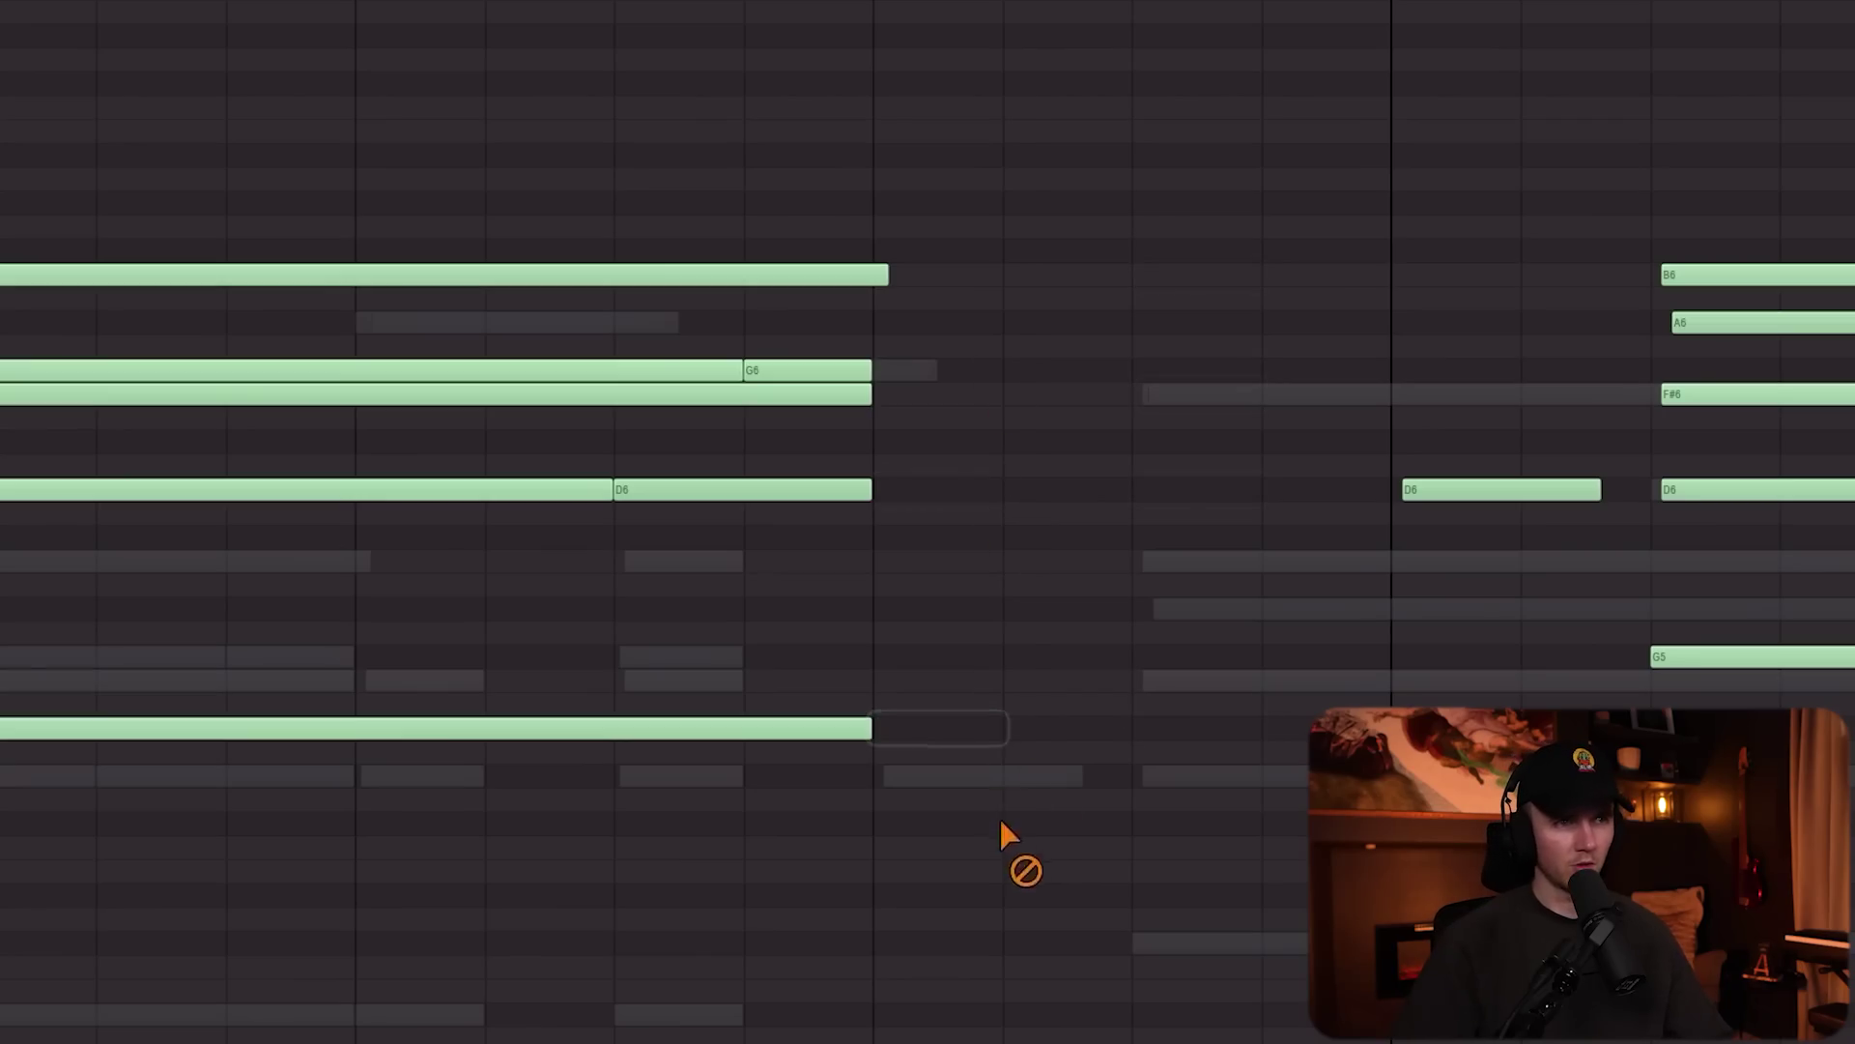
key("ctrl+a")
scroll(142, 468, "up", 3)
key("ctrl+d")
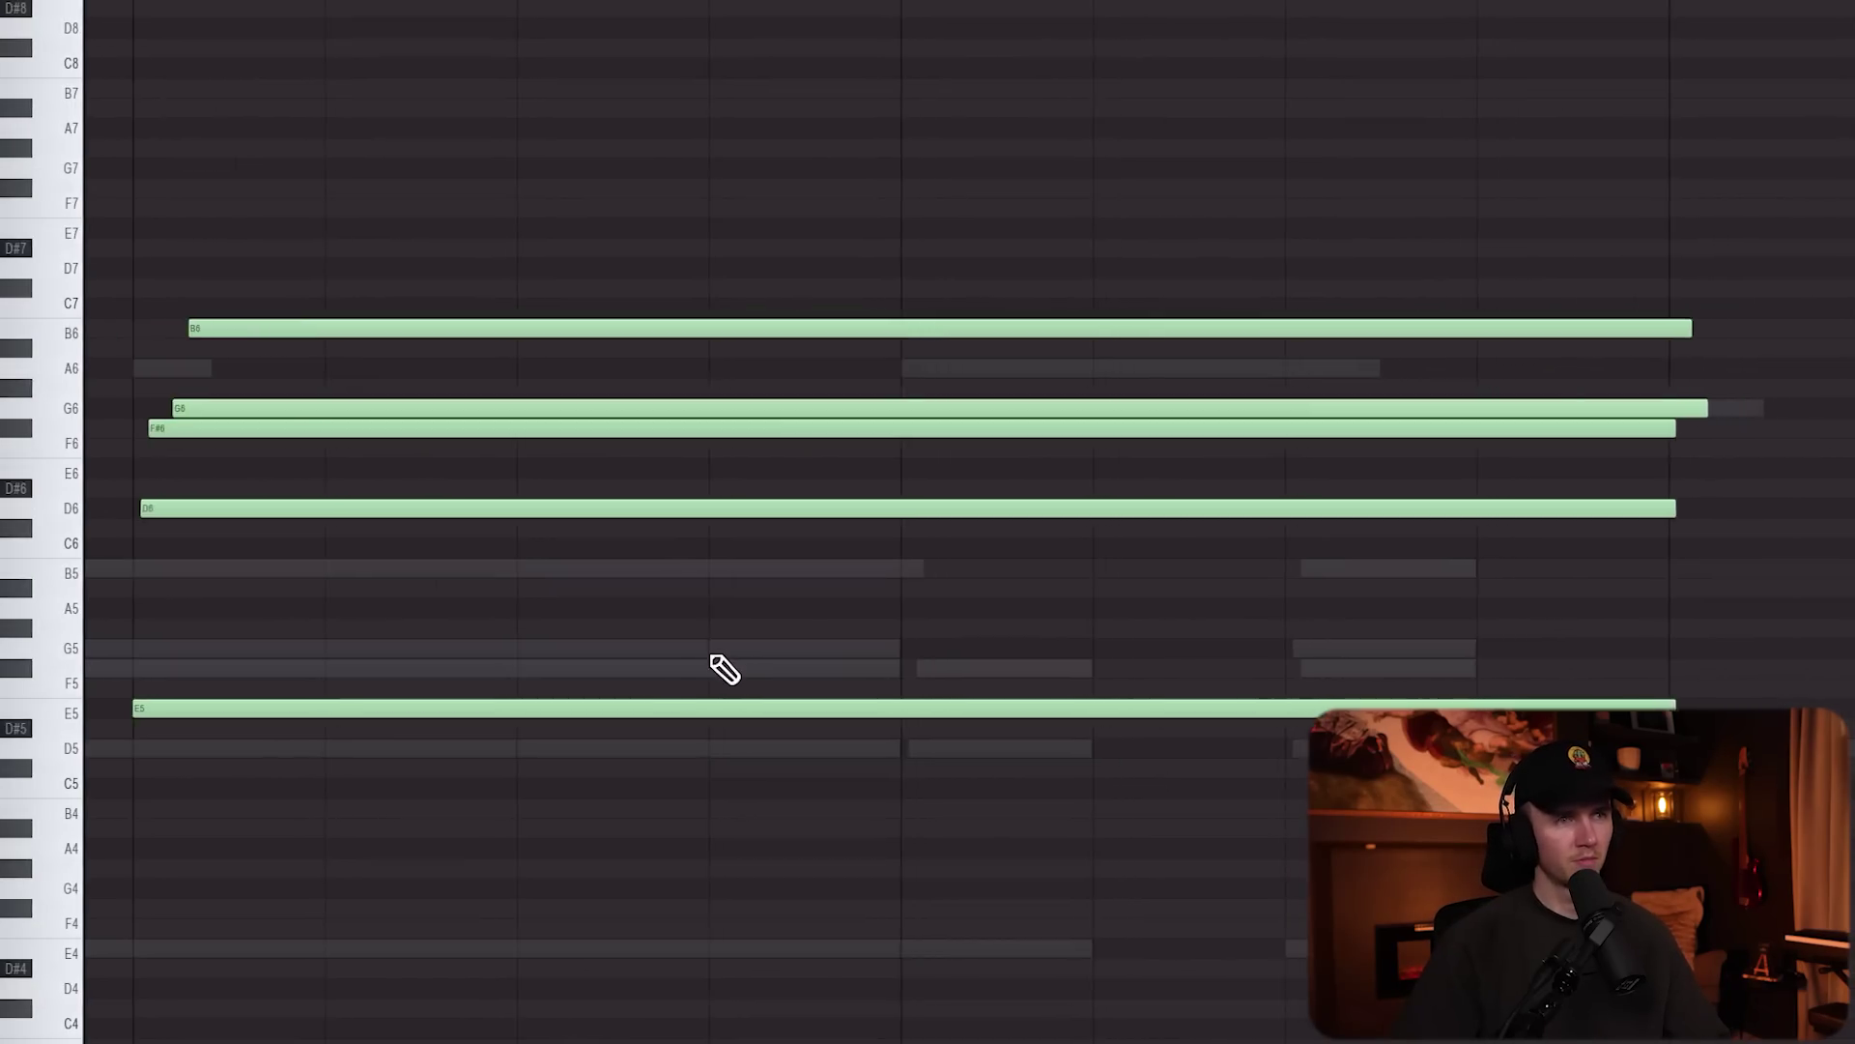
scroll(714, 657, "down", 3)
key("space")
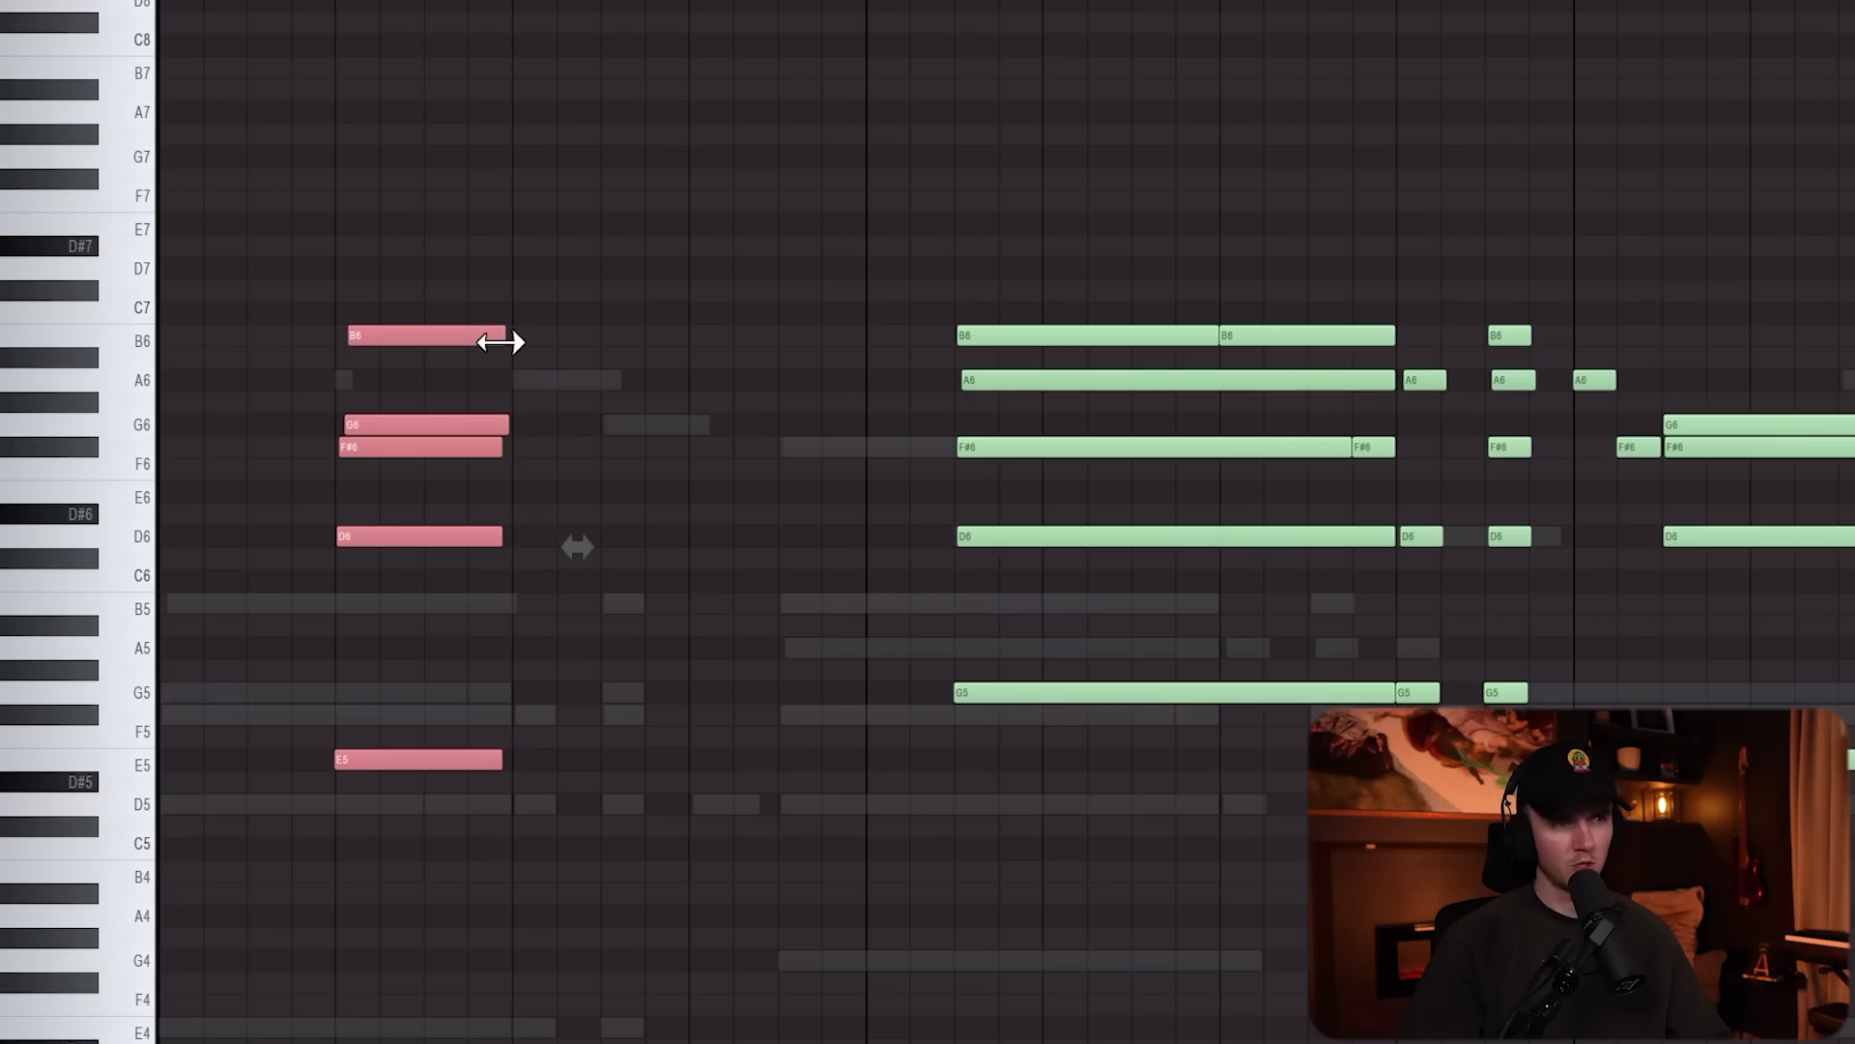
Step: Slice the second and third Electra 88 chords partway through and remove the notes that follow each cut
key("space")
key("c")
left_click_drag(1222, 206, 1241, 775)
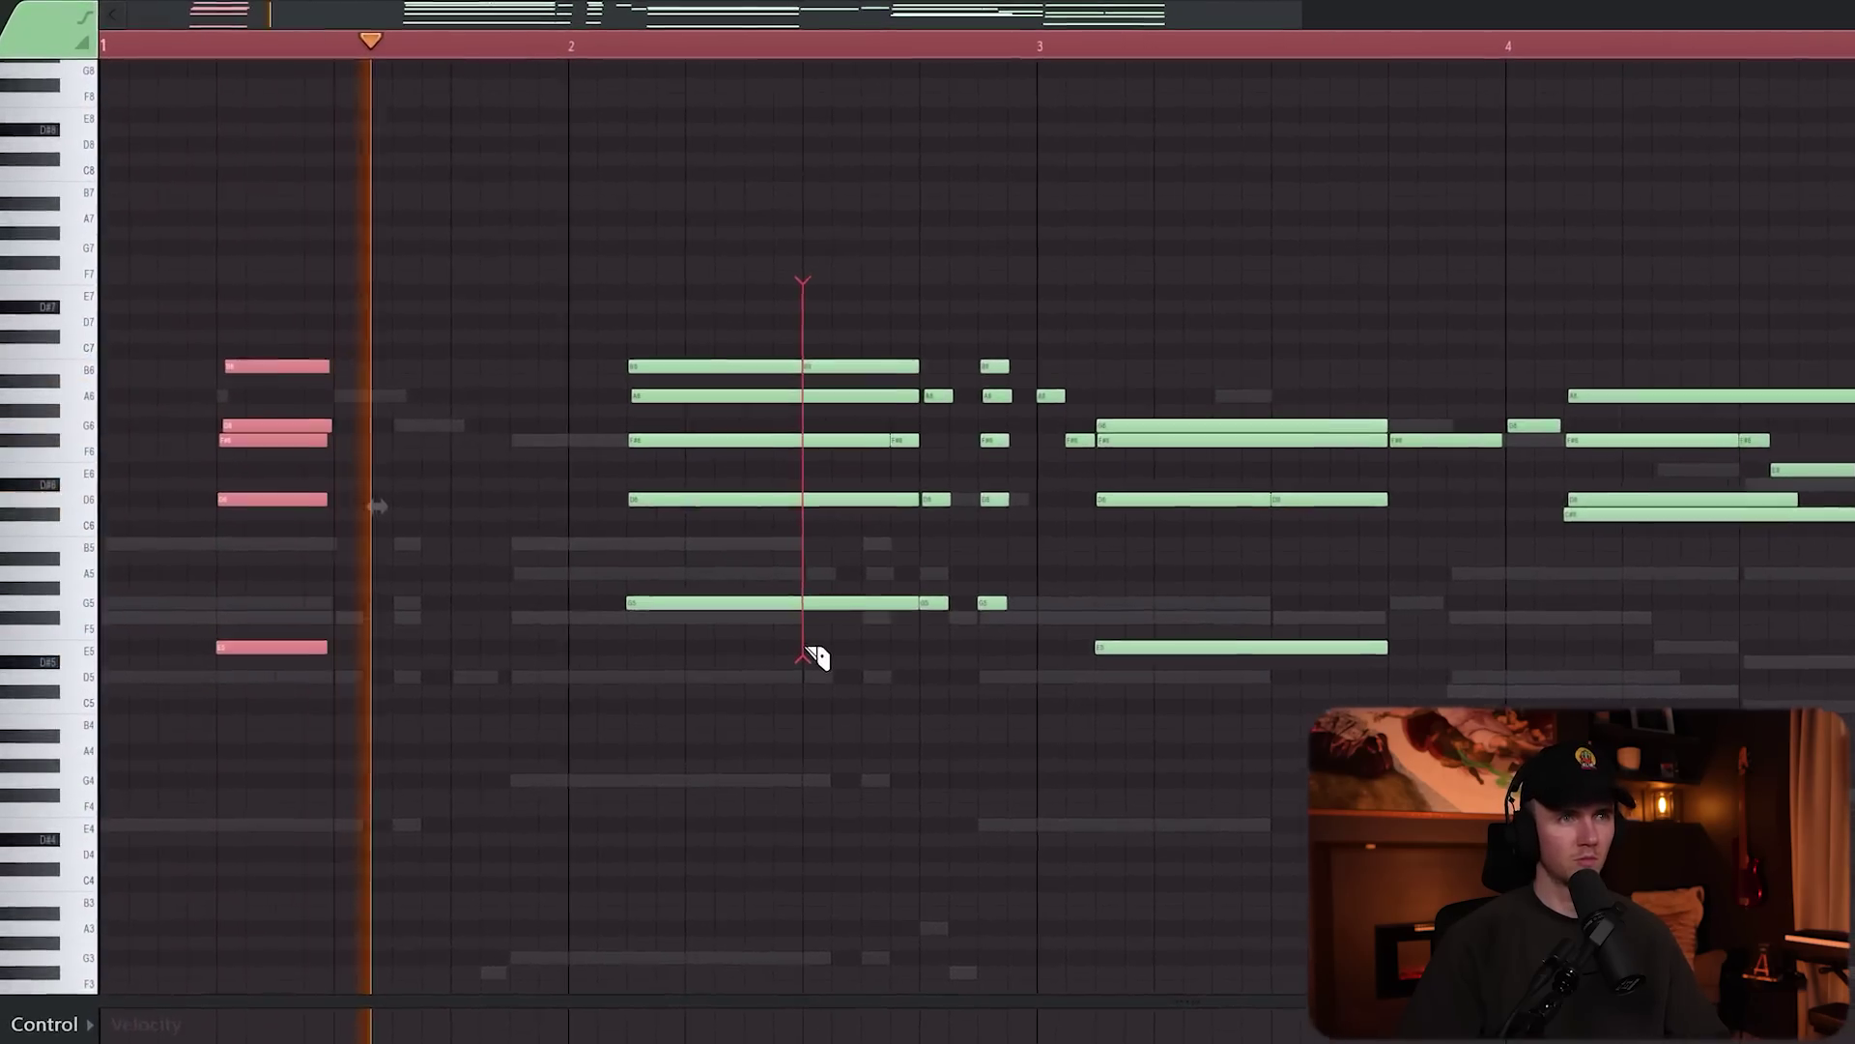
left_click_drag(809, 650, 822, 657)
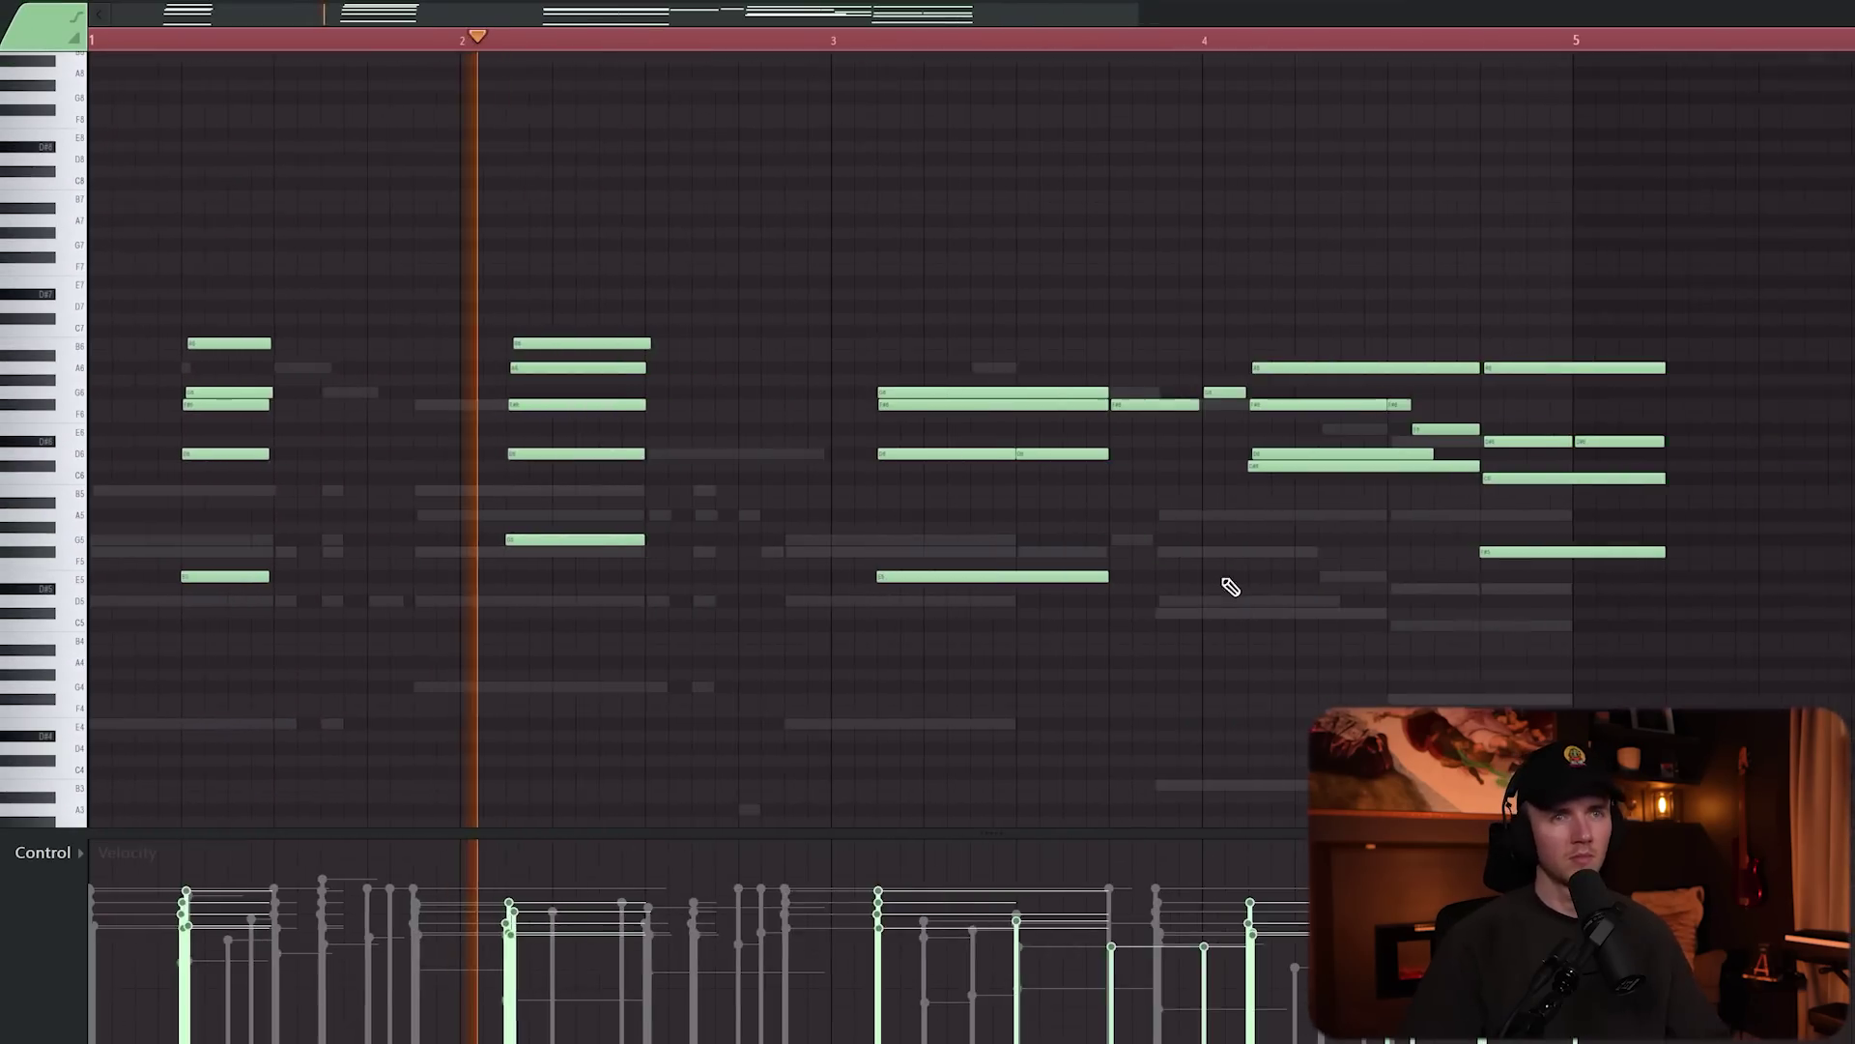
scroll(1111, 551, "up", 2)
left_click_drag(942, 309, 957, 582)
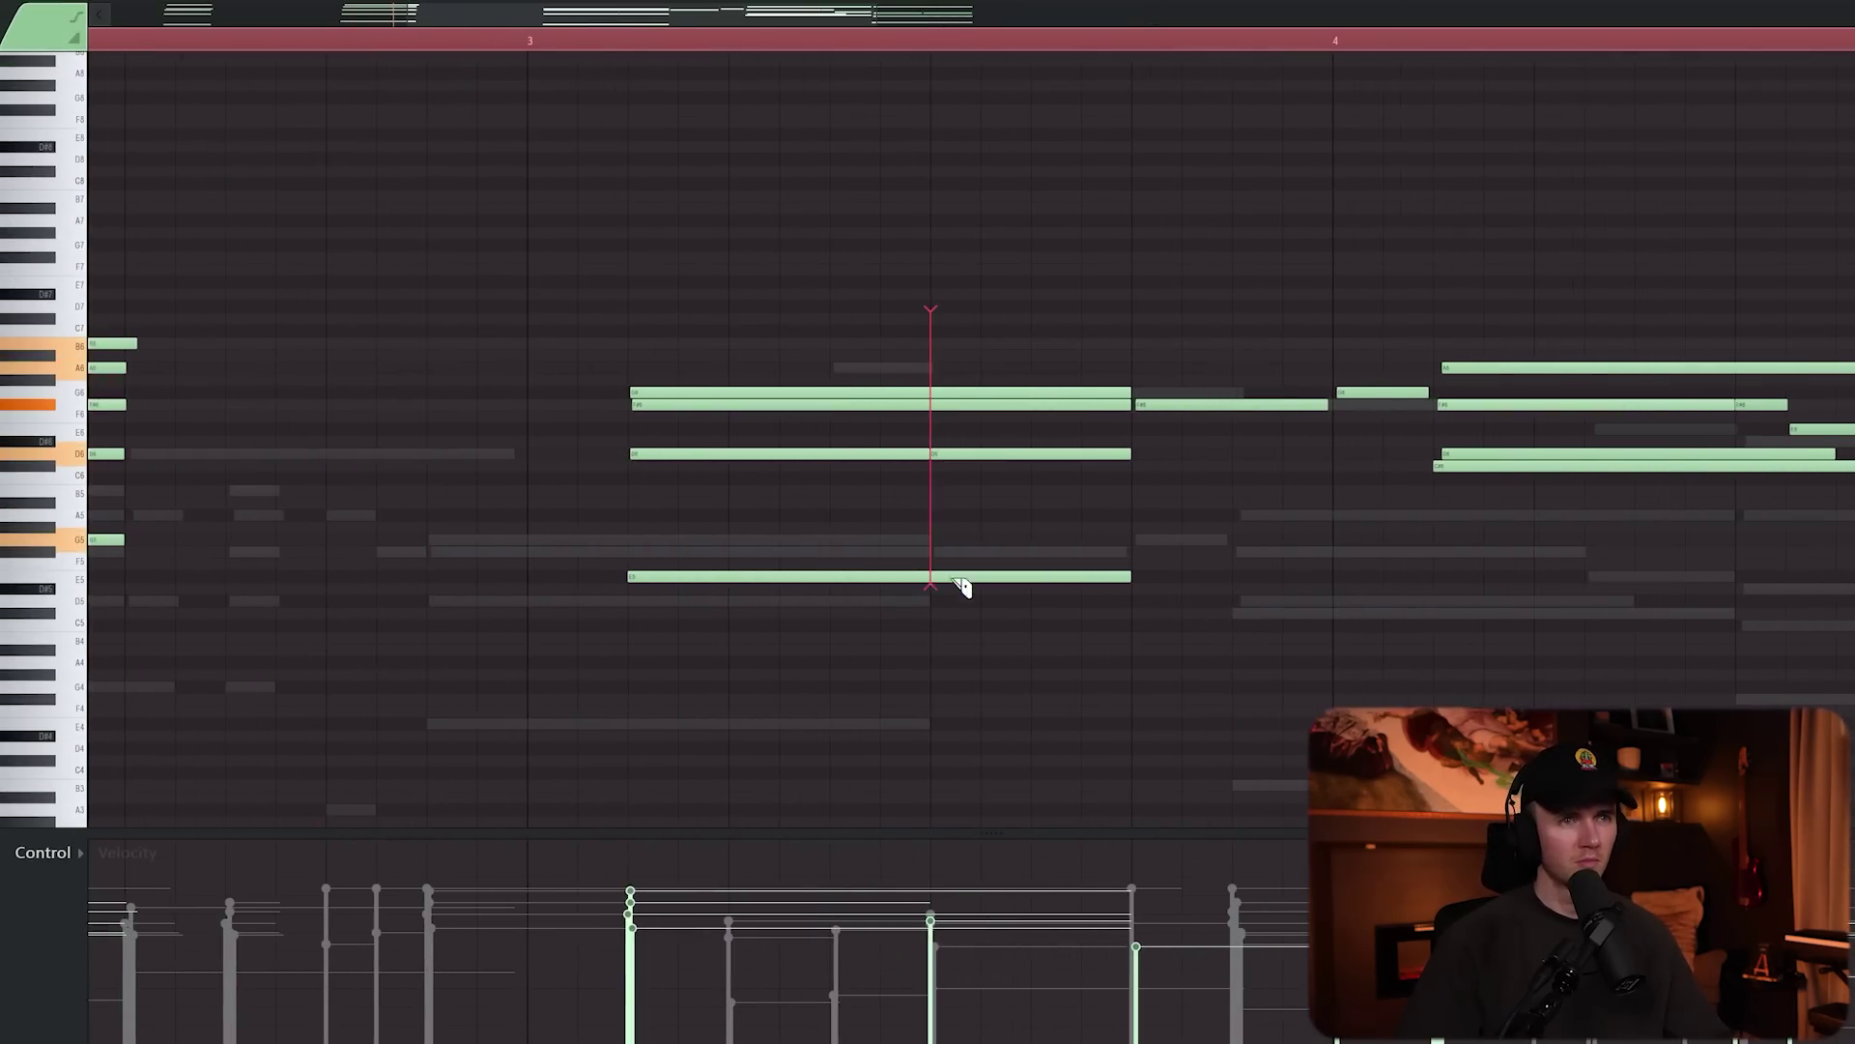
scroll(1008, 344, "down", 3)
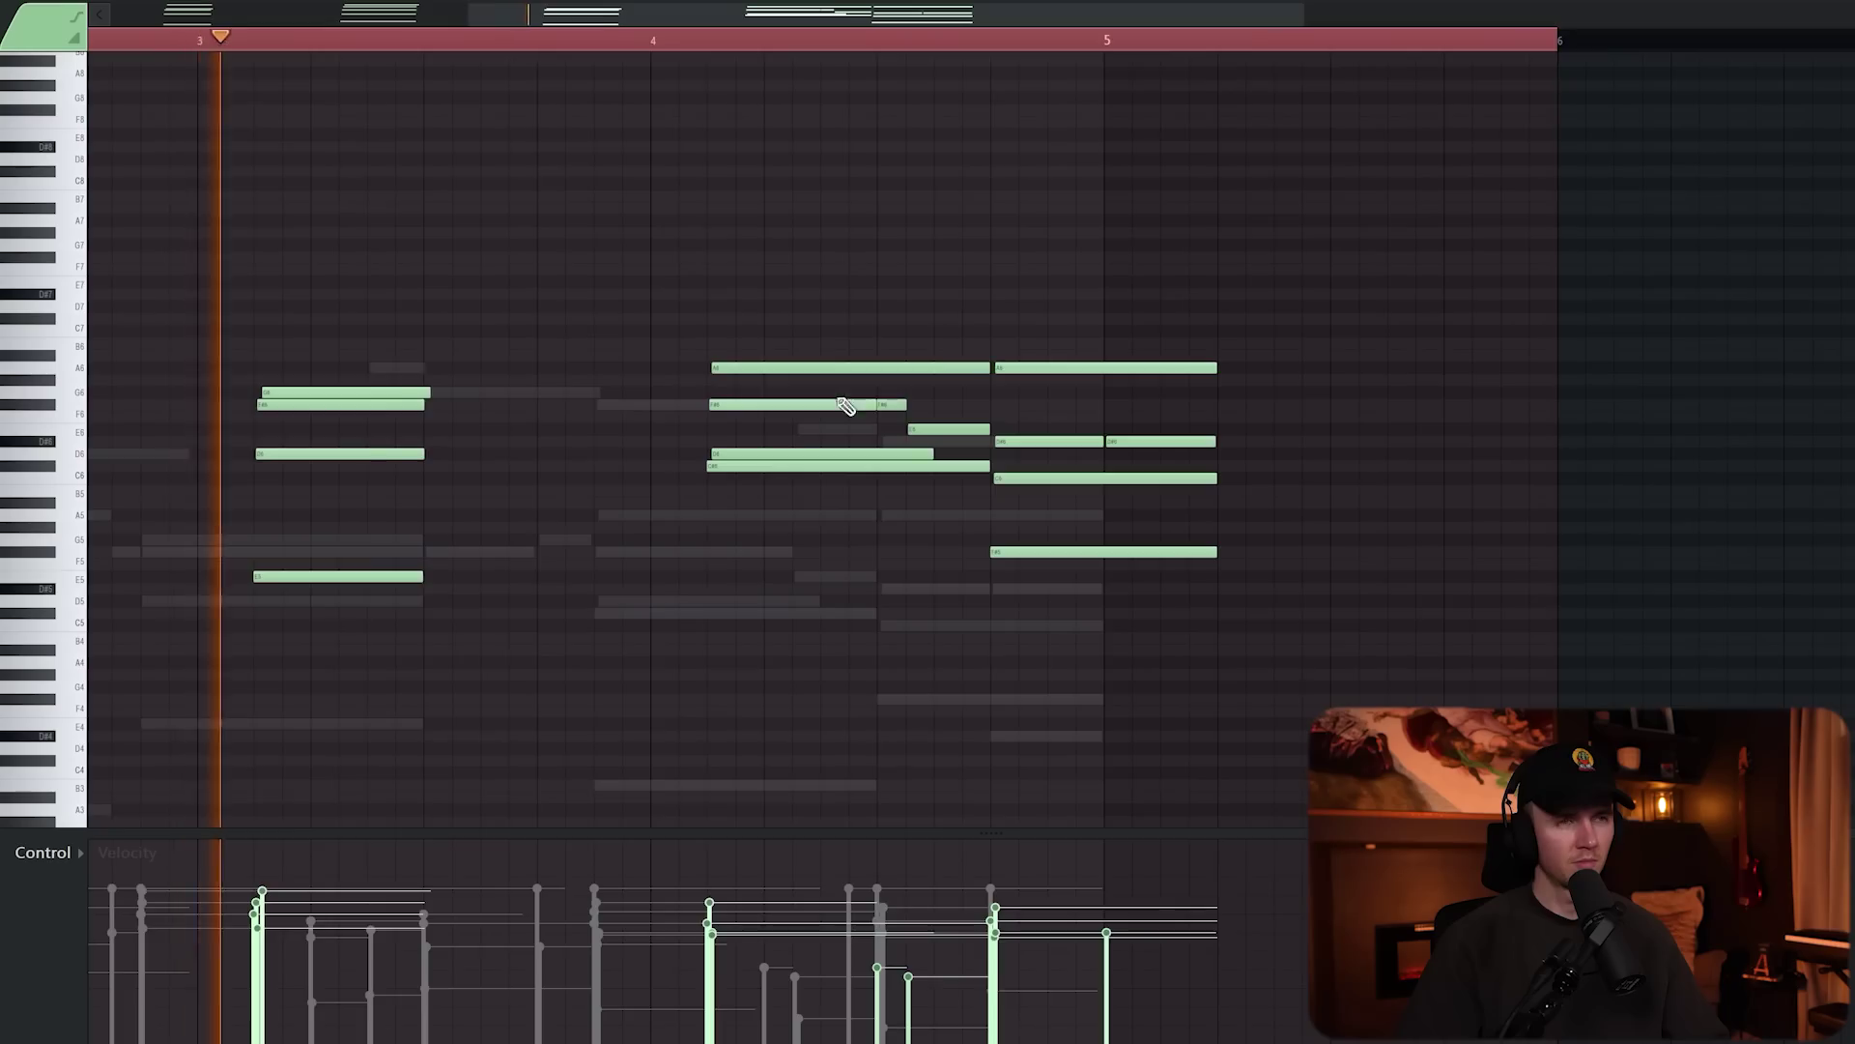
scroll(739, 433, "up", 3)
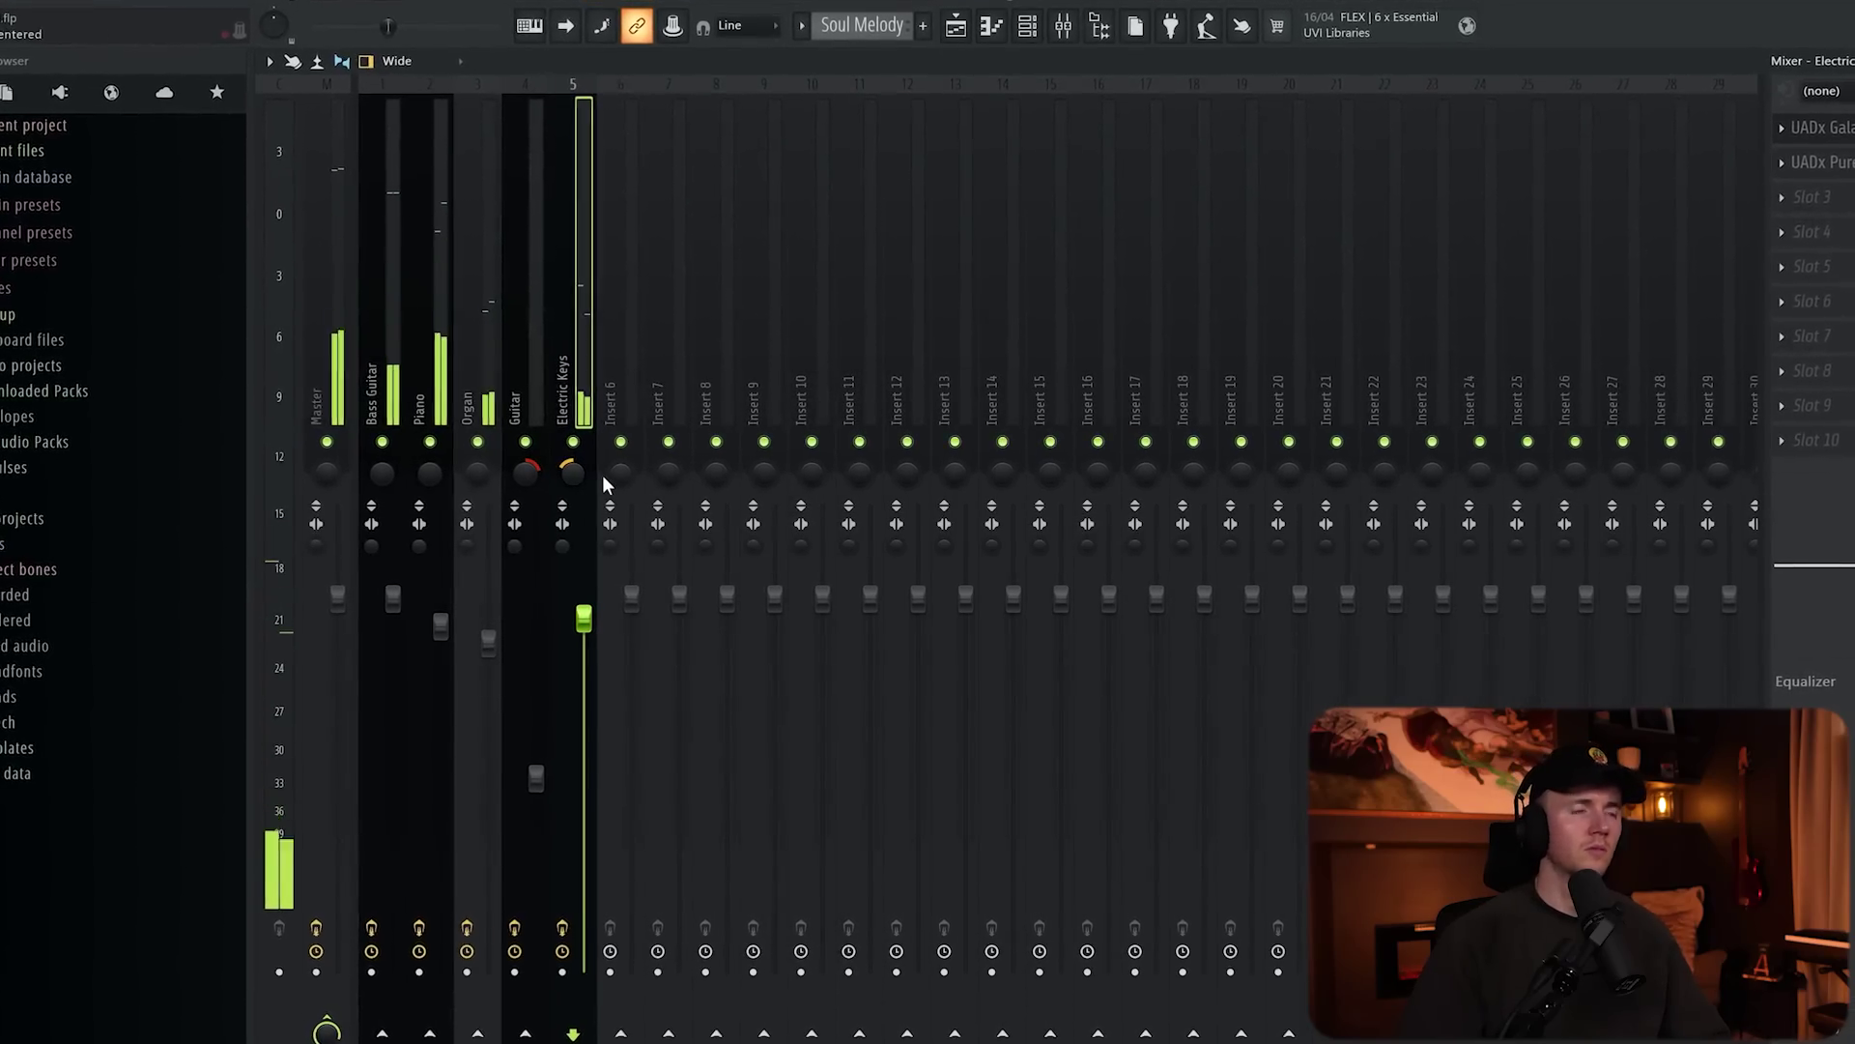
Step: Reduce the wet mix of the Pure Plate Reverb on the Electric Keys to just above halfway
left_click(1822, 157)
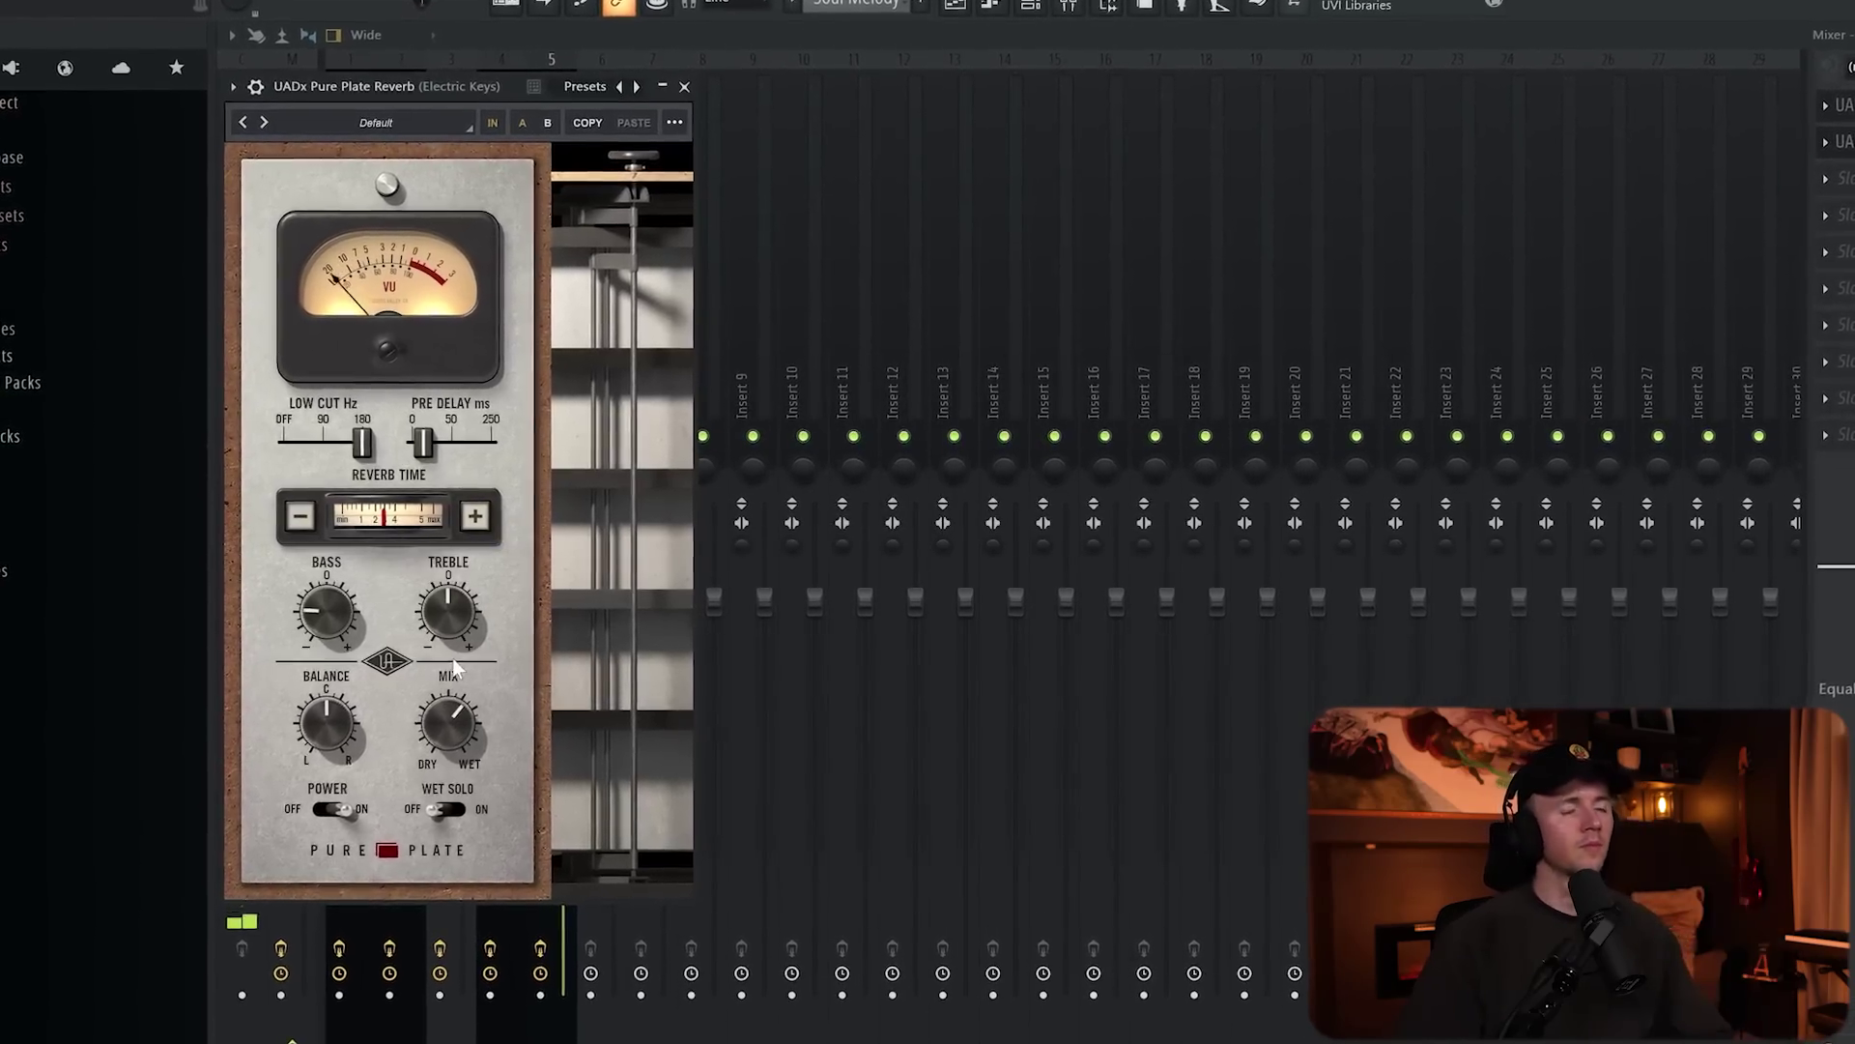
left_click_drag(452, 661, 450, 675)
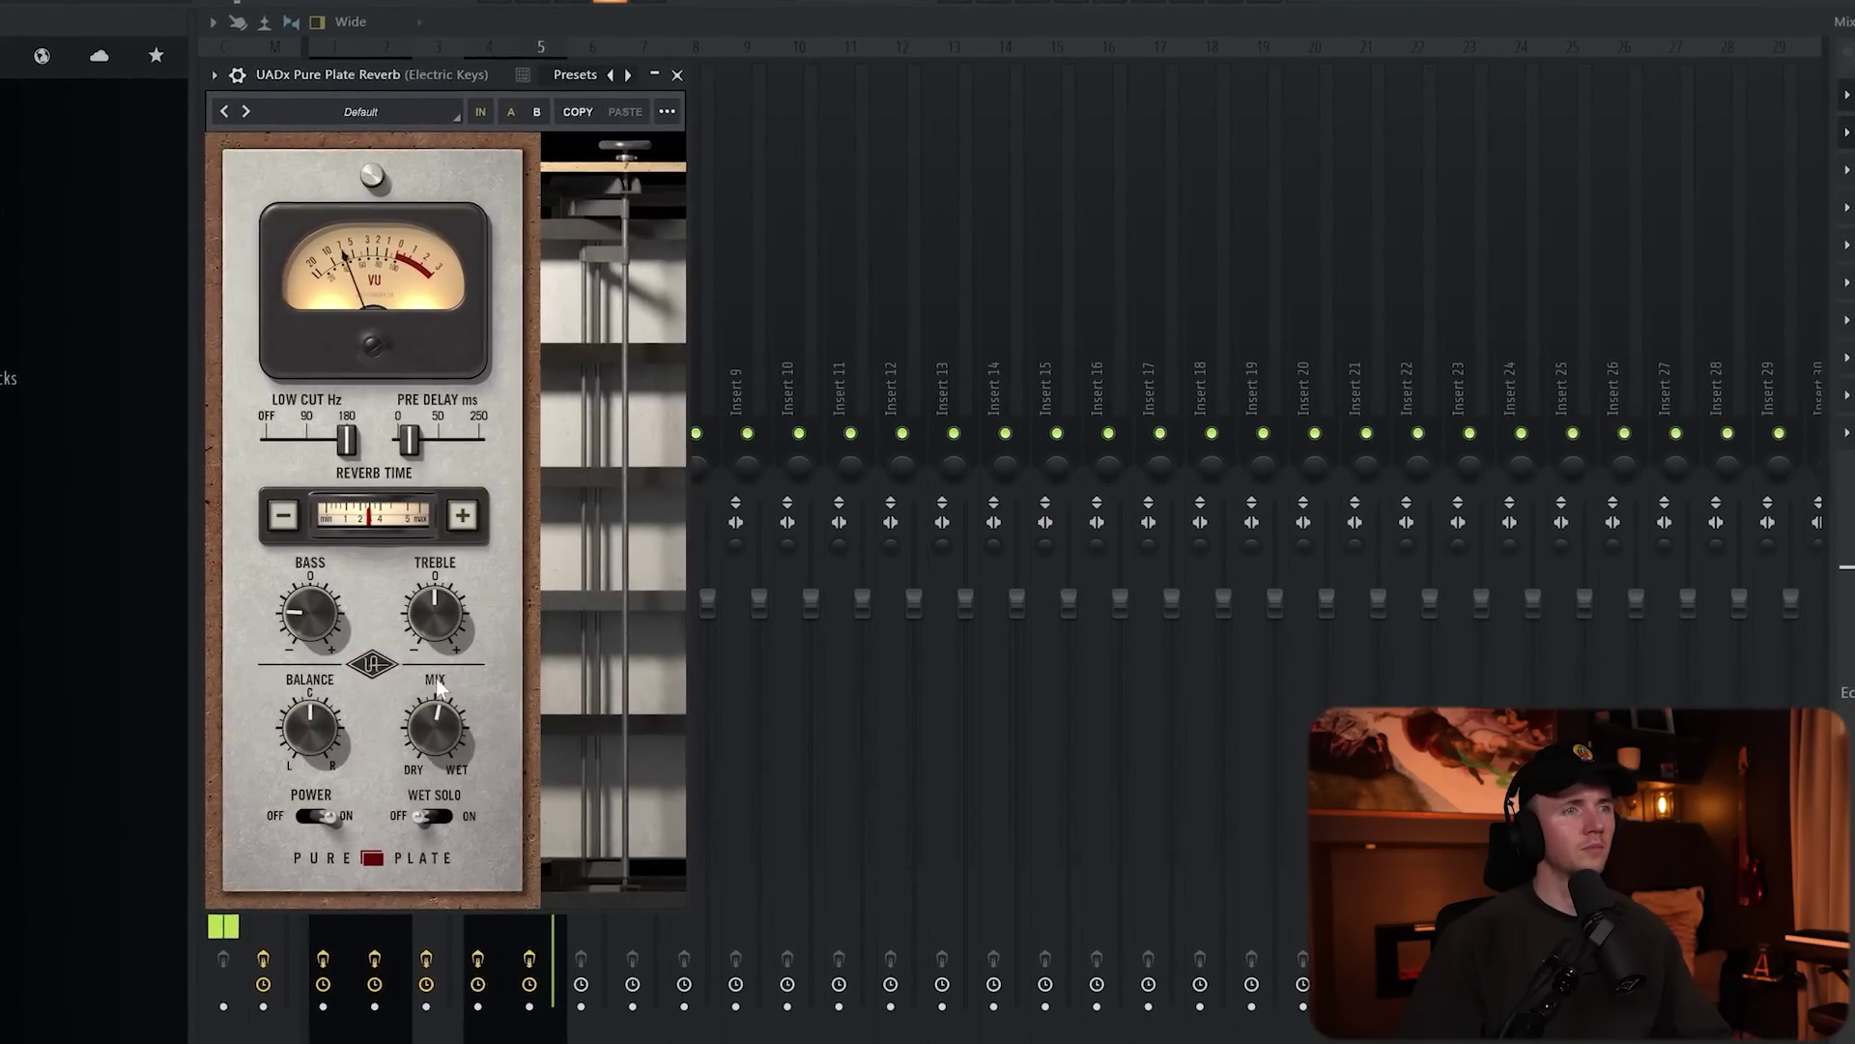
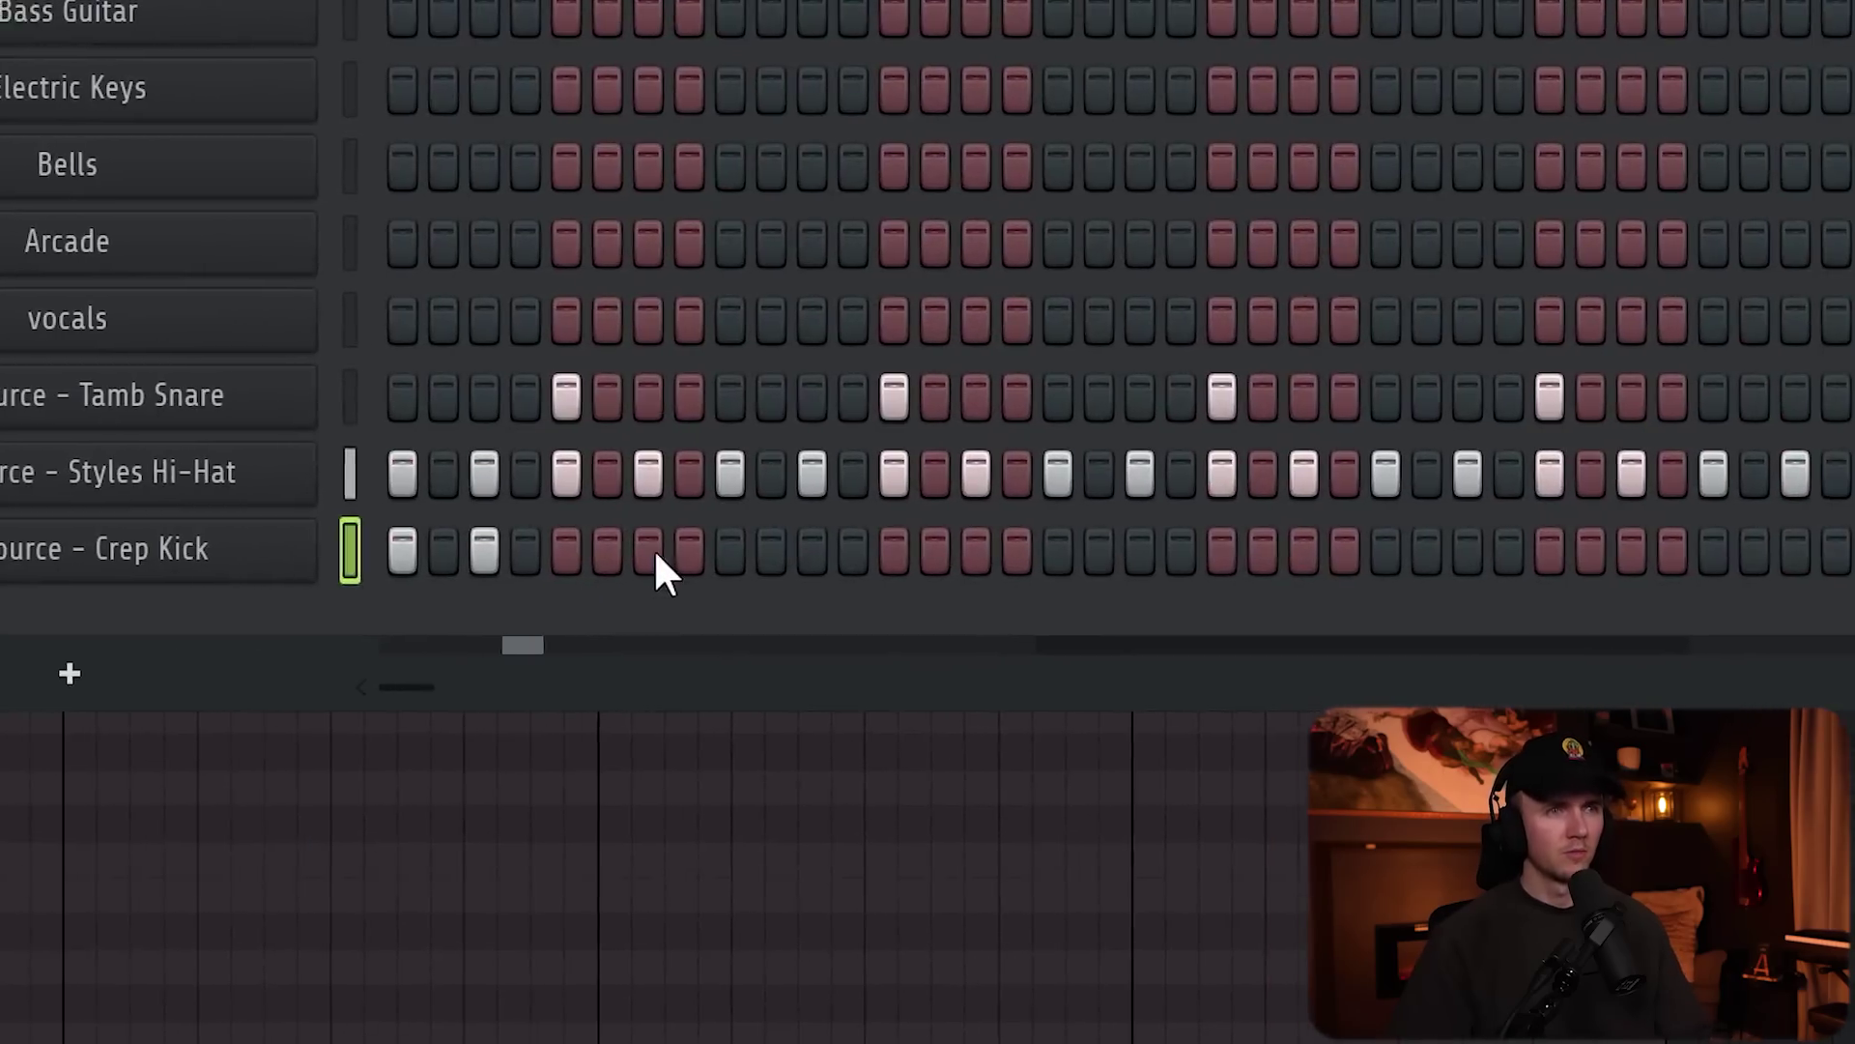
Step: Extend the Crep Kick pattern with more C5 hits across the opening bars and play it back
left_click(851, 578)
left_click(872, 553)
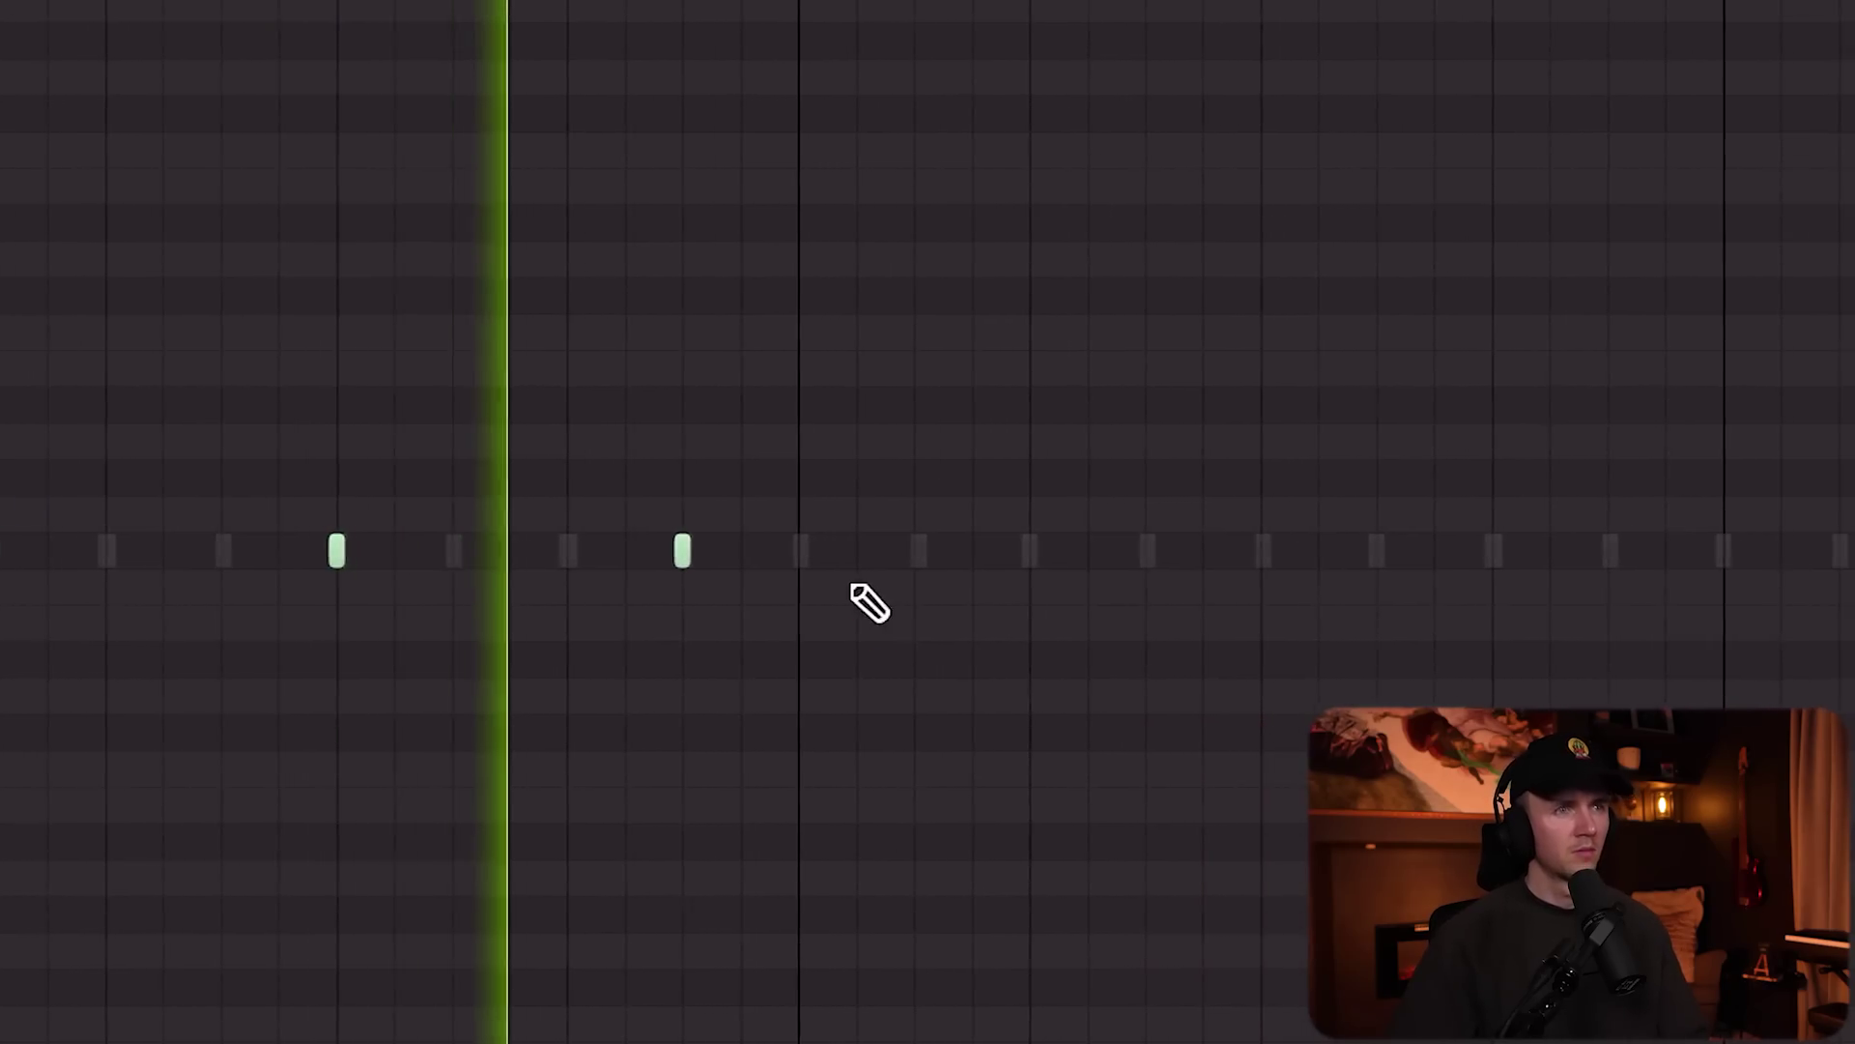
left_click(984, 551)
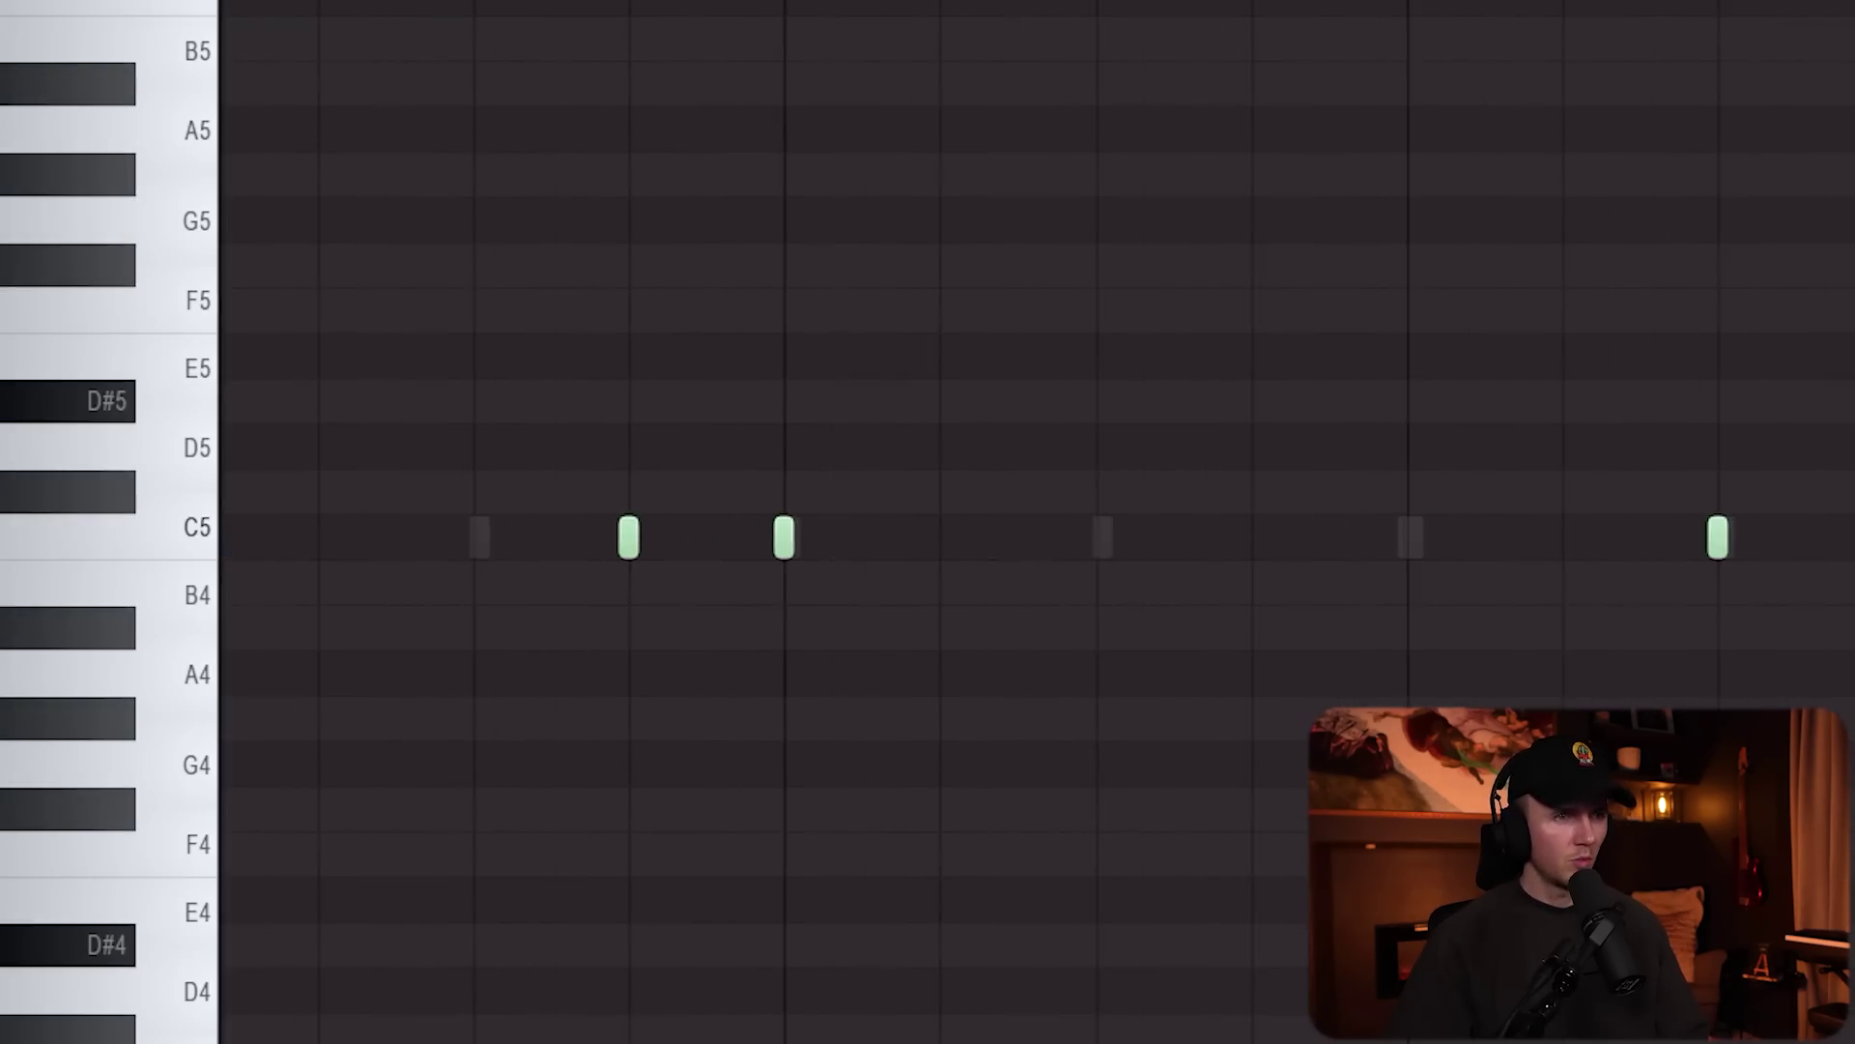
scroll(277, 572, "down", 3)
key("space")
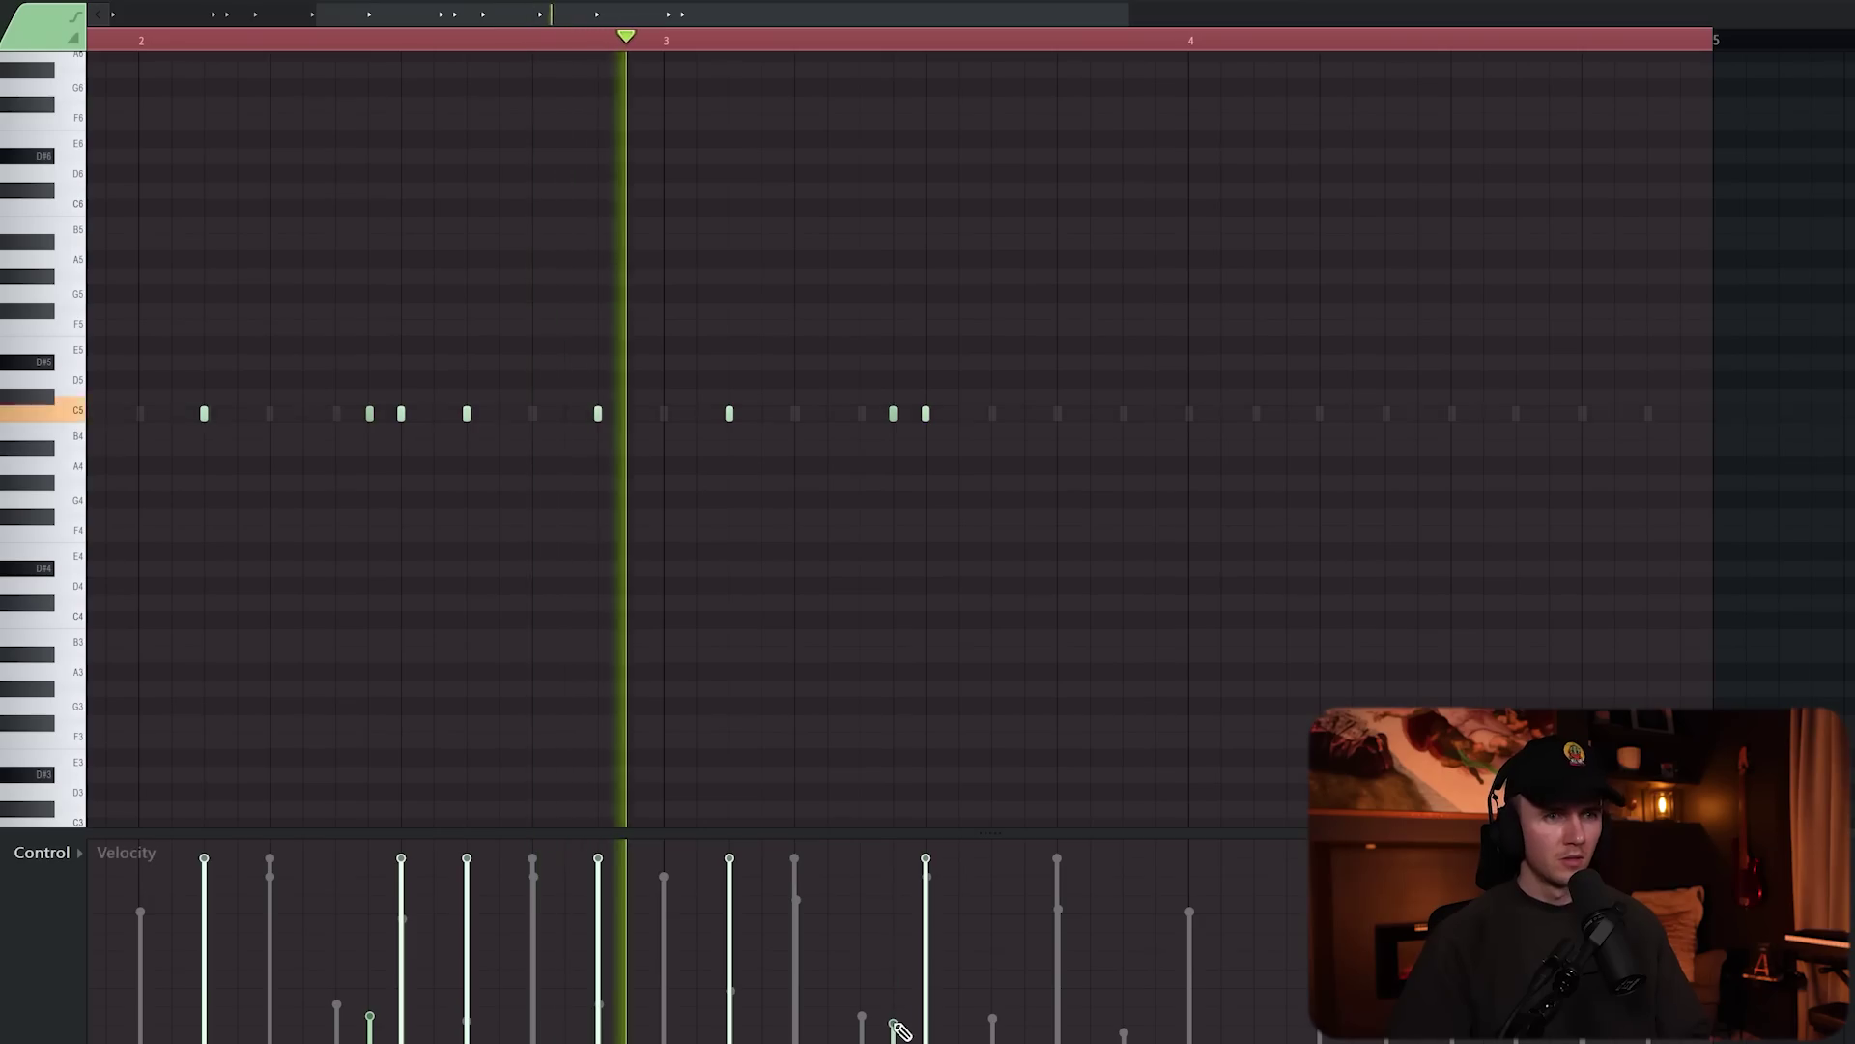
Step: Continue the kick pattern through bar 3 with a hit half a beat before bar 4
scroll(895, 411, "up", 2)
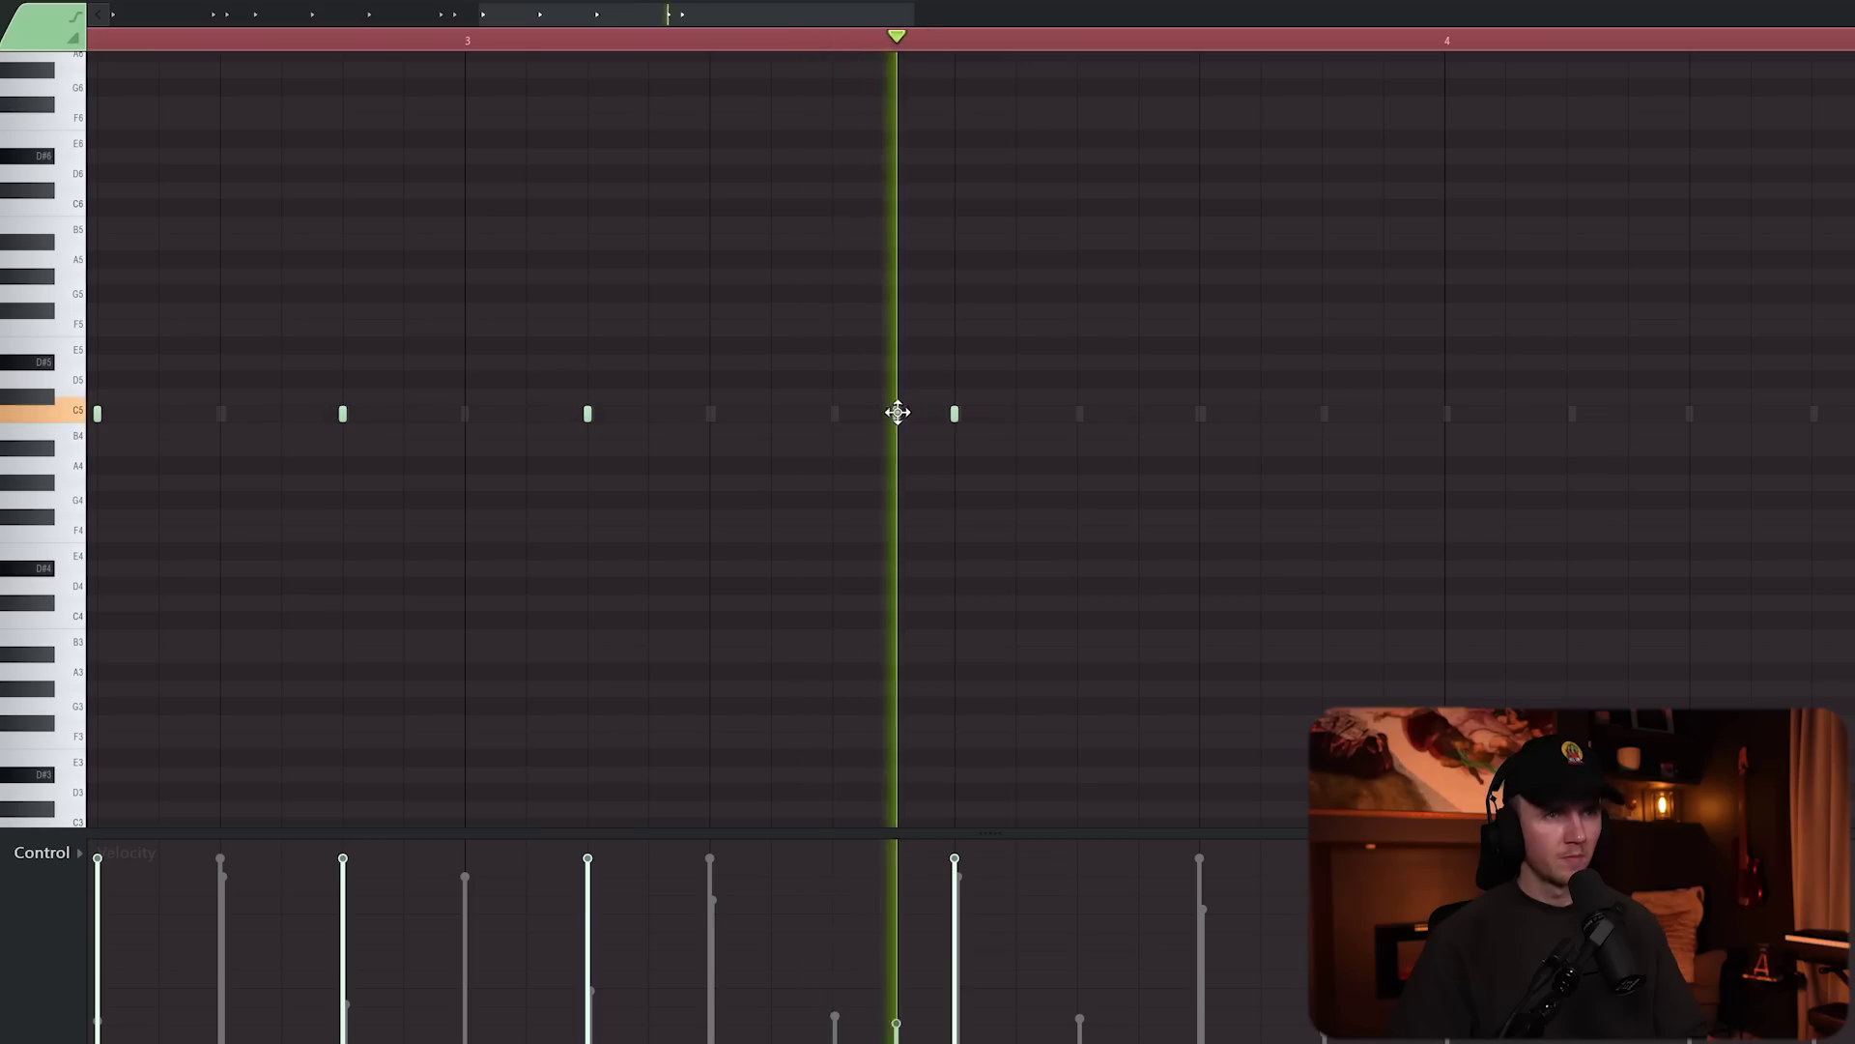
left_click(724, 47)
left_click(1323, 414)
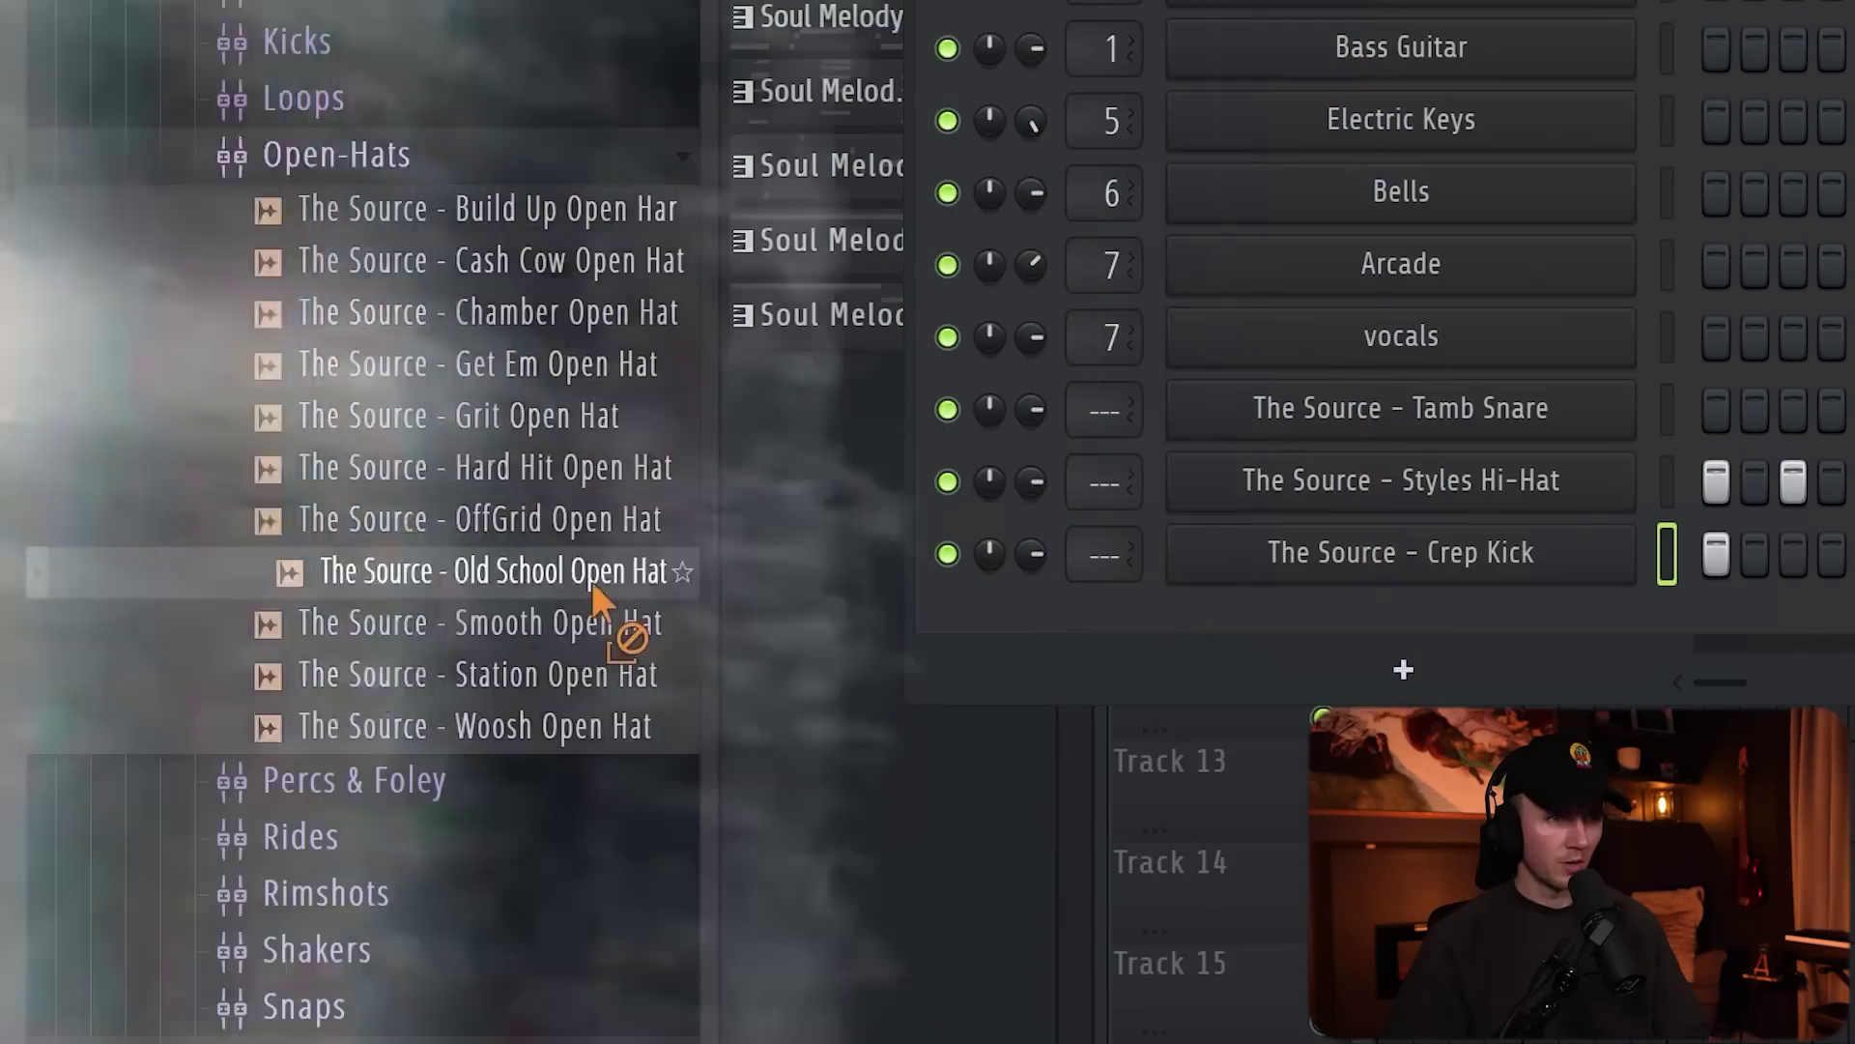
Step: Try The Source - Old School Open Hat, and add The Source - Station Open Hat as the open hat channel
left_click_drag(592, 582, 754, 619)
left_click(815, 567)
left_click_drag(201, 629, 757, 607)
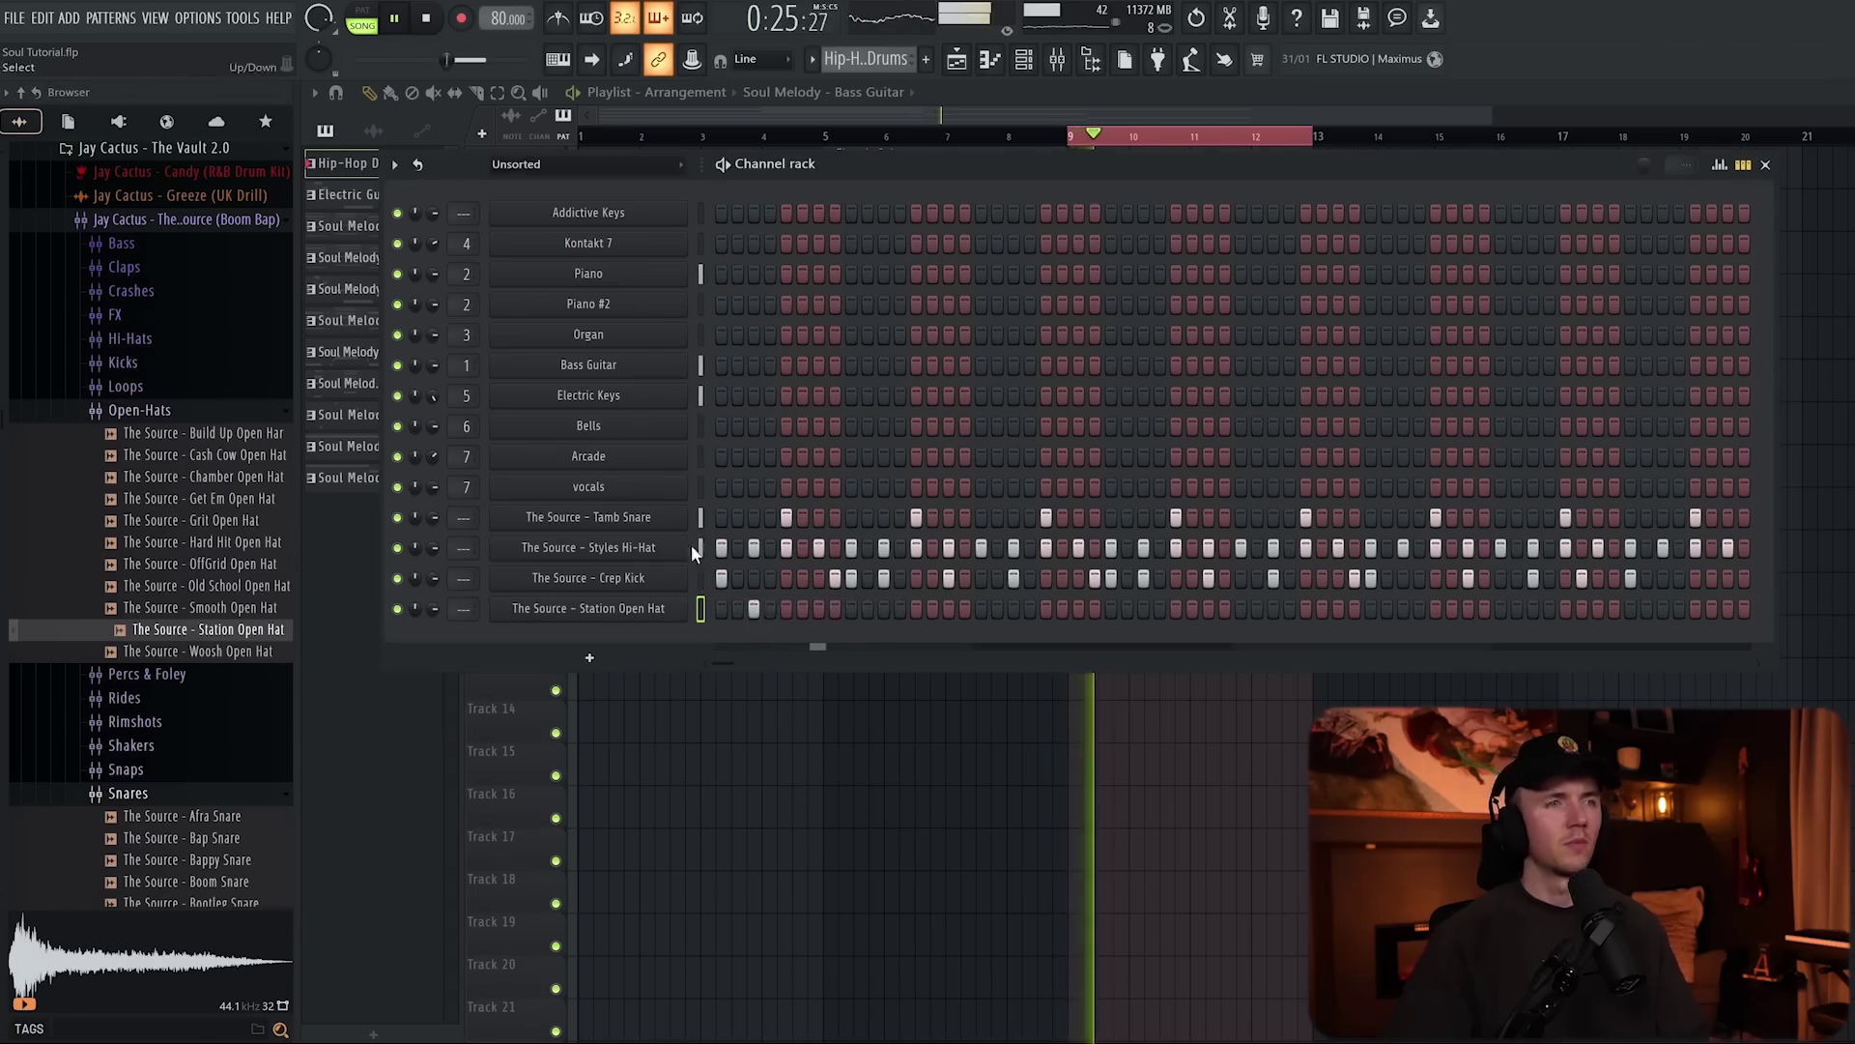
left_click(588, 547)
left_click(569, 249)
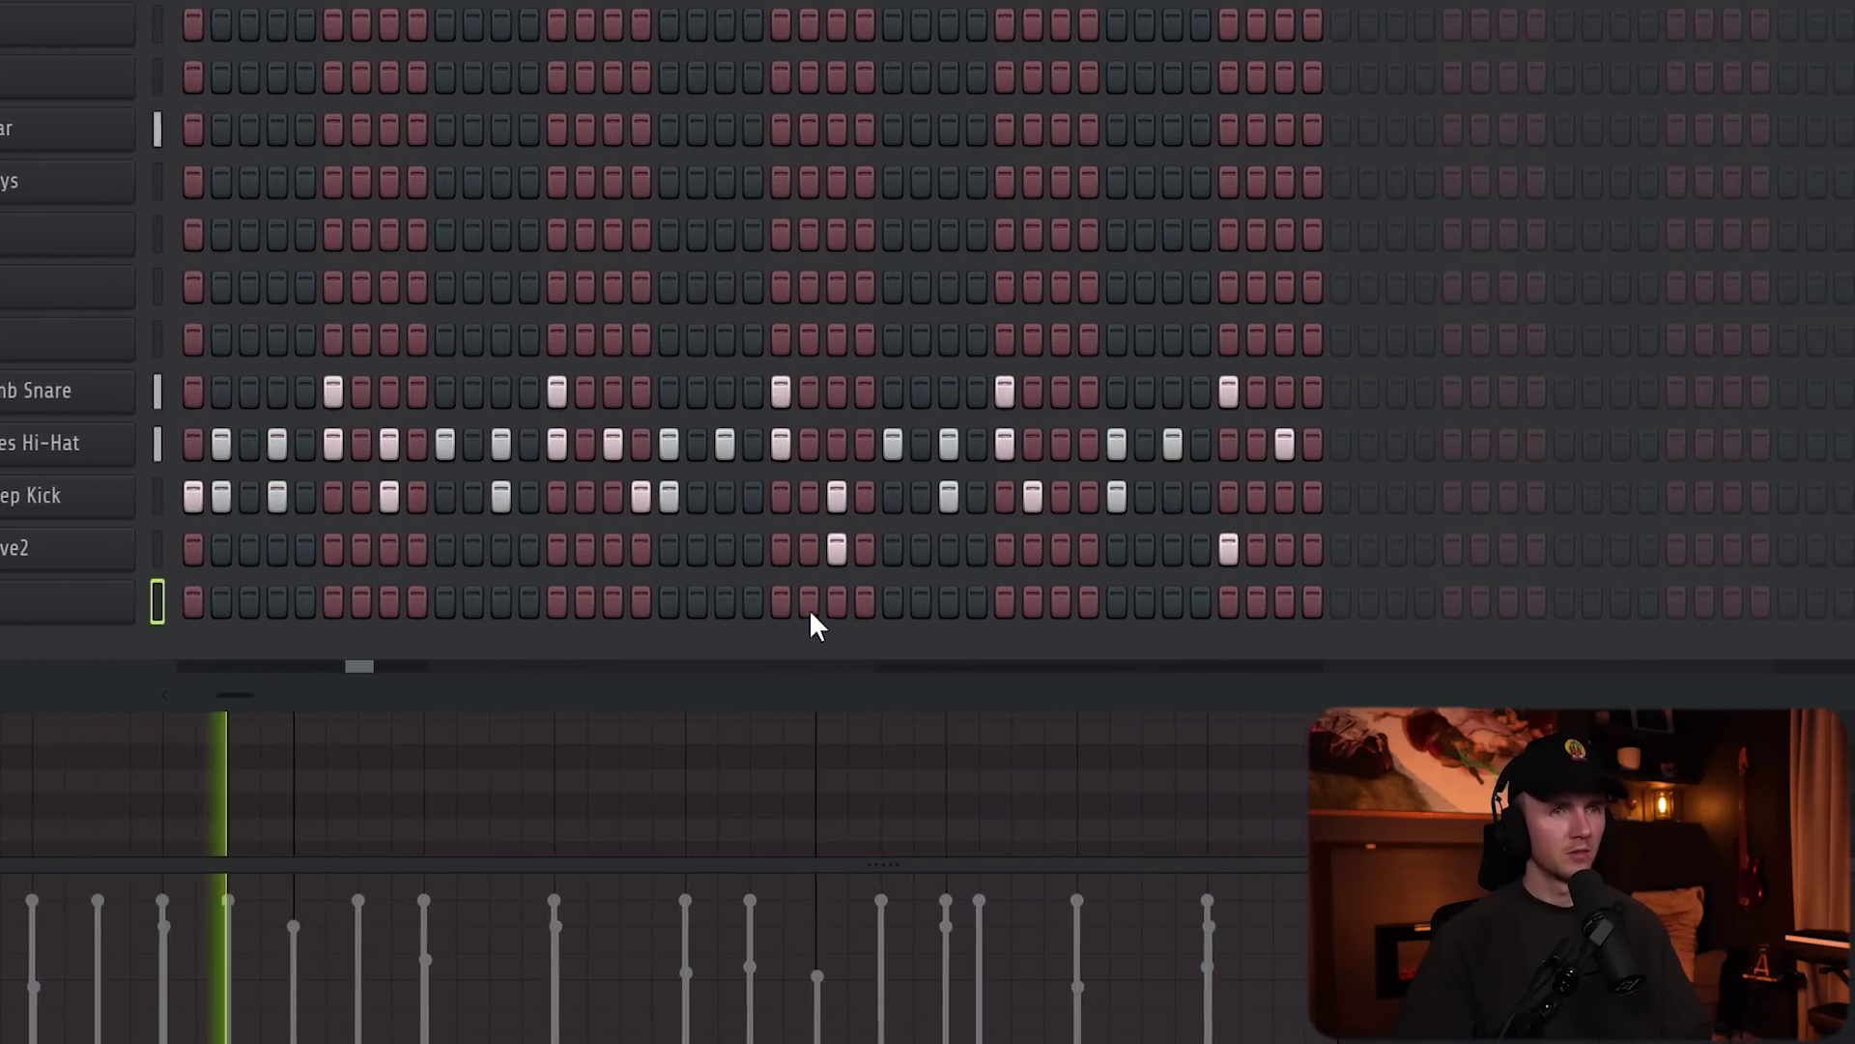
Step: Place hits on the last drum channel in line with the two hits of the channel directly above it
left_click(876, 600)
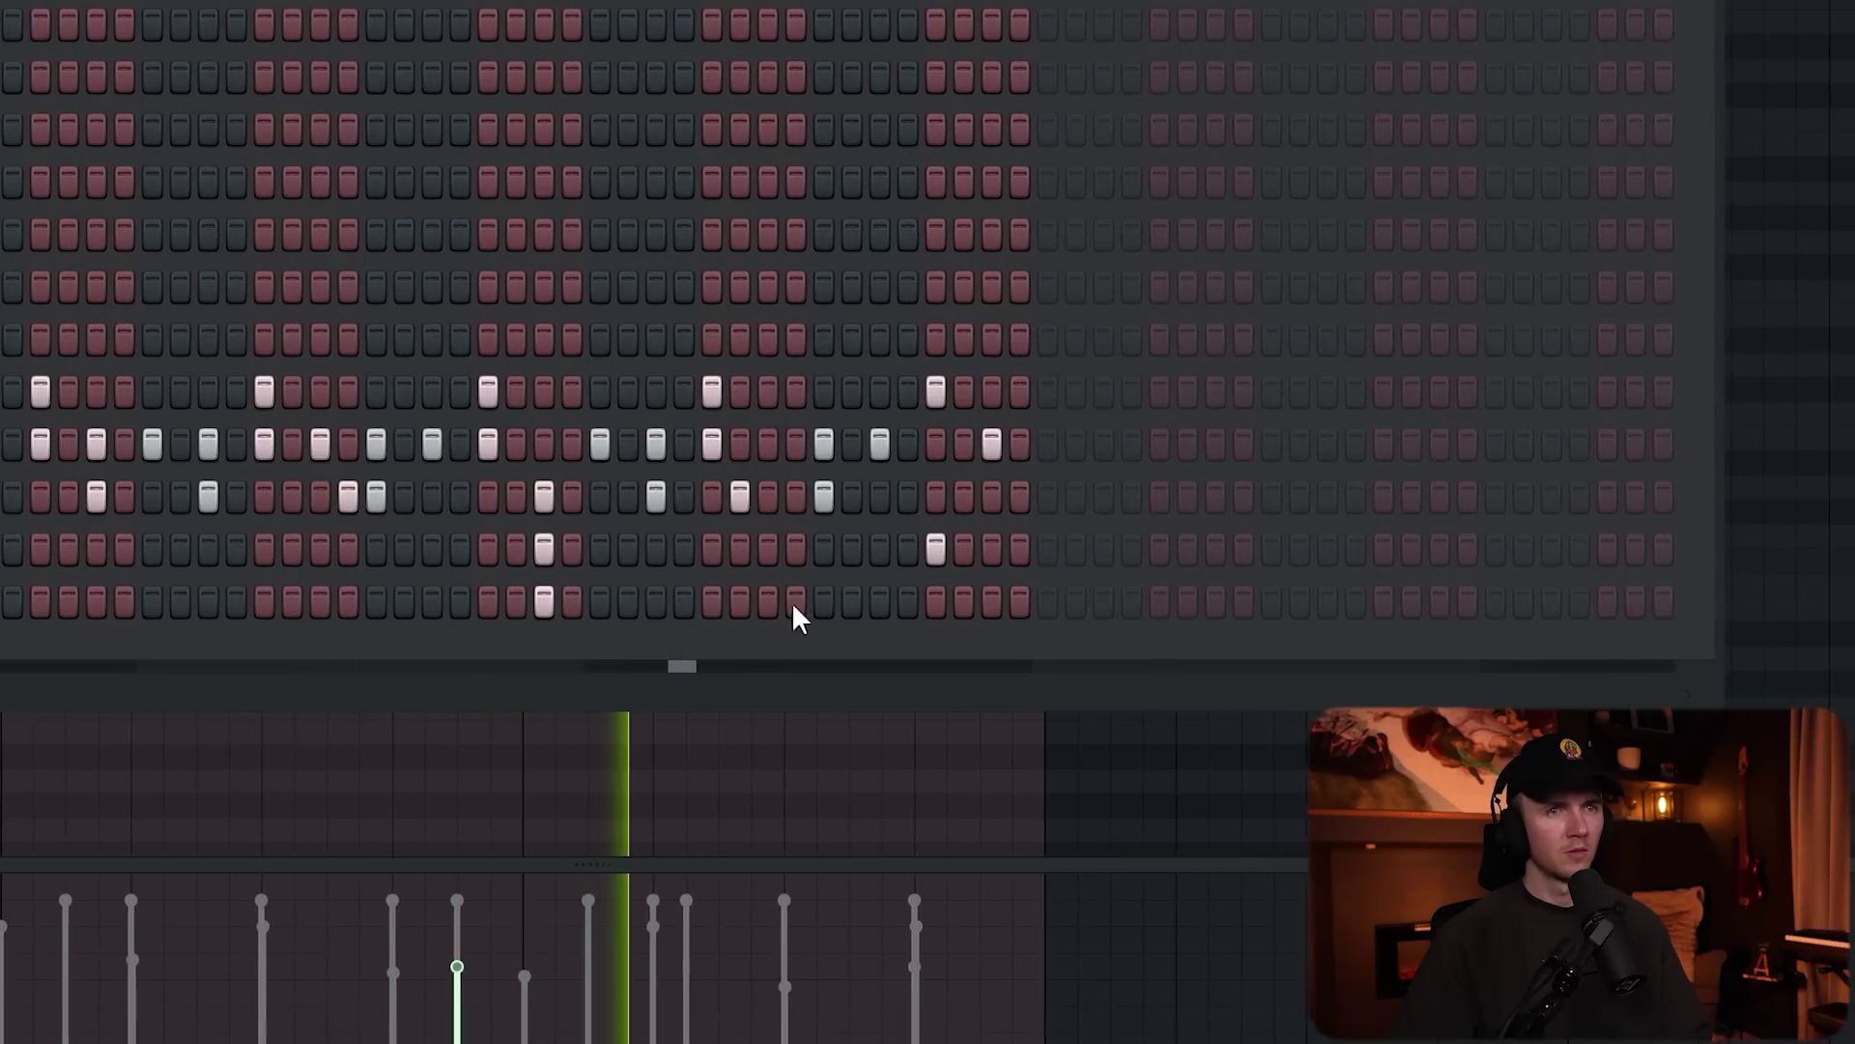
left_click(863, 602)
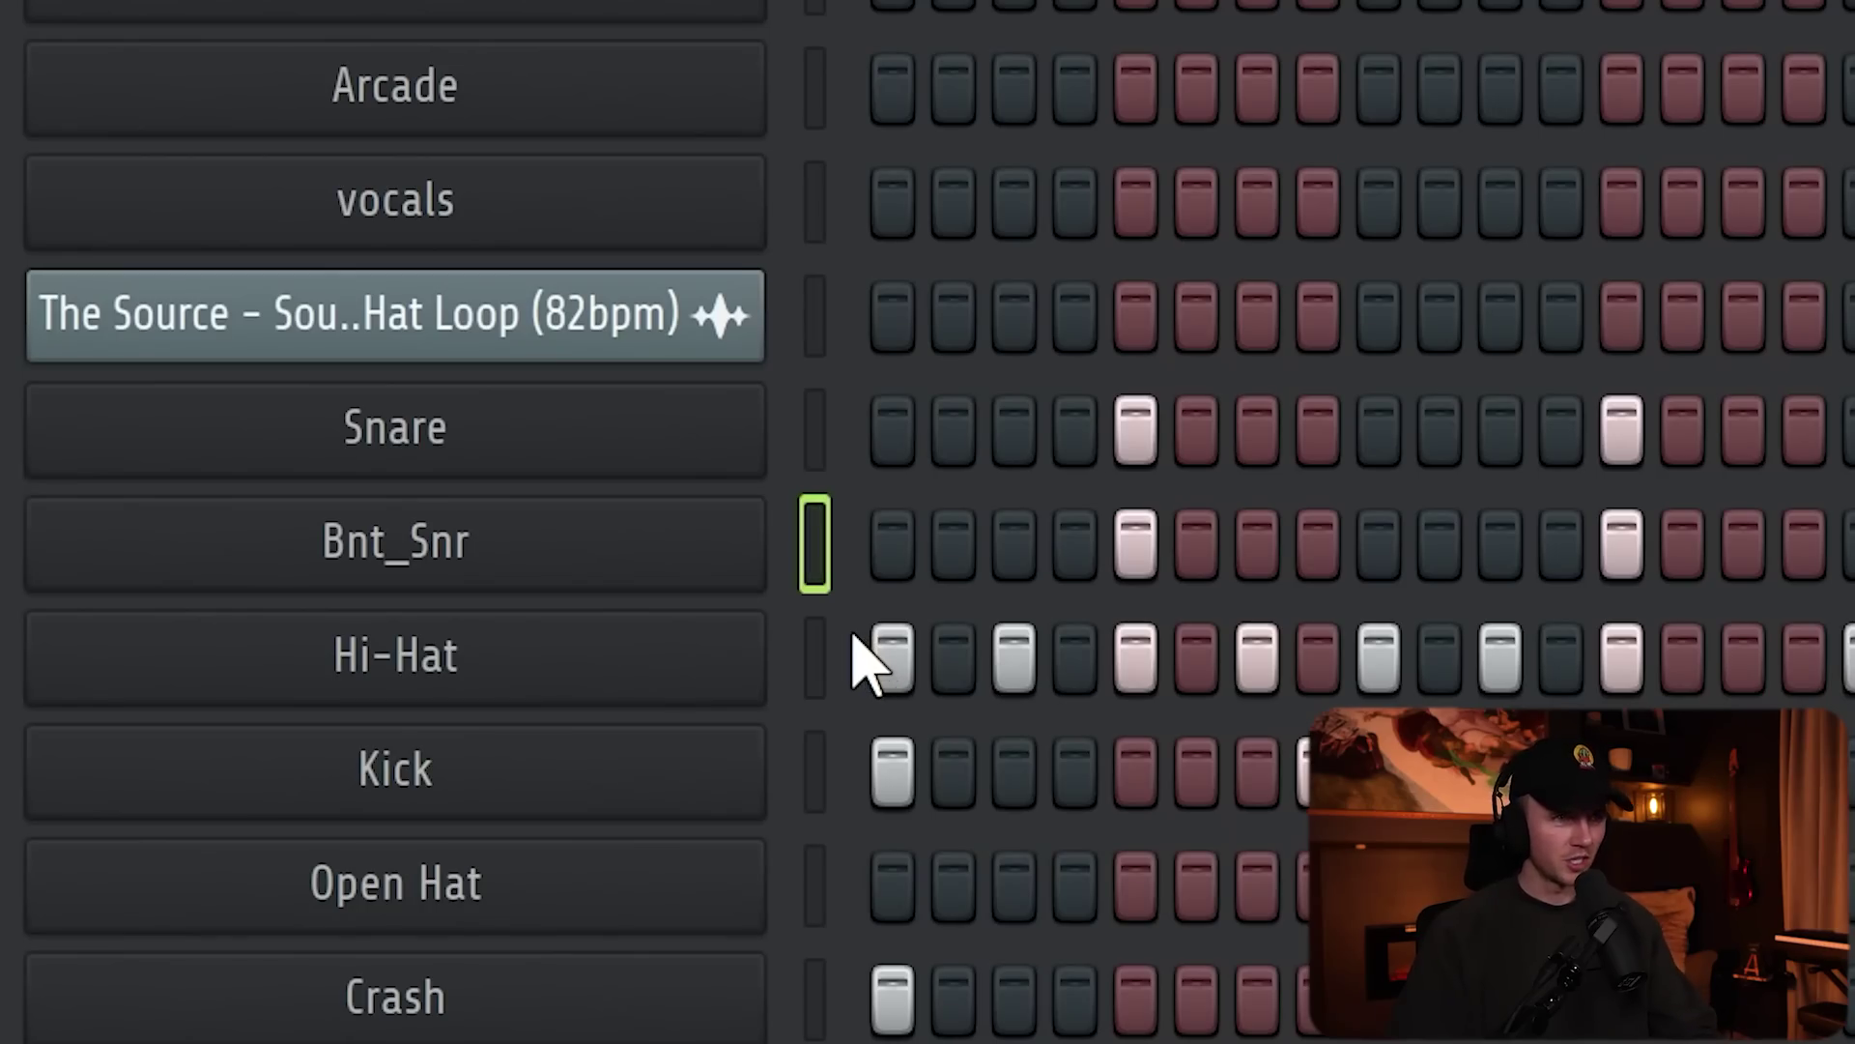
Step: Review the Pure Plate Reverb settings on the Drum Bus and close the plugin
left_click(749, 450)
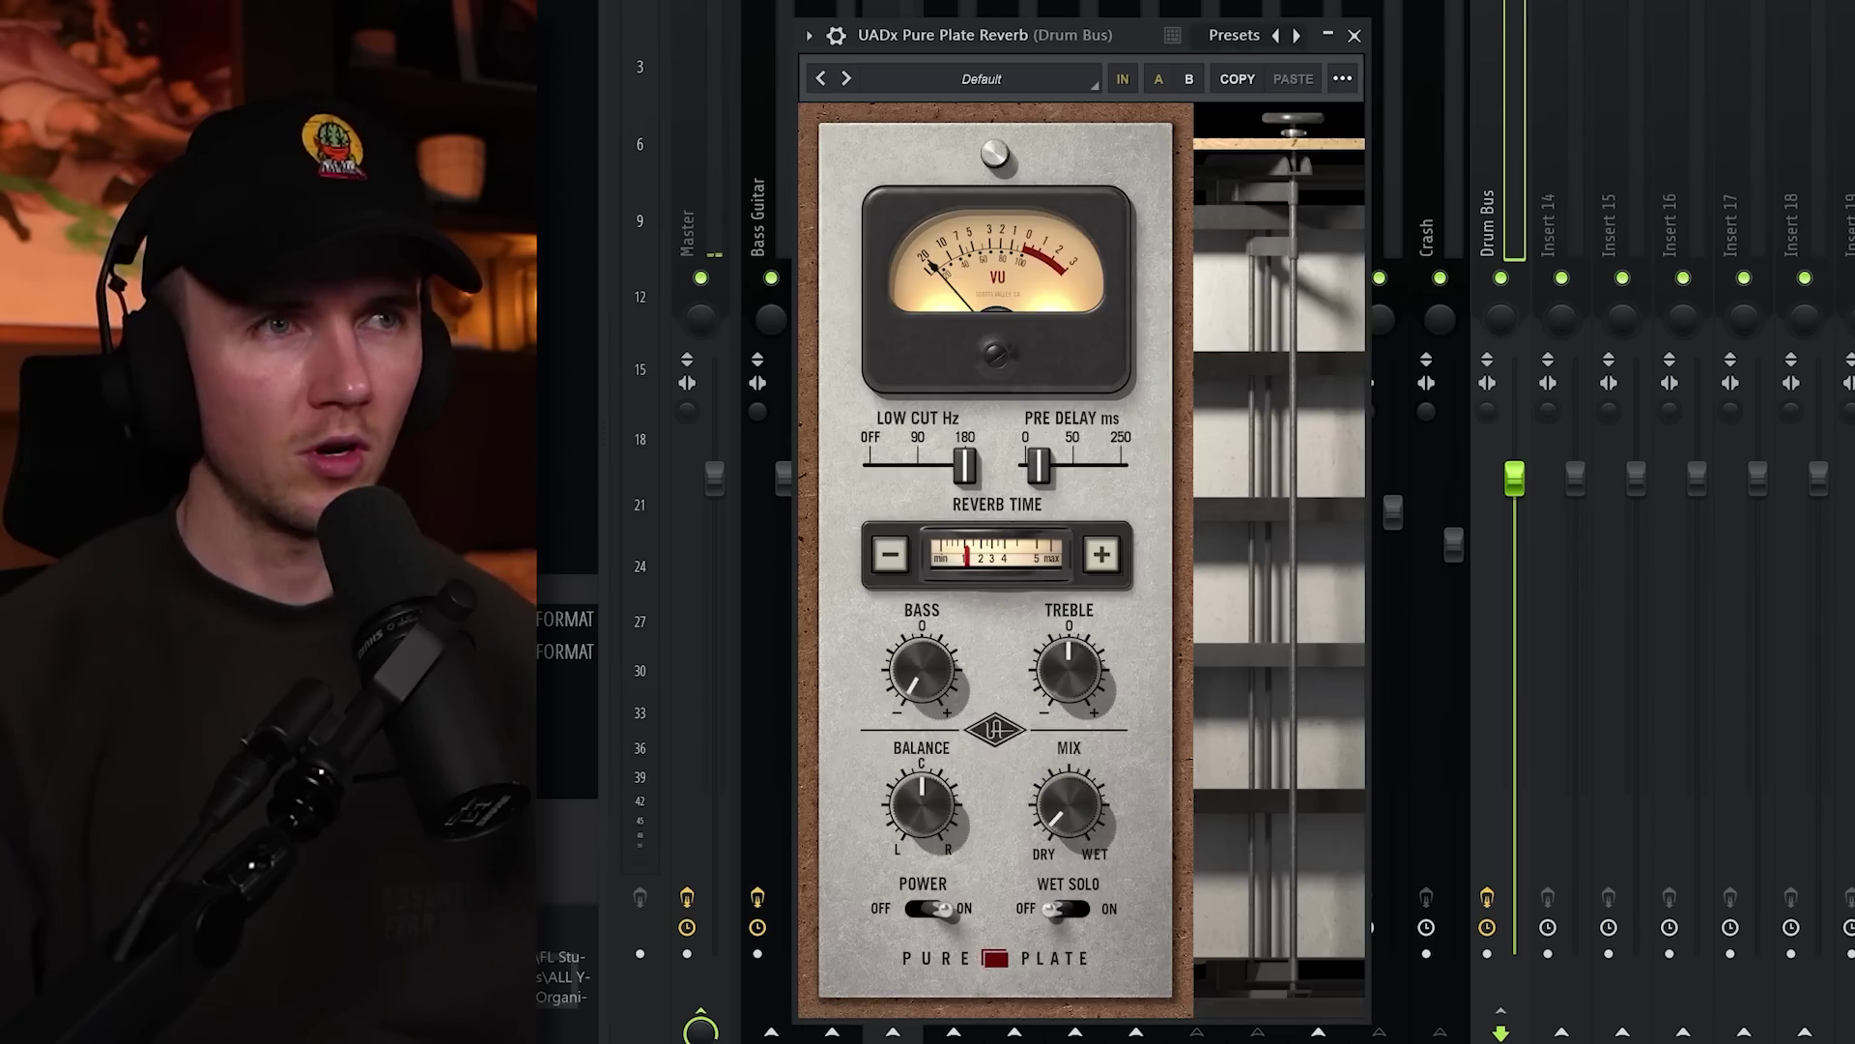
left_click(1354, 37)
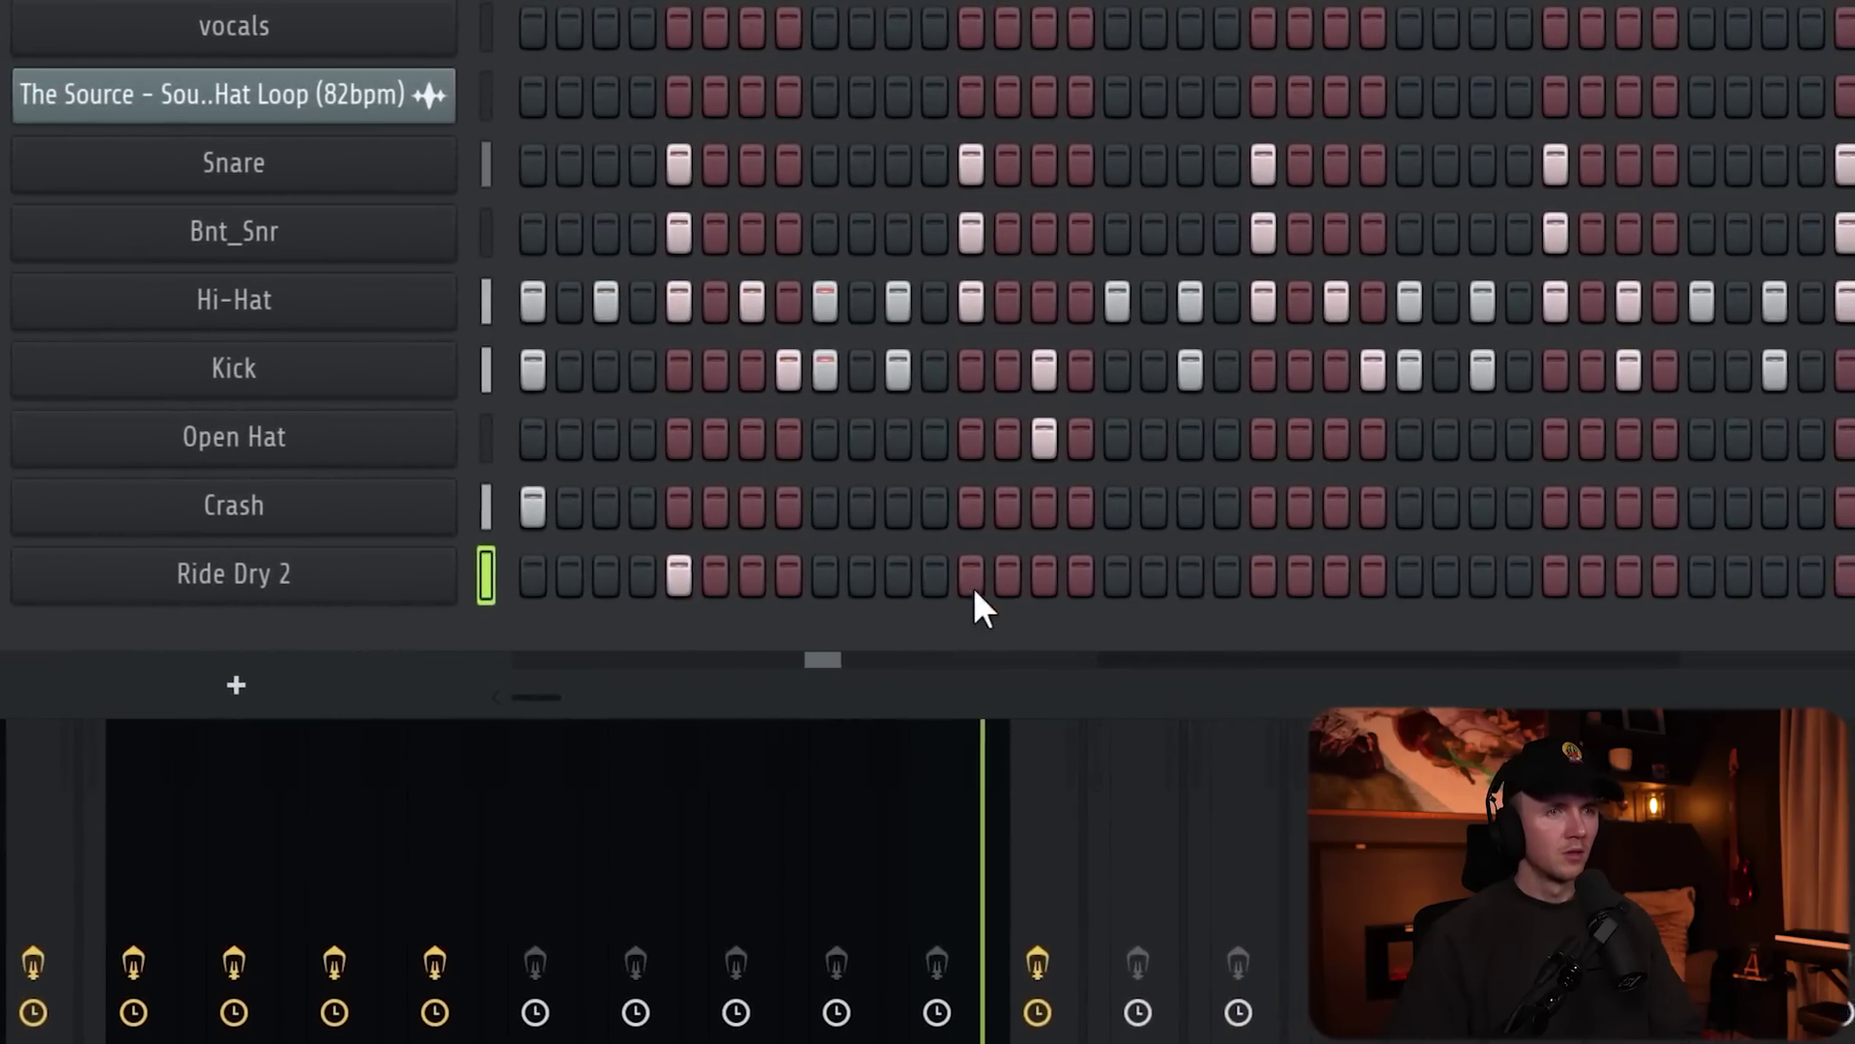
Step: Continue the Ride Dry 2 pattern with a hit in line with each following snare hit across the bars
left_click(976, 576)
left_click(1267, 576)
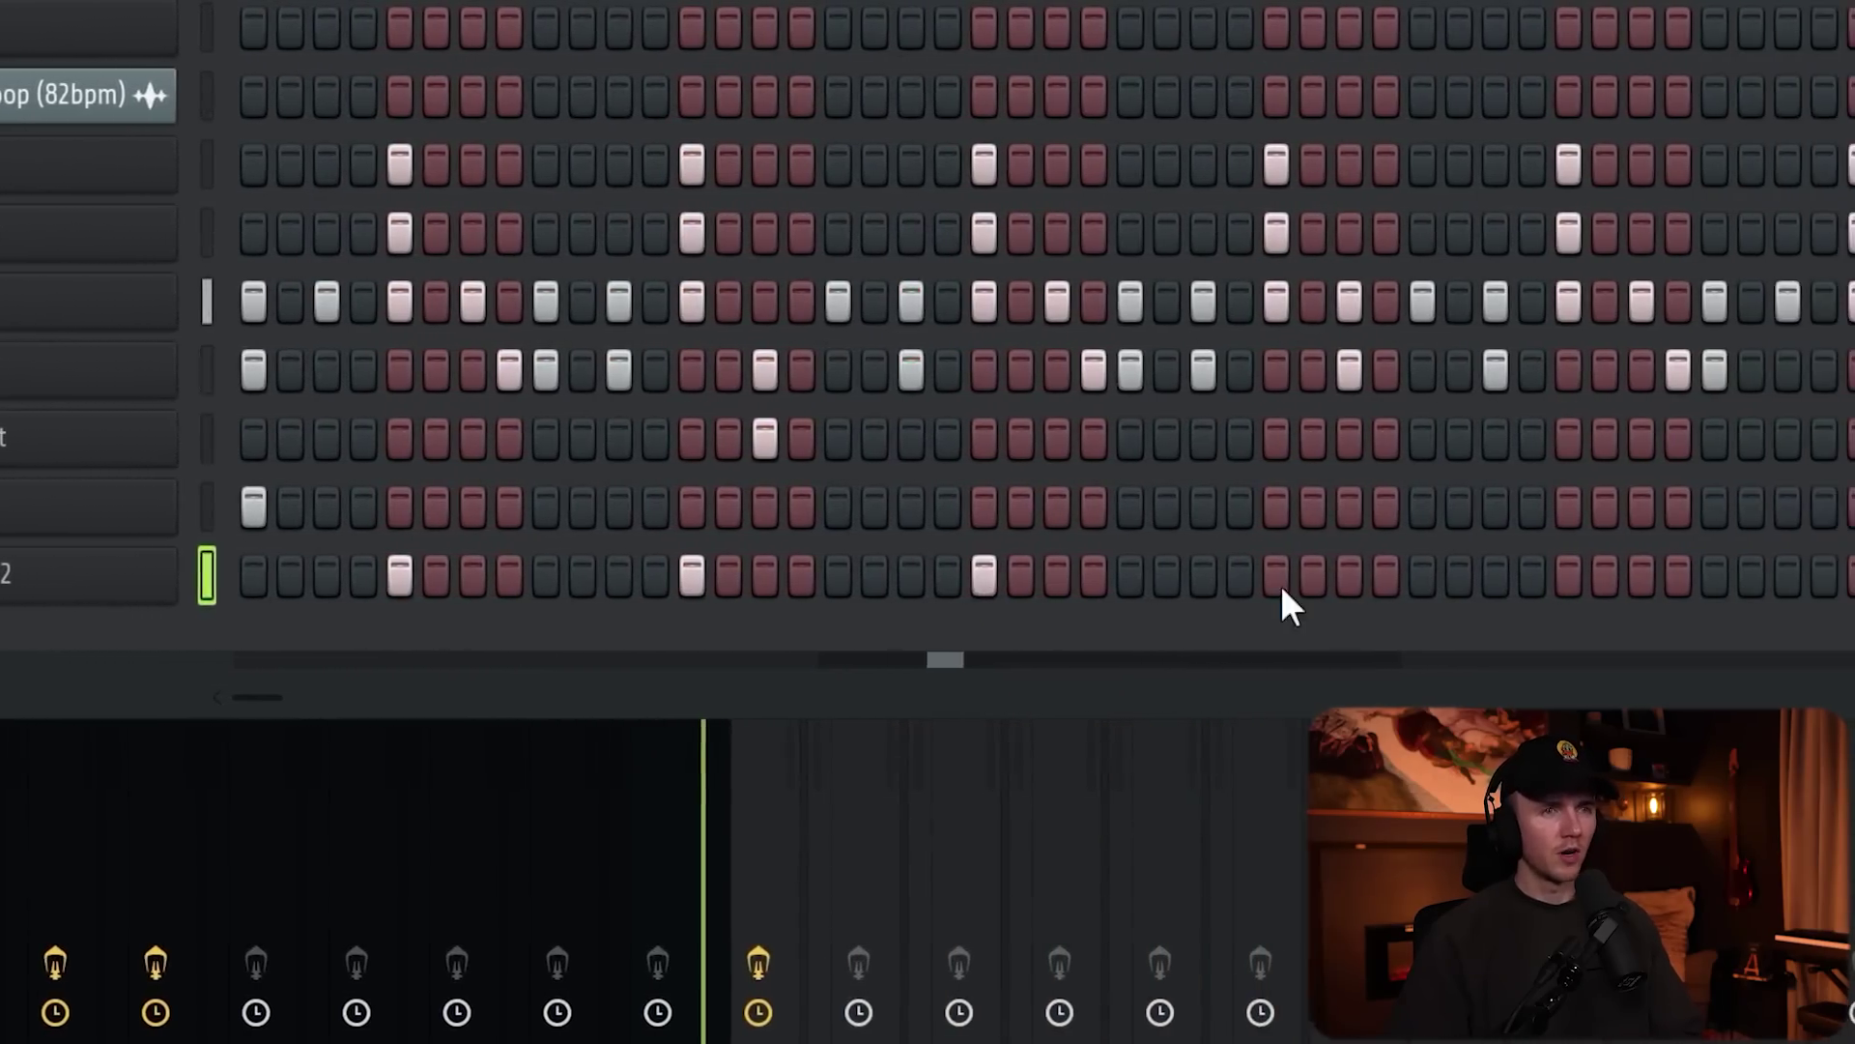
left_click(1282, 578)
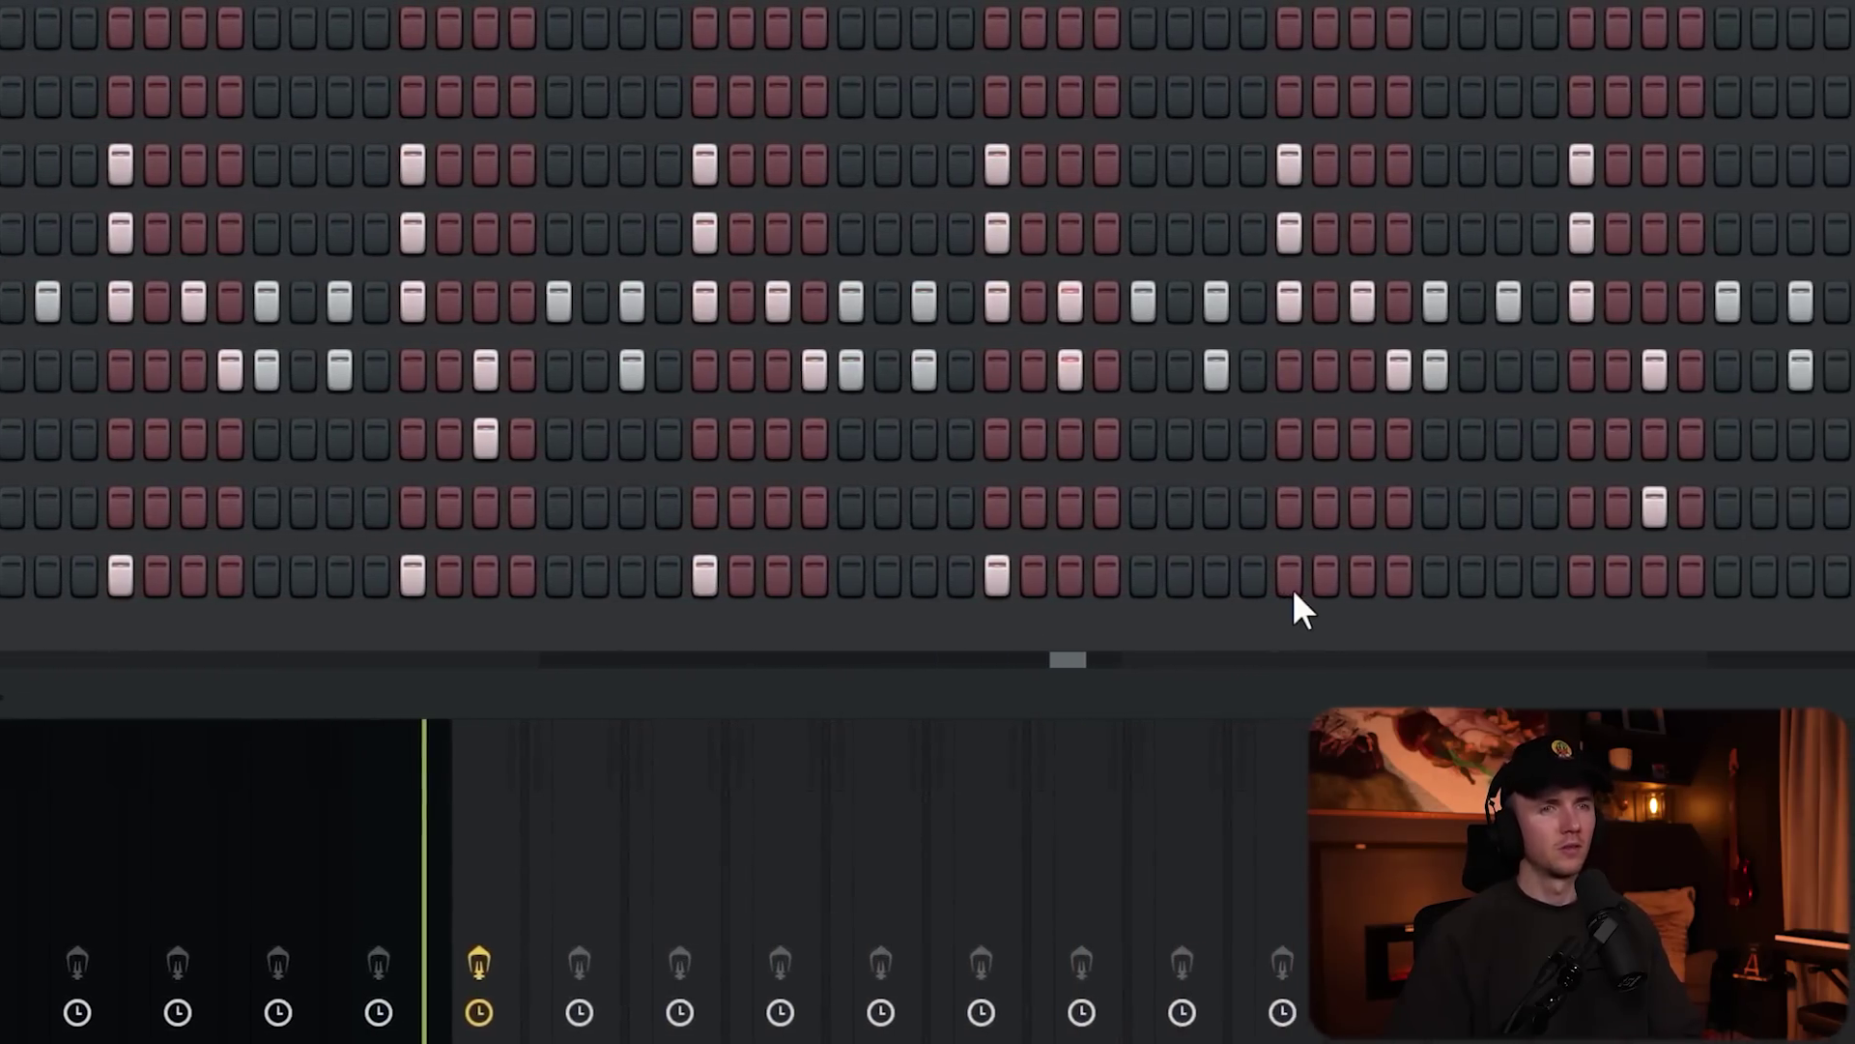
left_click(1294, 578)
left_click(1589, 578)
left_click(1809, 578)
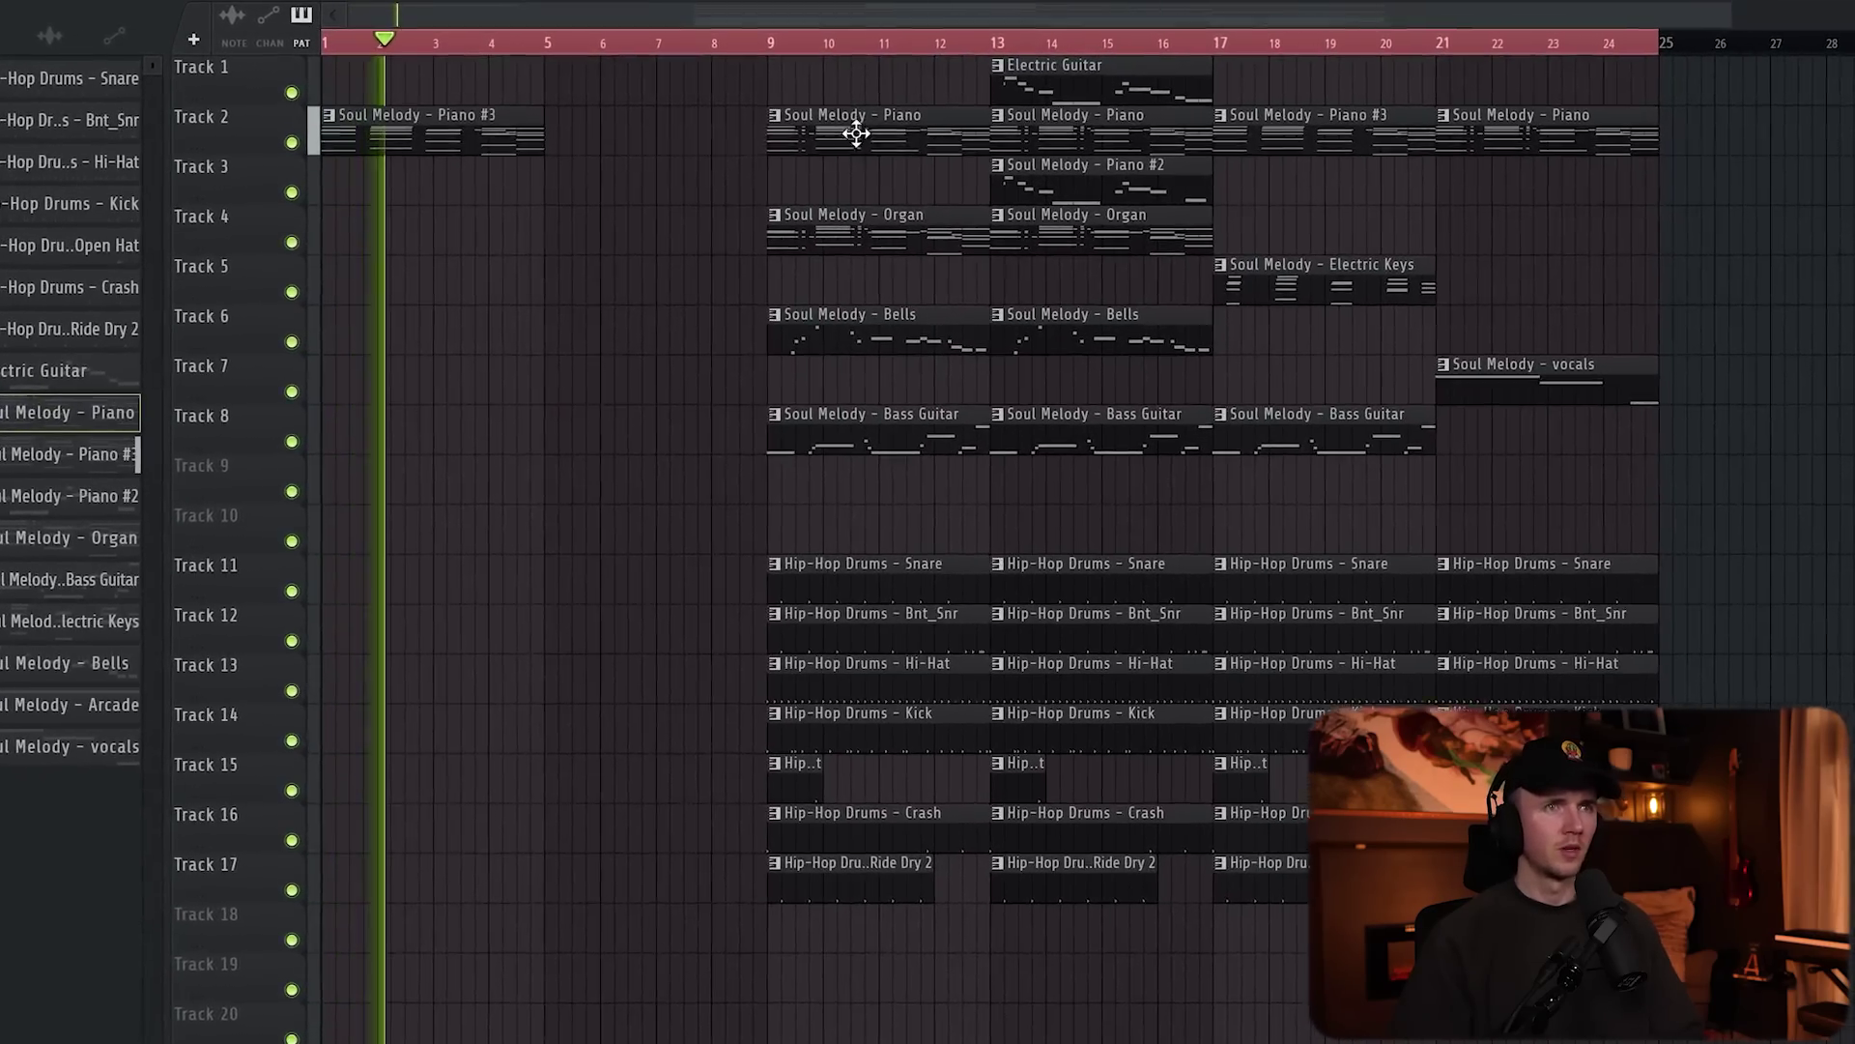
Step: Extend the intro with the Soul Melody Piano clip at bar 5 on Track 2, and delete the long Crash clip before bar 9
left_click(628, 113)
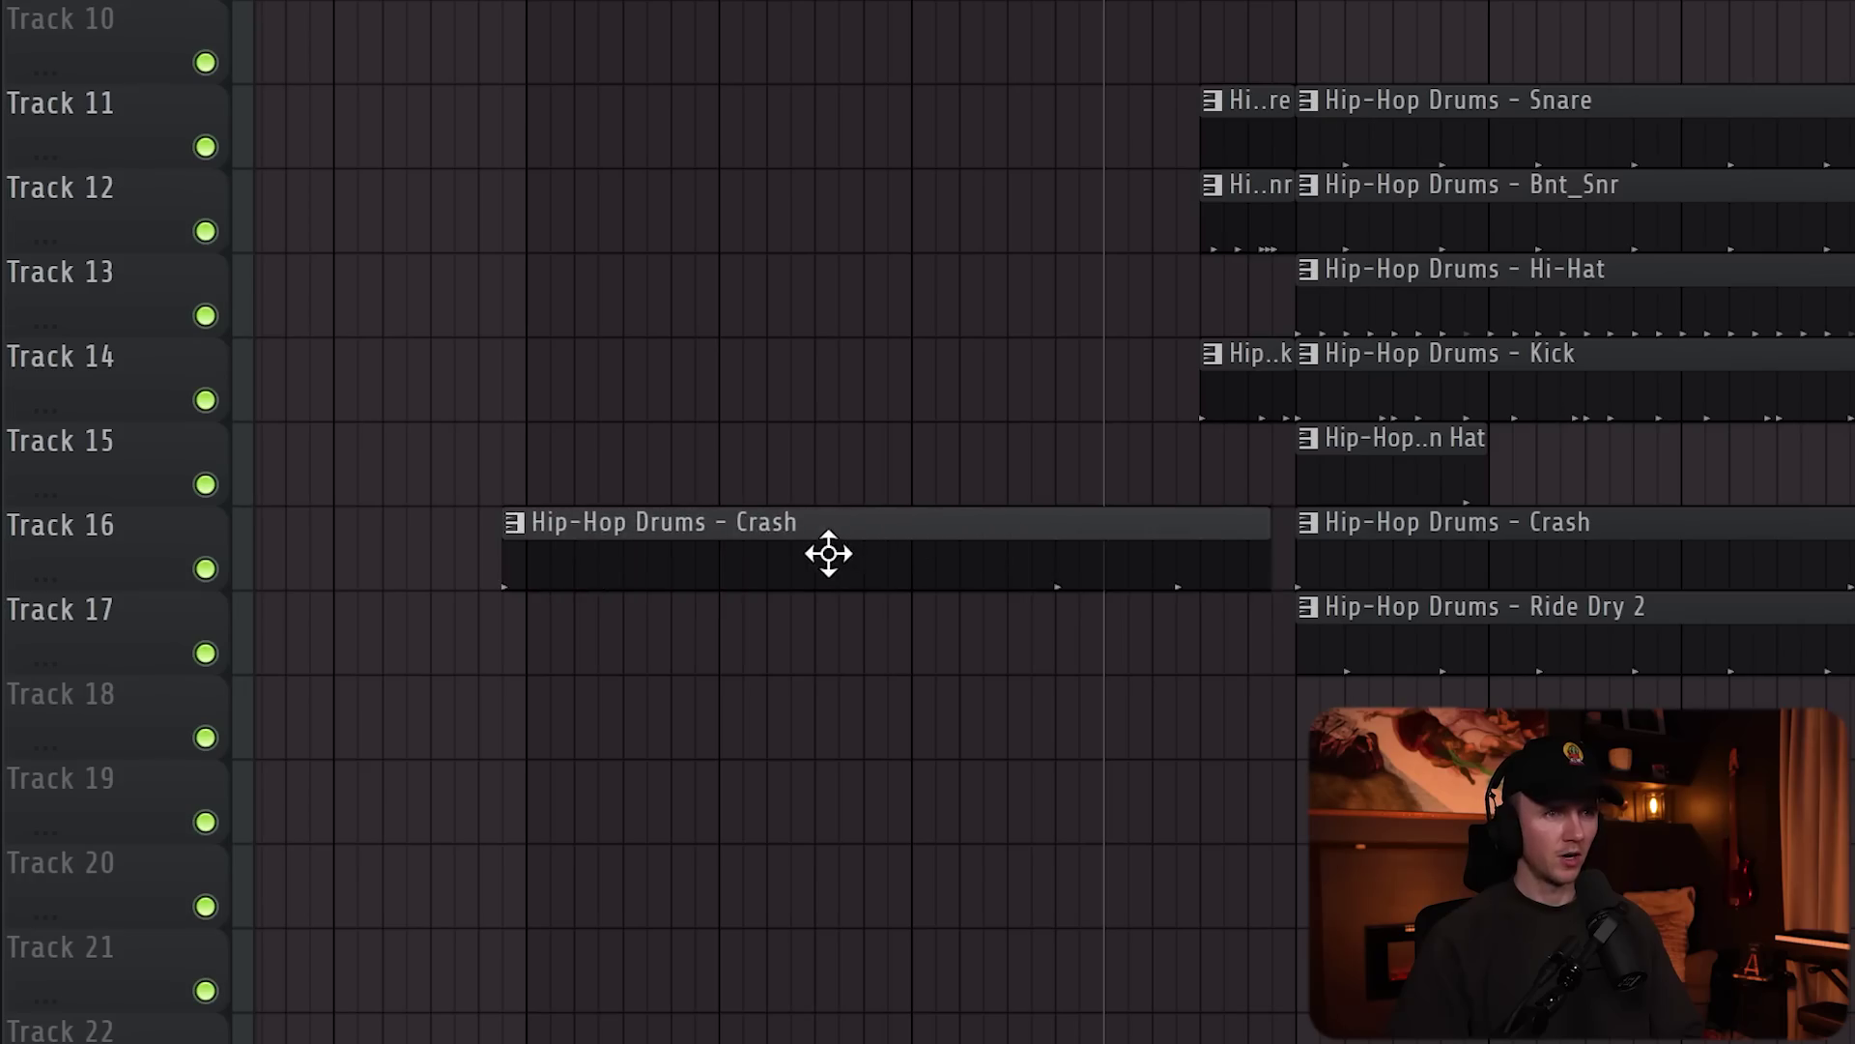
right_click(828, 553)
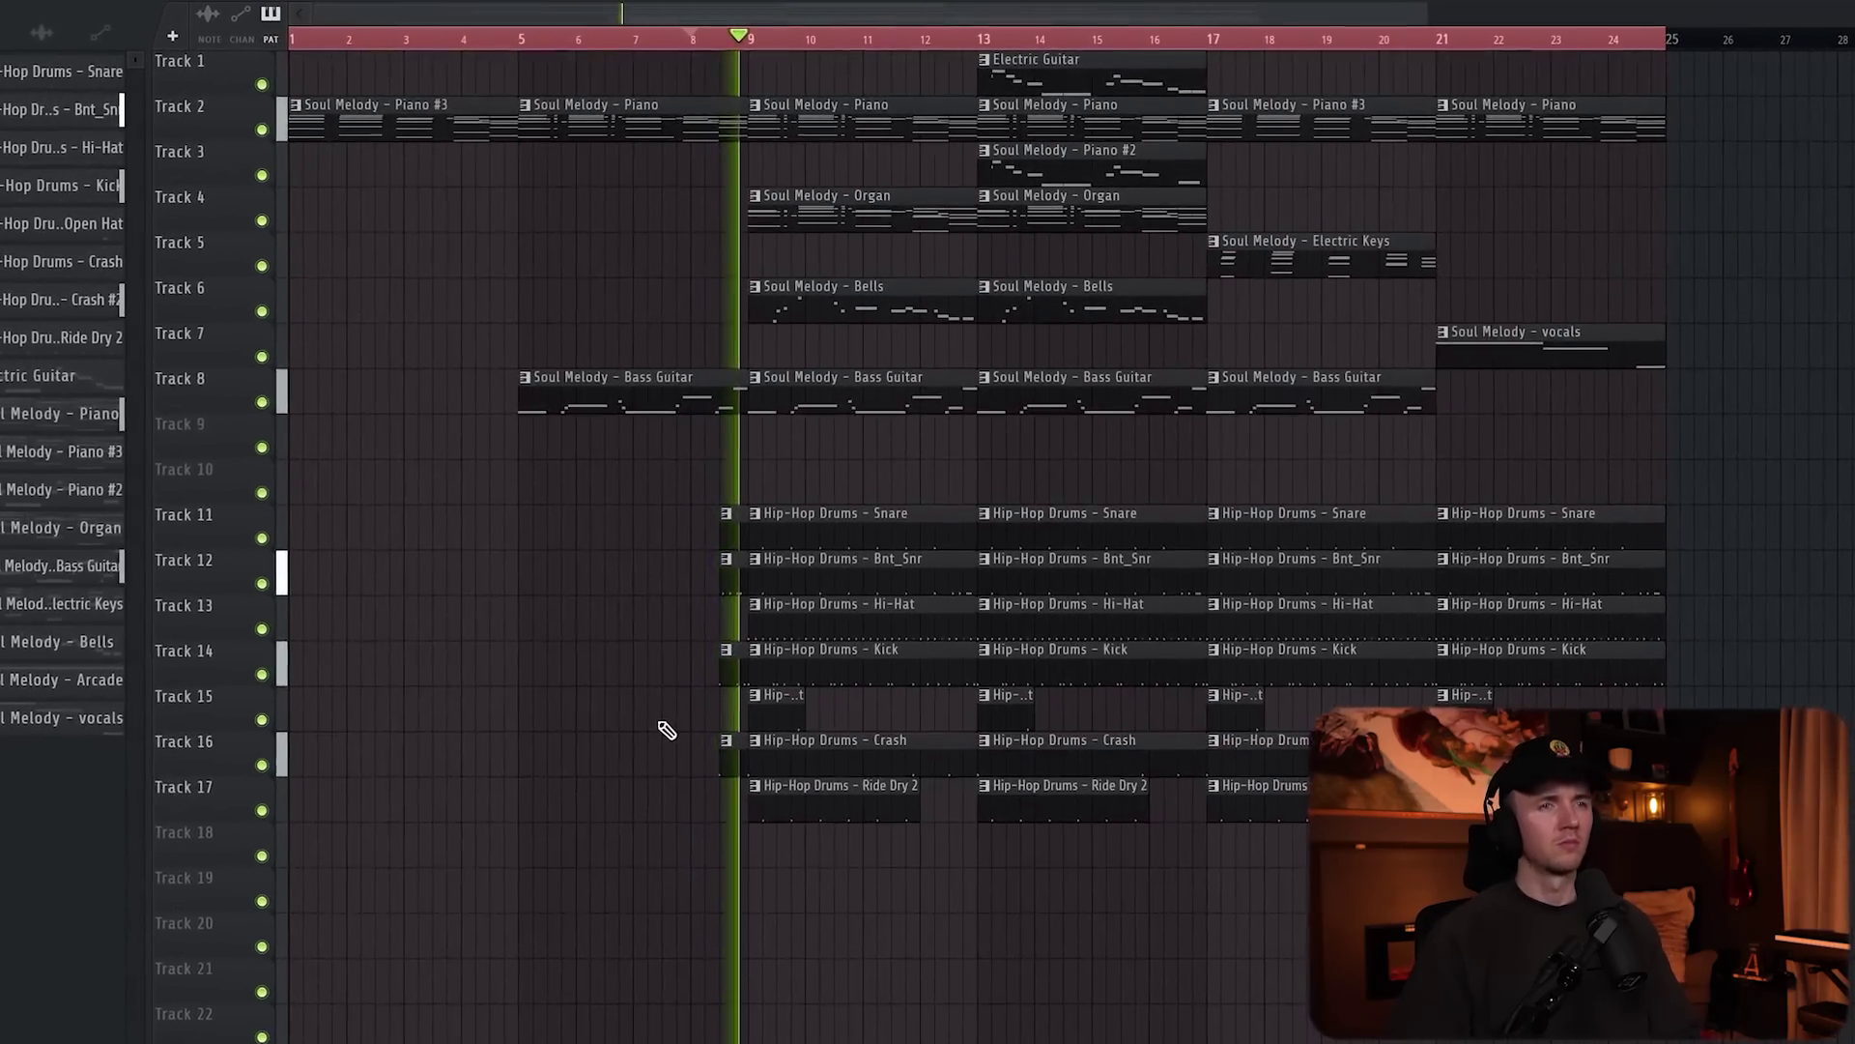
Step: Remove the Ride Dry 2 clip at bar 9 on Track 17 and lengthen the one at bar 13 to bar 17
scroll(666, 730, "down", 1)
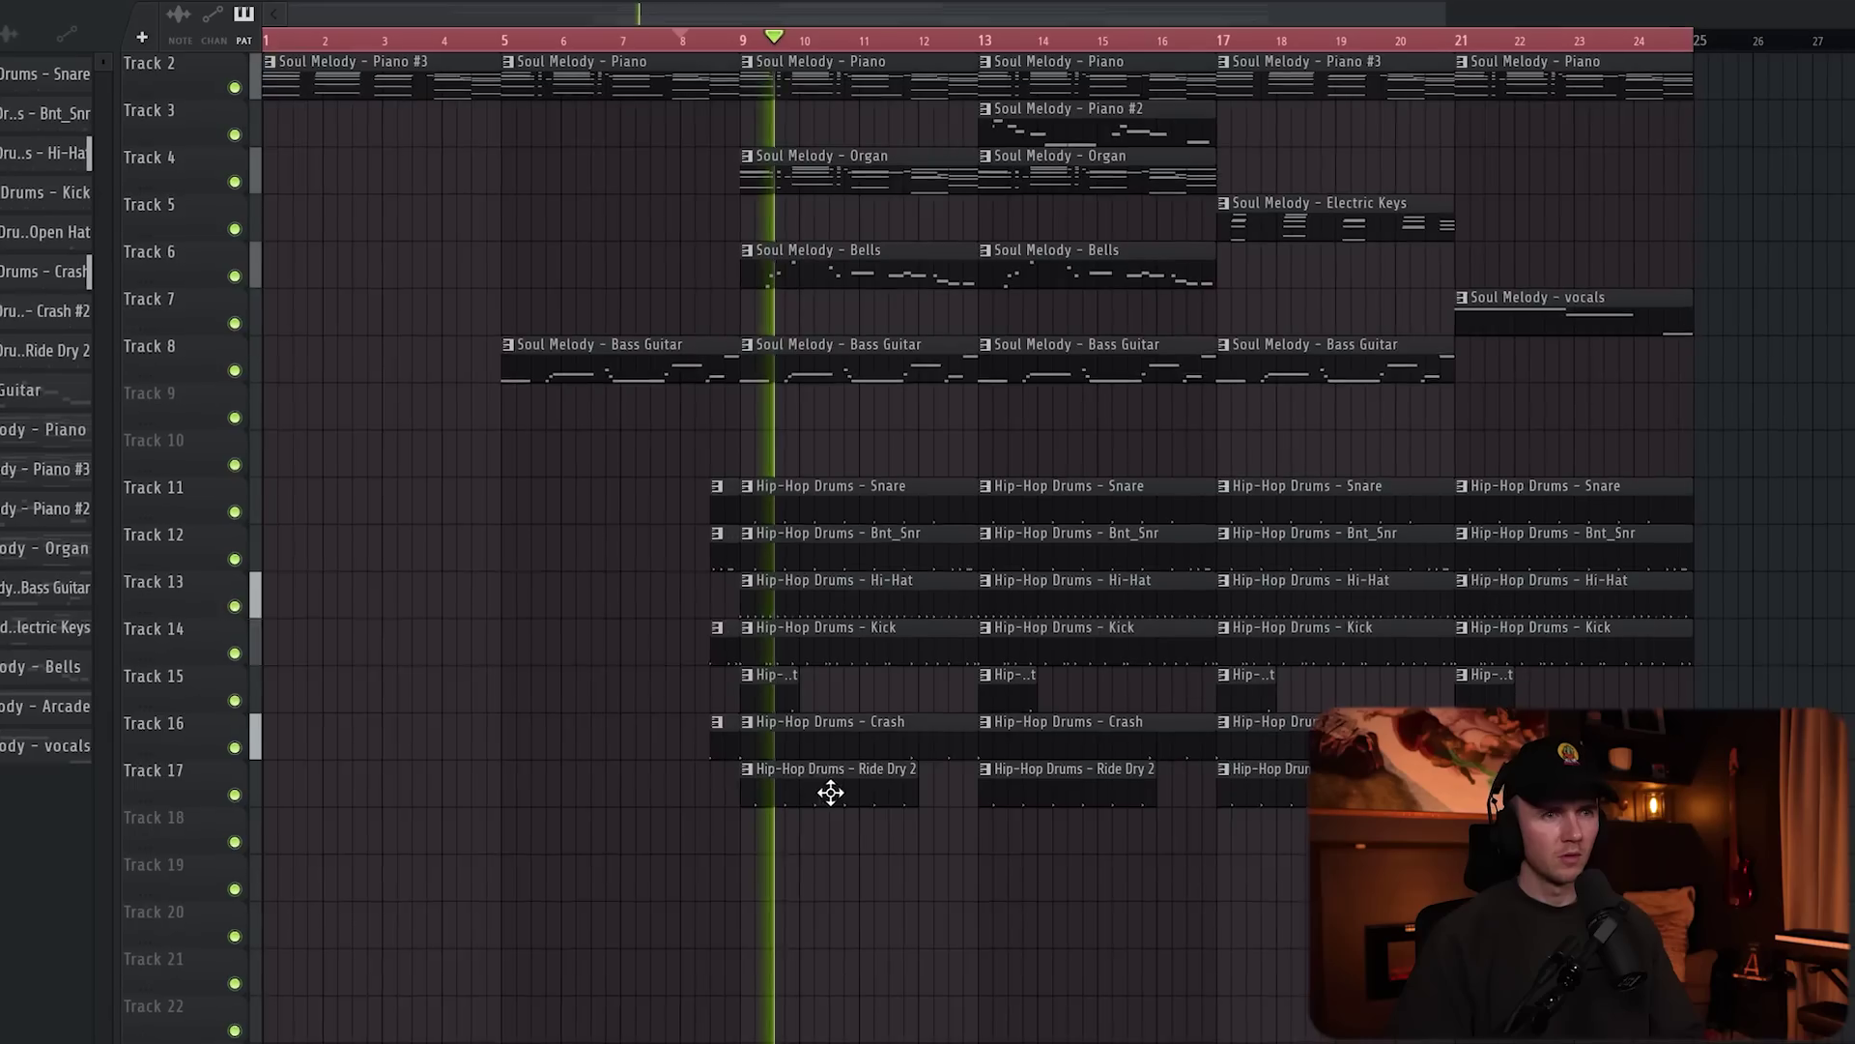
right_click(833, 781)
scroll(888, 874, "up", 1)
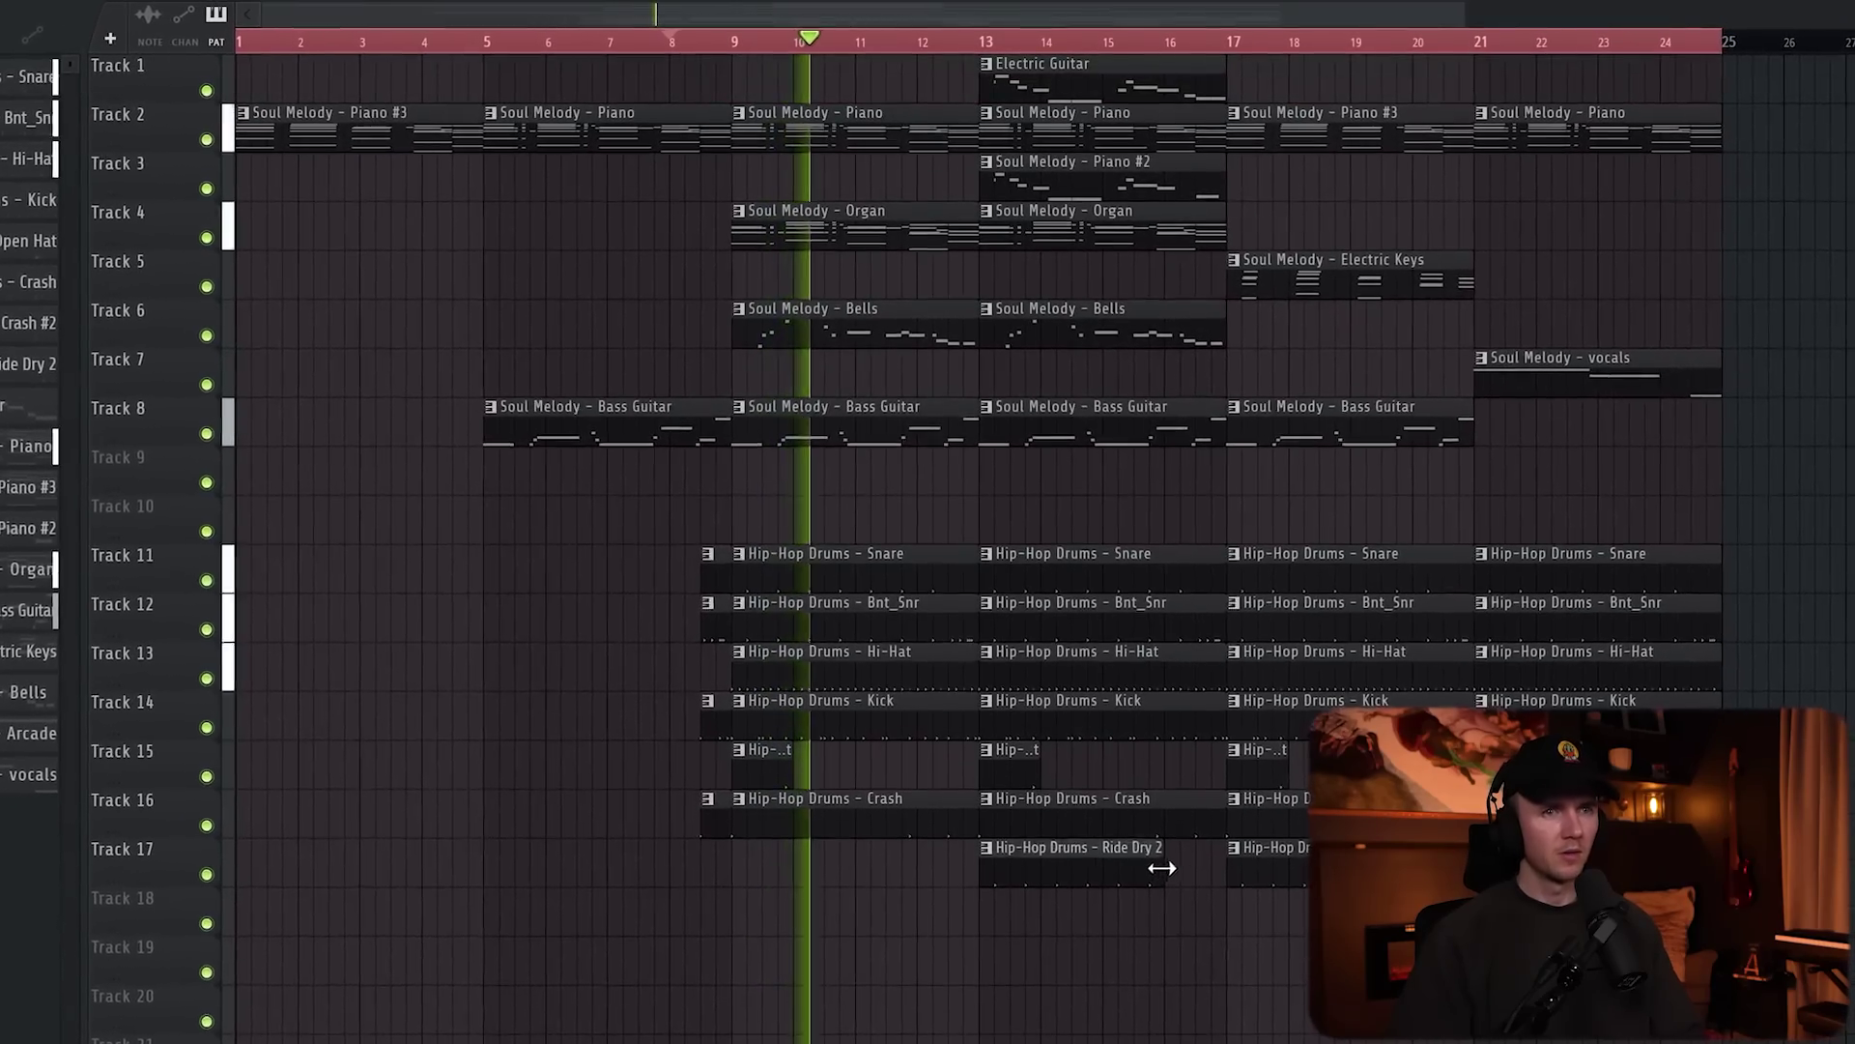
scroll(1087, 1017, "down", 2)
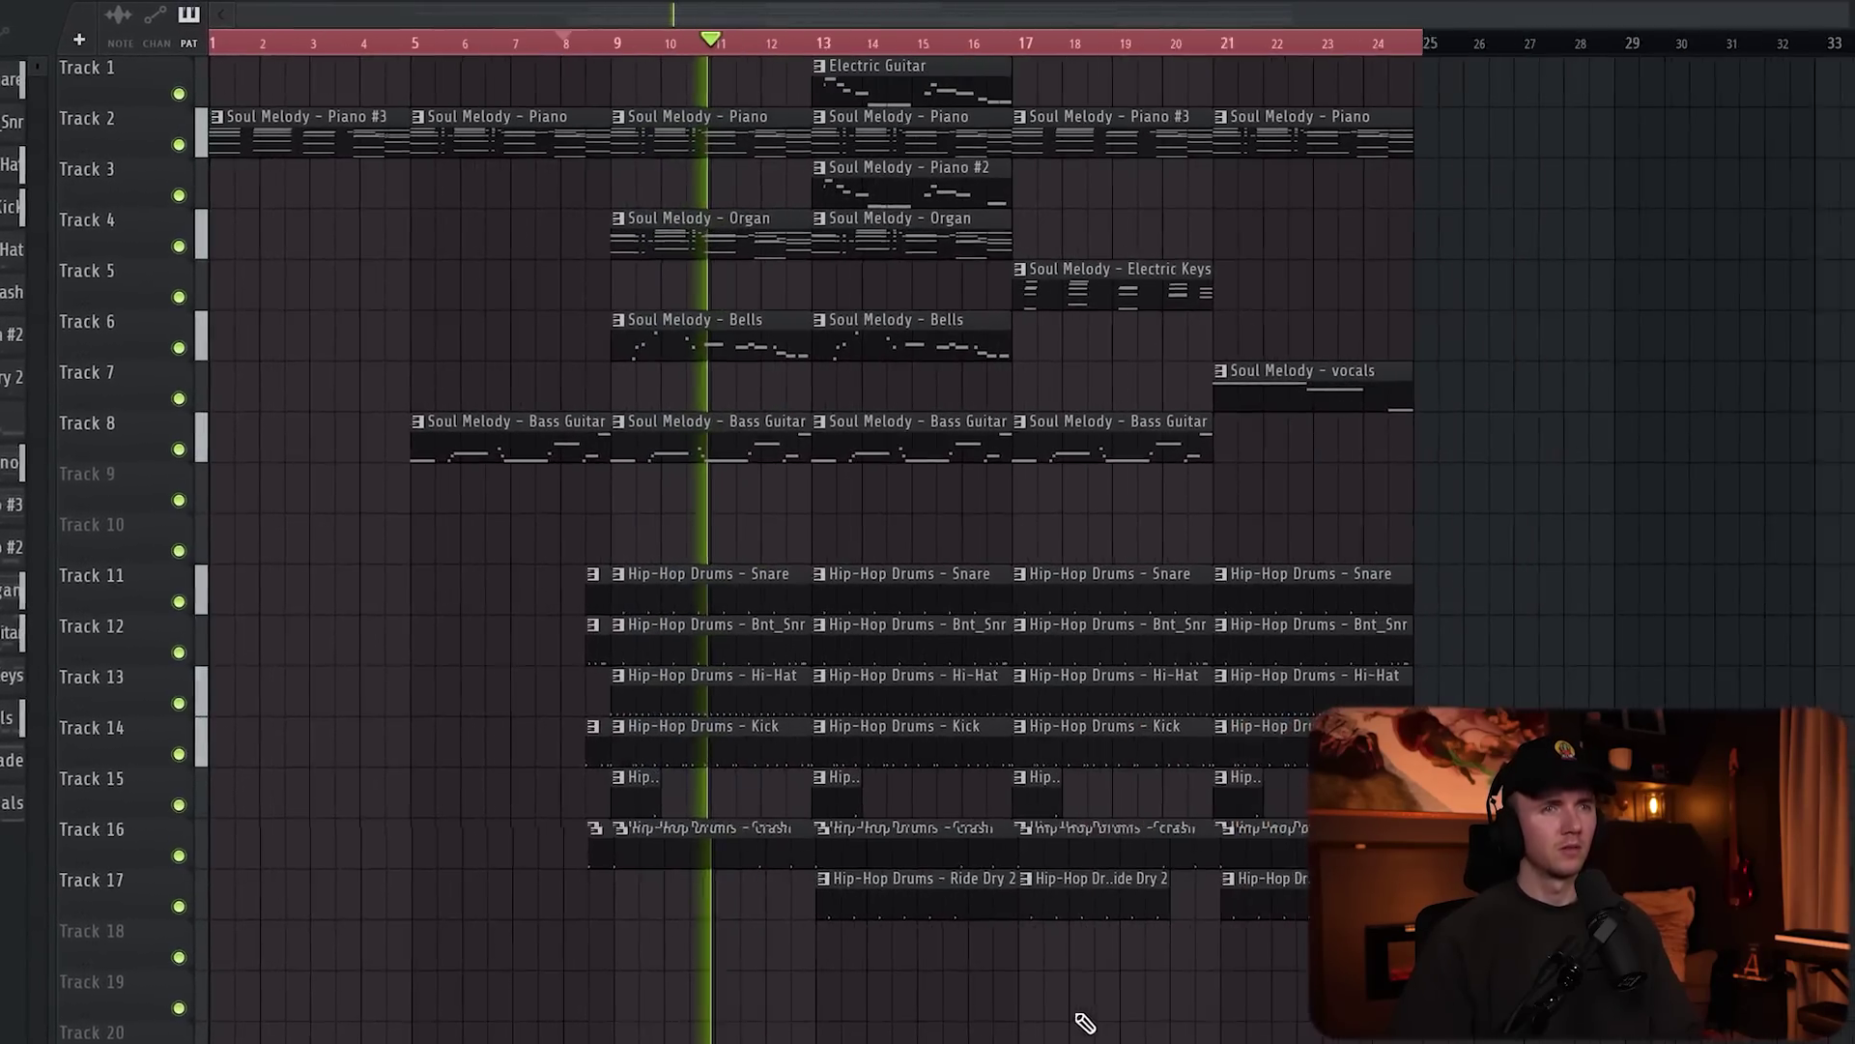
scroll(752, 991, "up", 3)
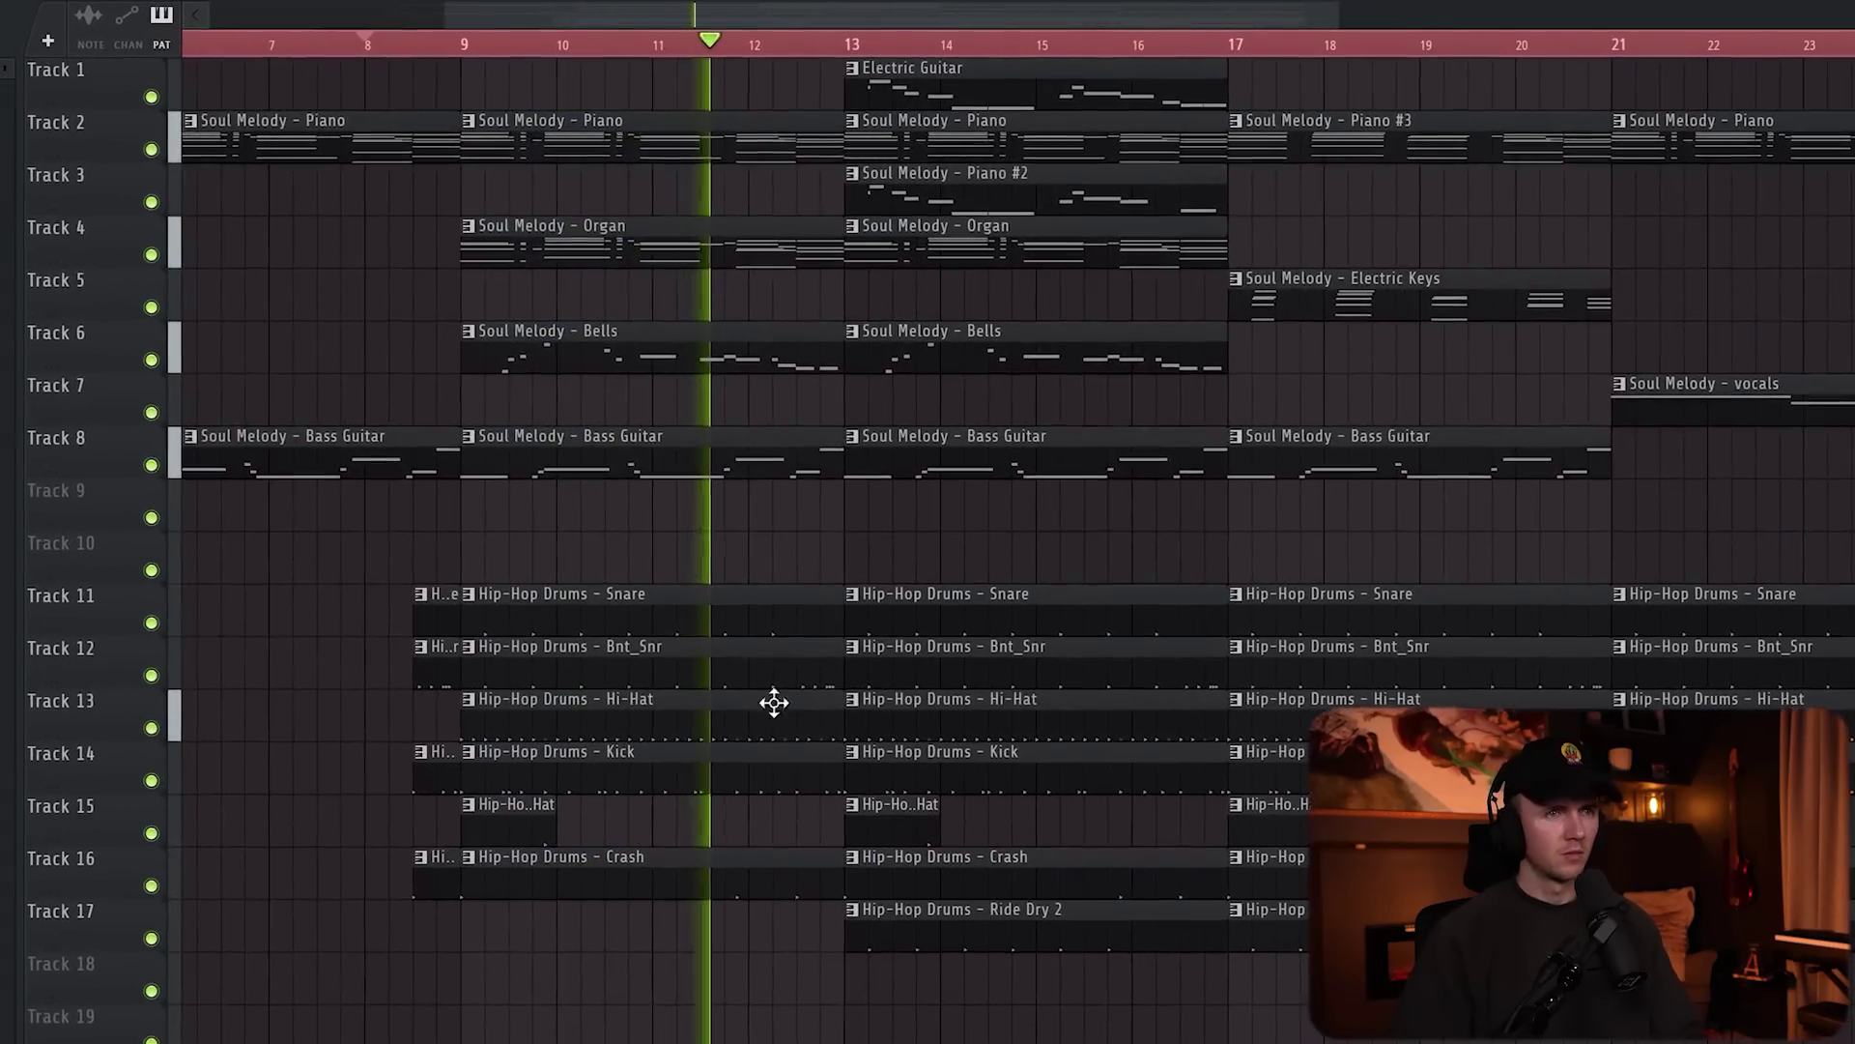
Step: Add repeated short Snare and Bnt_Snr fills in bar 20, and cut a bass and drum break at the start of bar 17
scroll(776, 684, "up", 2)
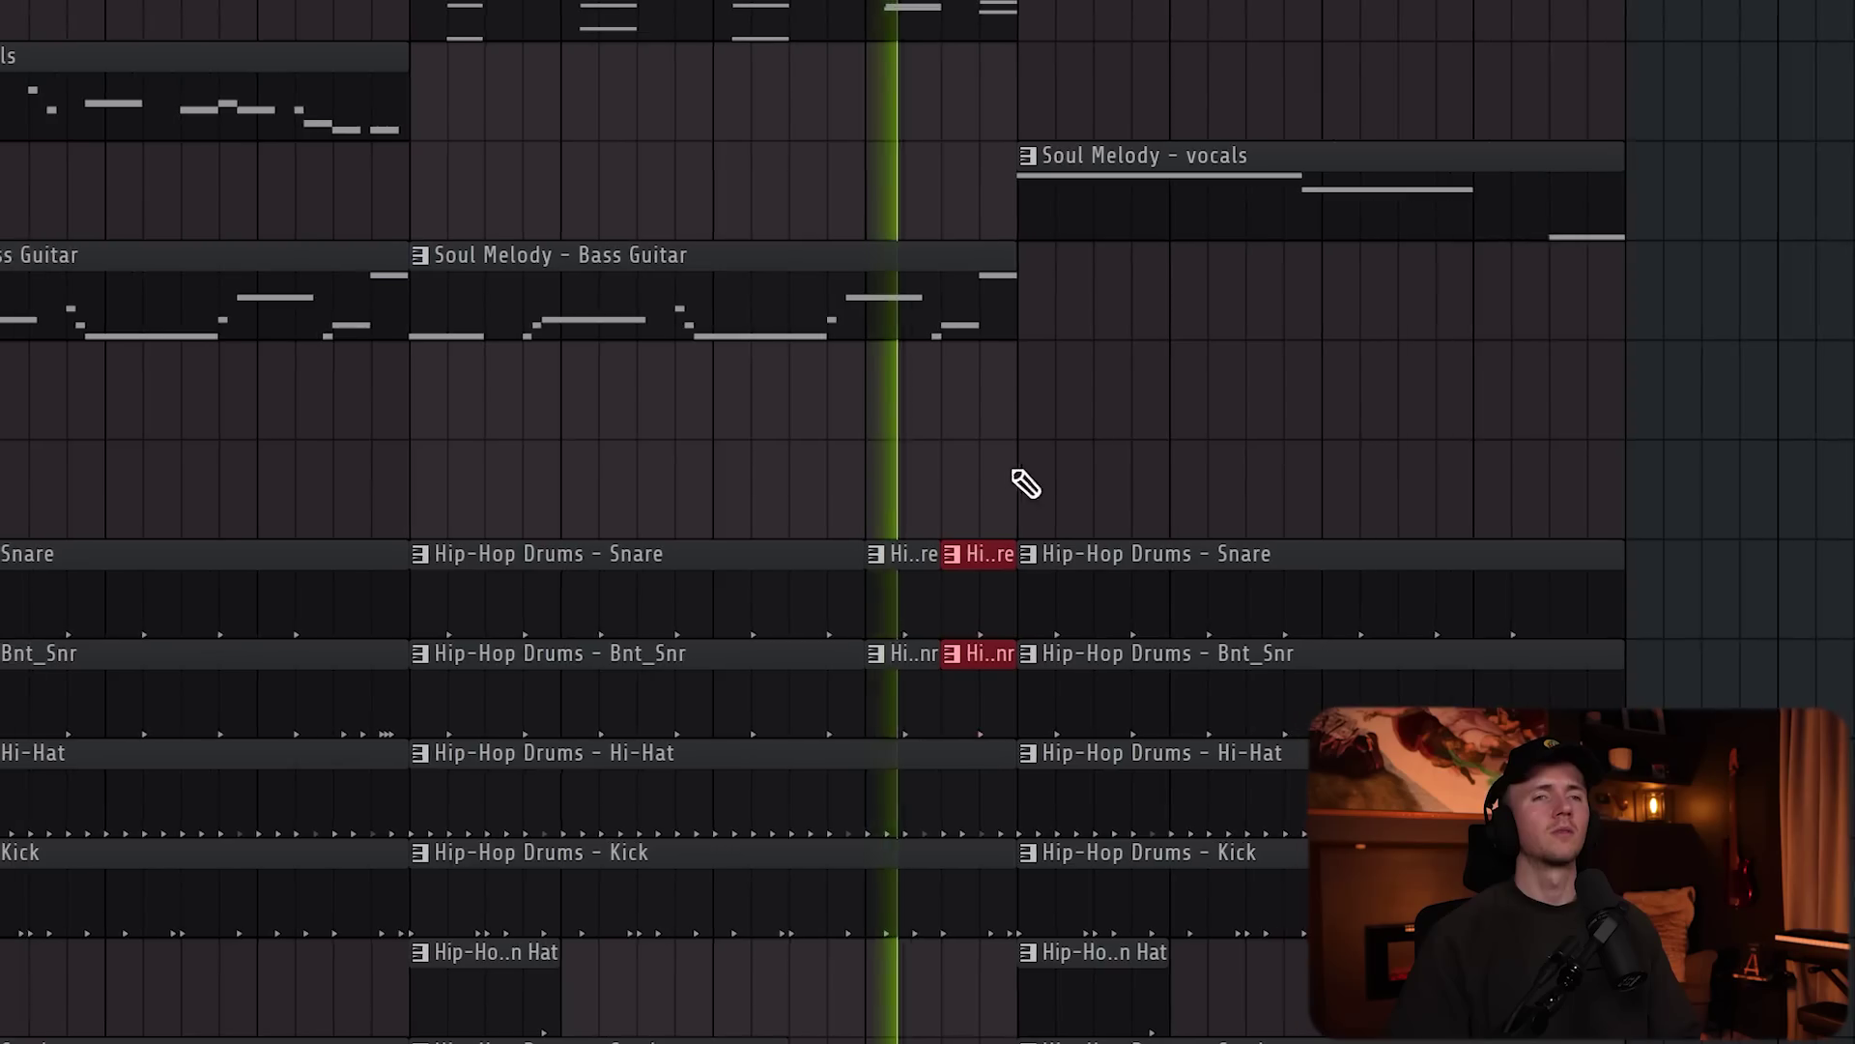
scroll(1344, 398, "down", 2)
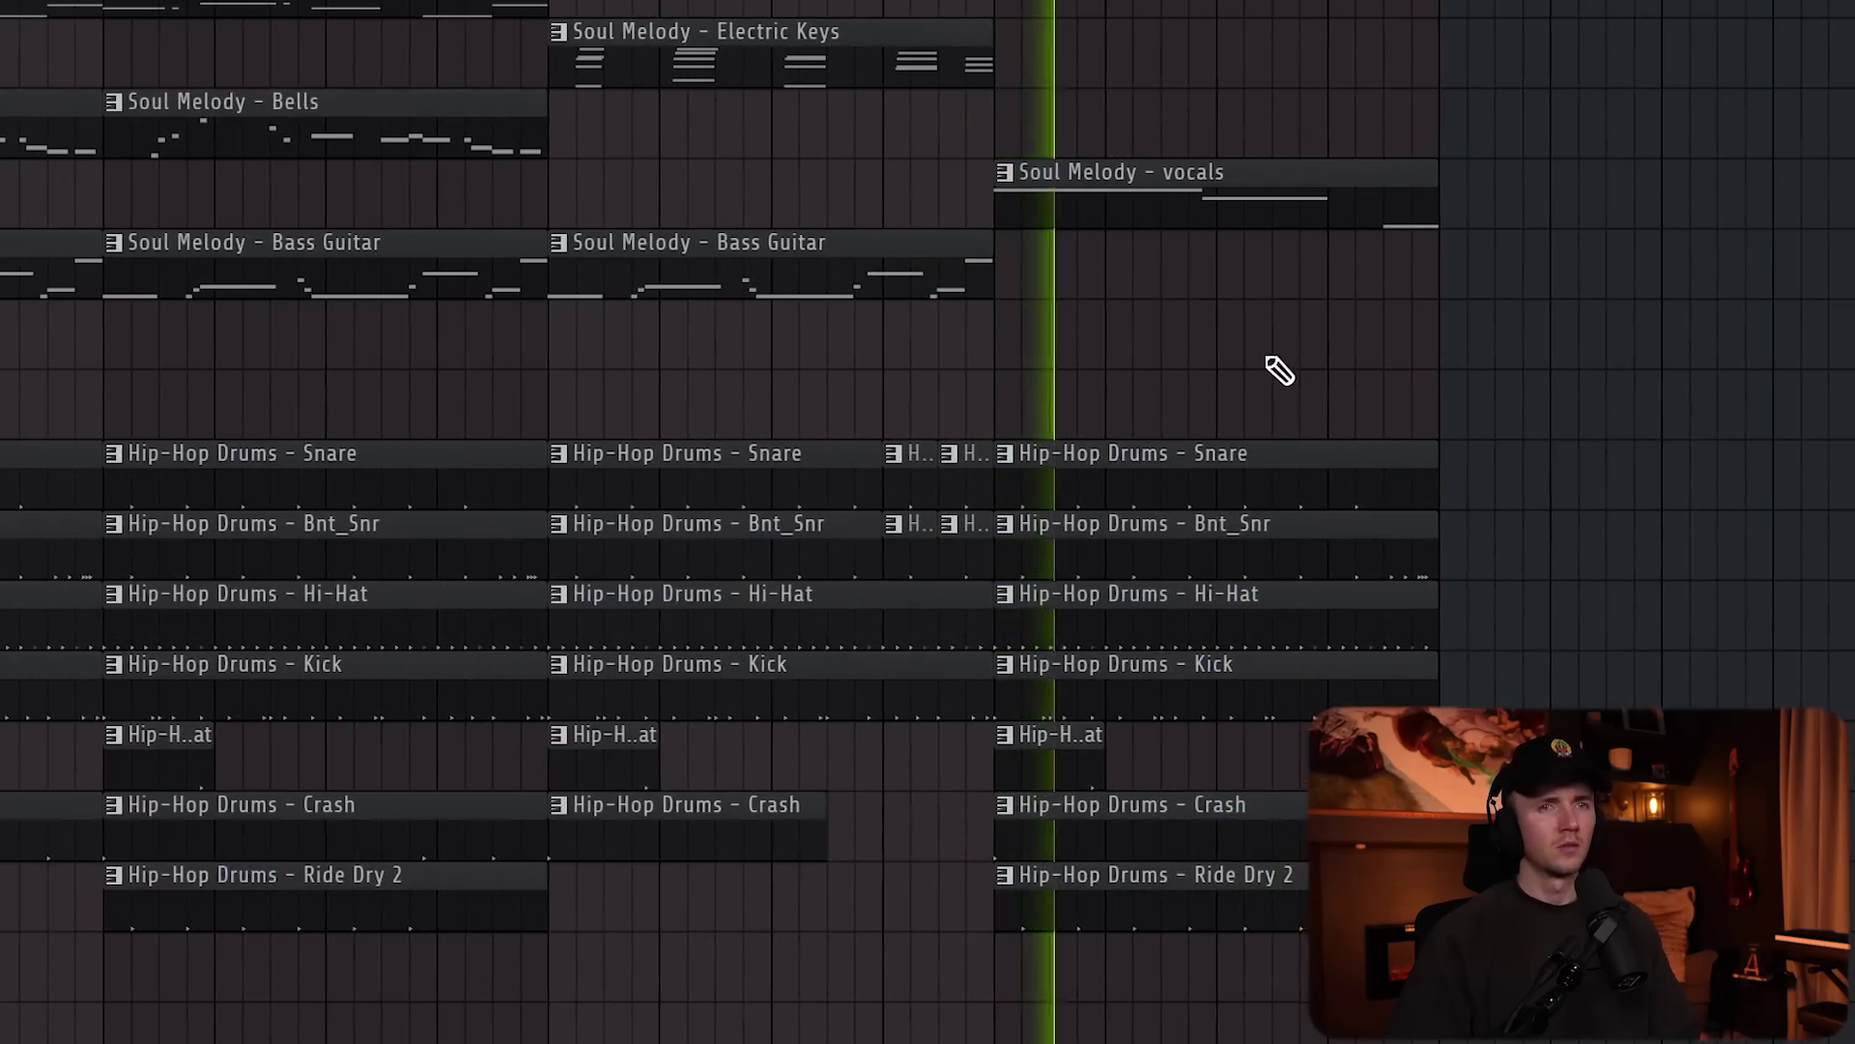
scroll(1087, 386, "up", 3)
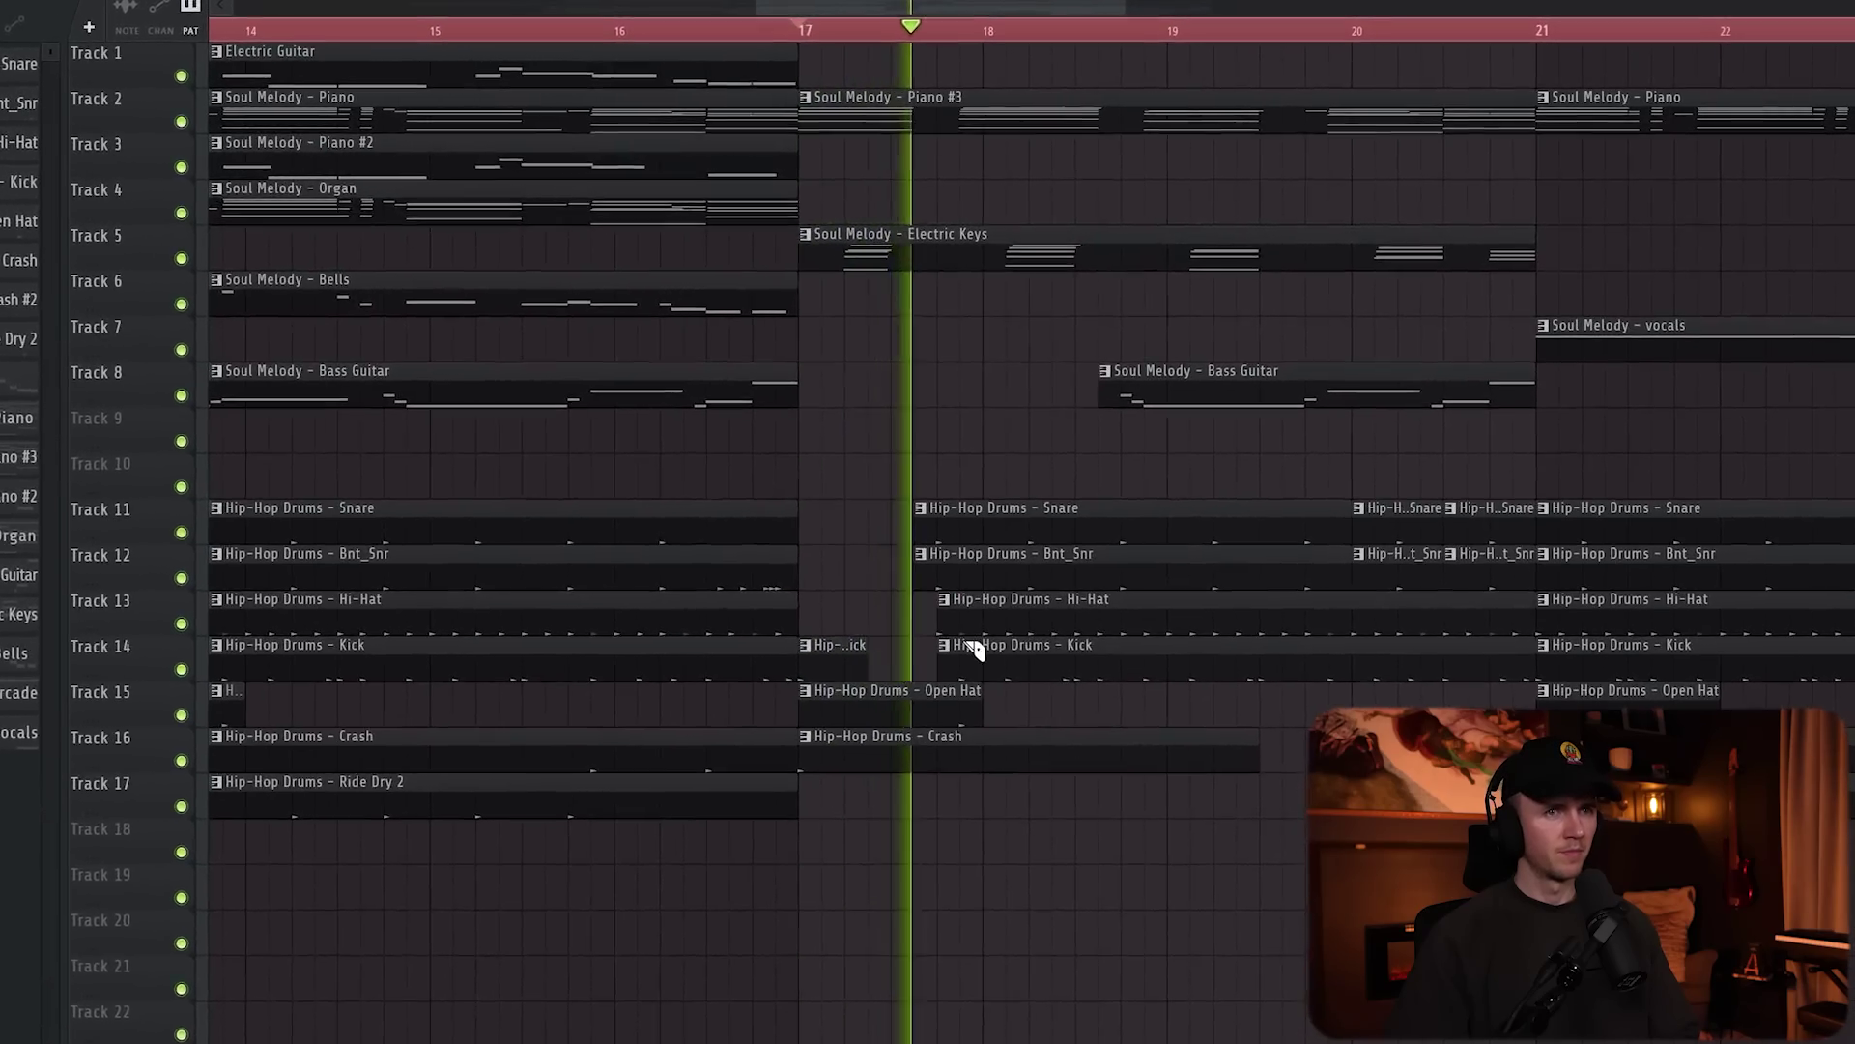
Step: Repeat the vocals, bass and drum section from bar 21 at bar 25, and add the Piano #2 clip at bar 25 on Track 3
scroll(928, 677, "down", 5)
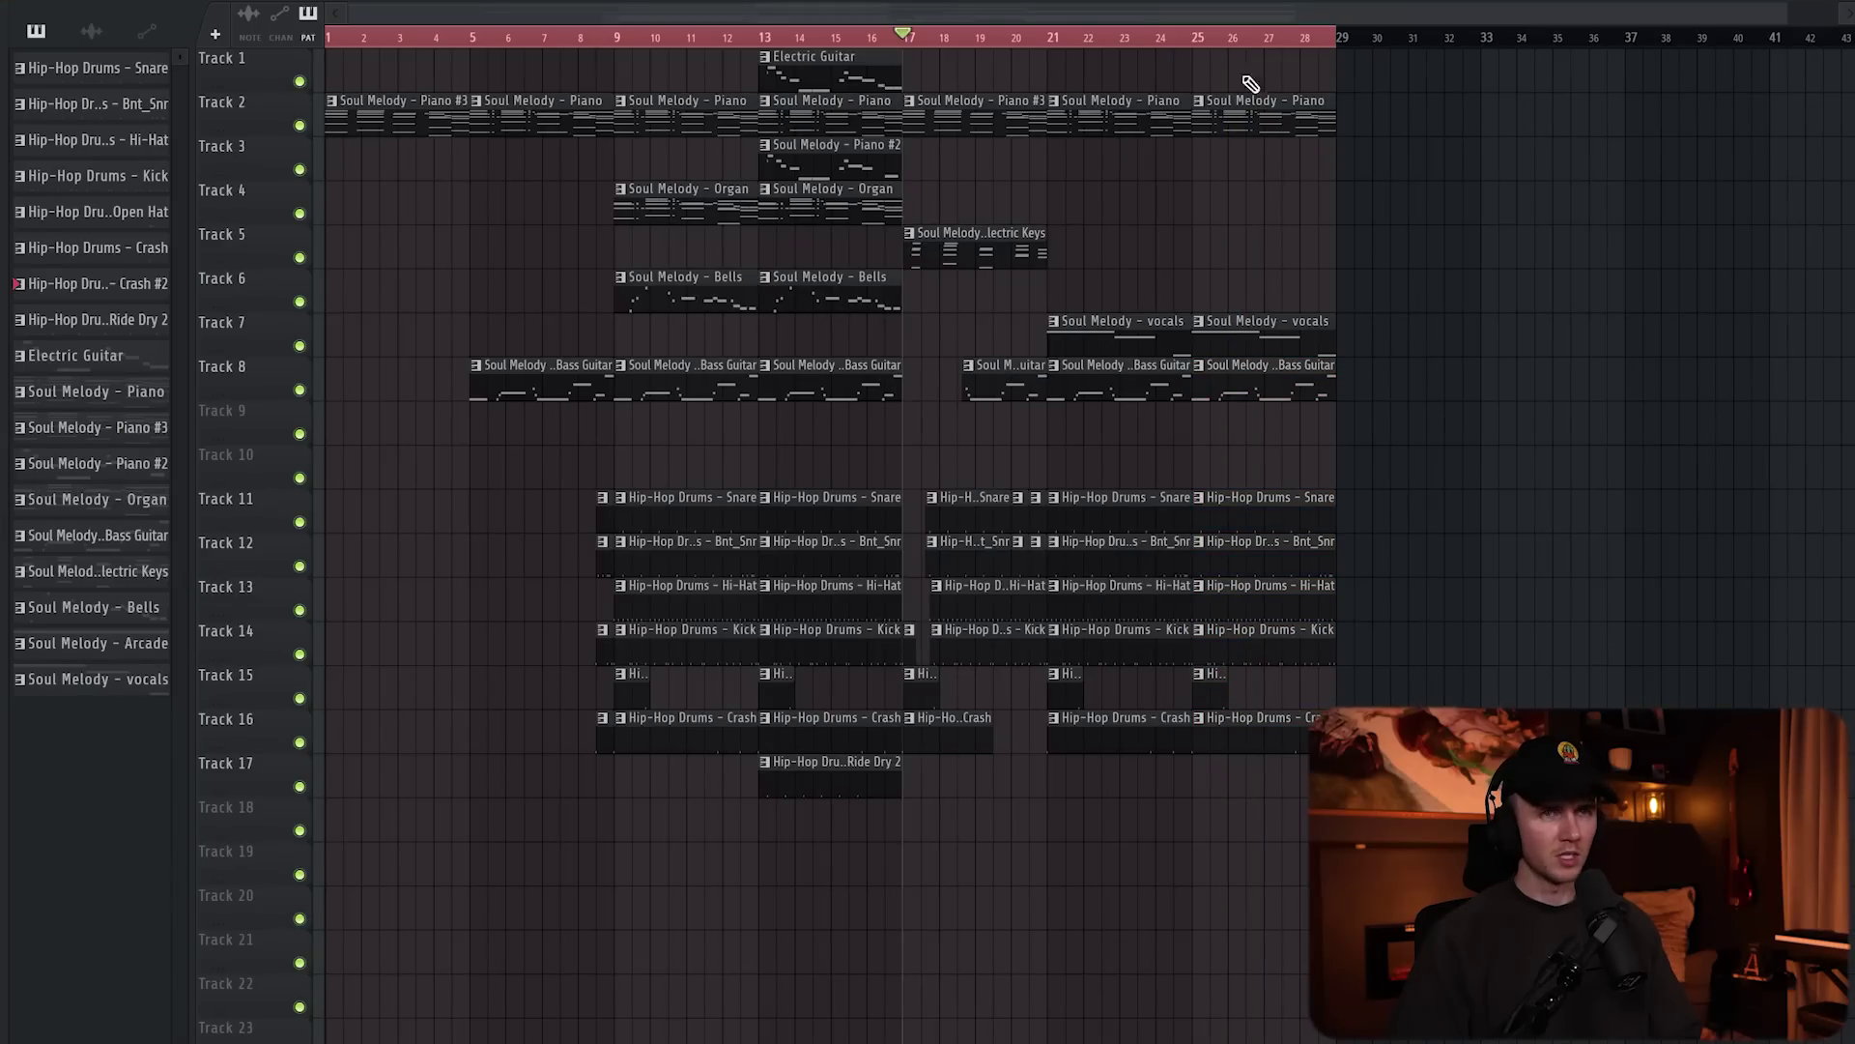
key("ctrl+a")
scroll(1297, 203, "down", 1)
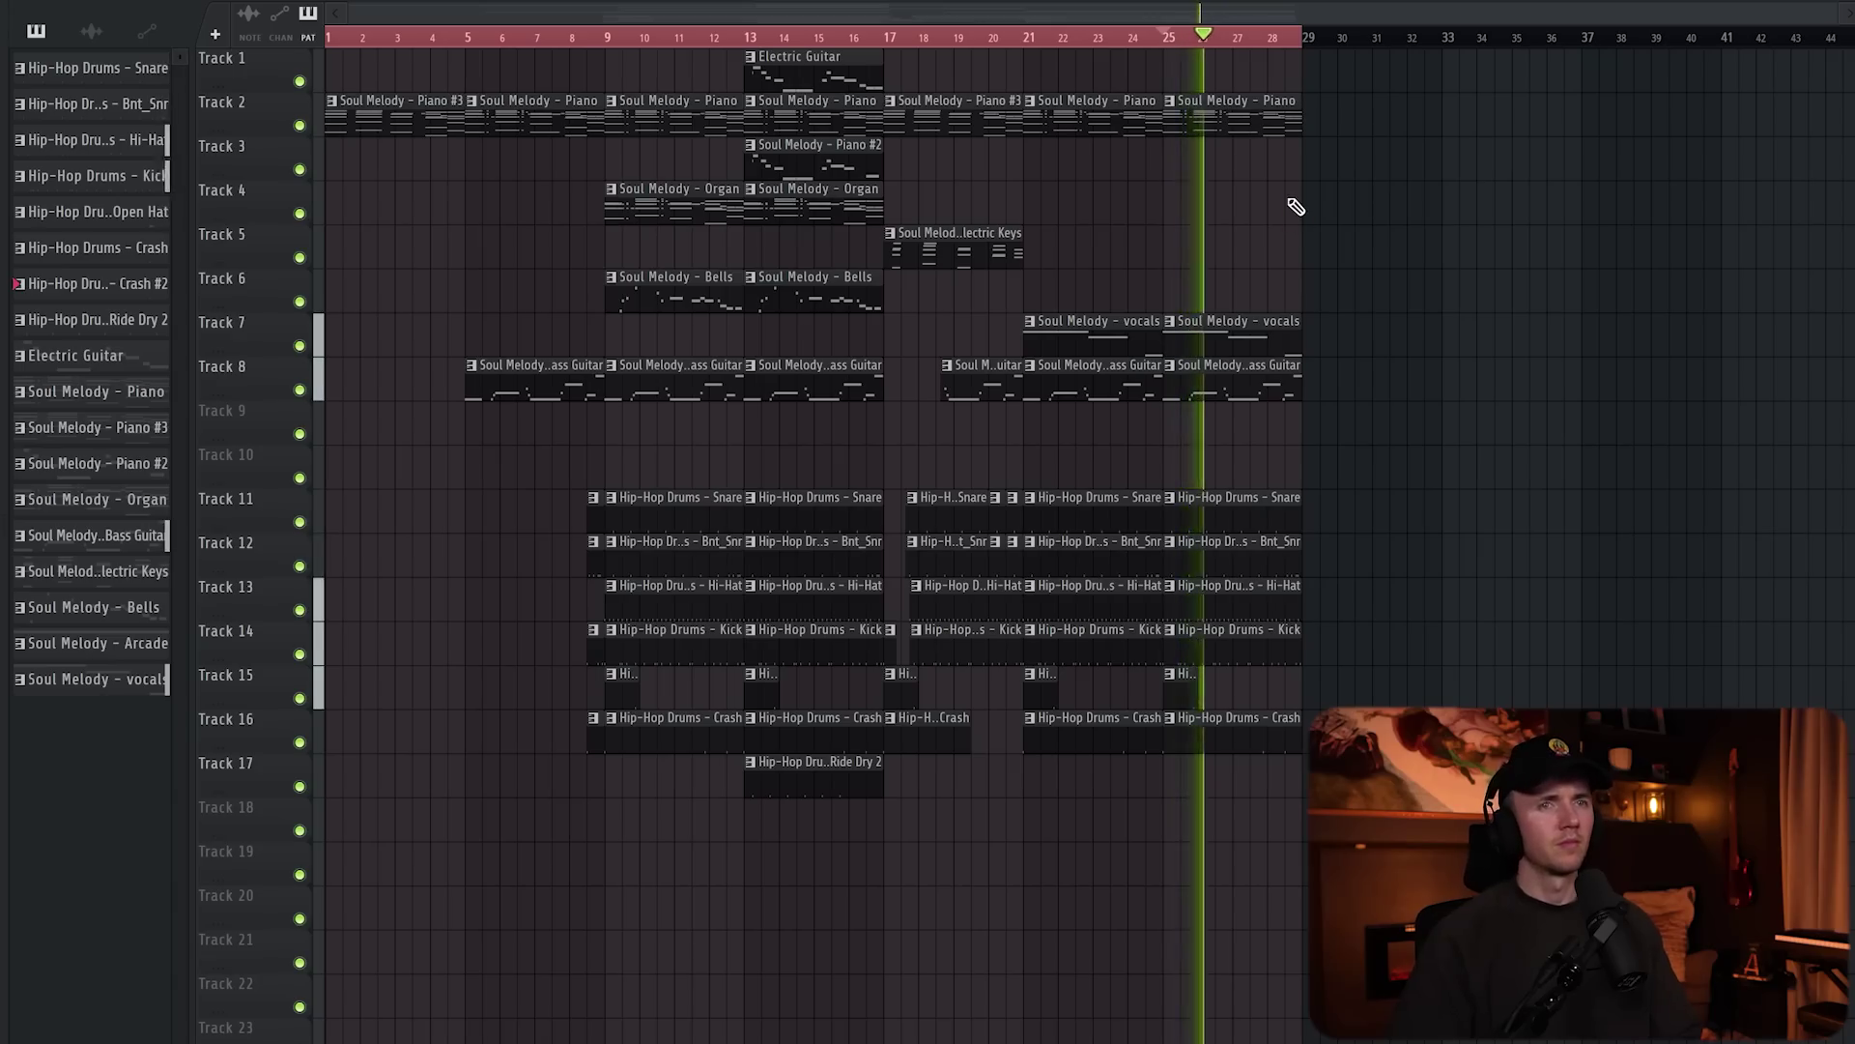
left_click(1193, 169)
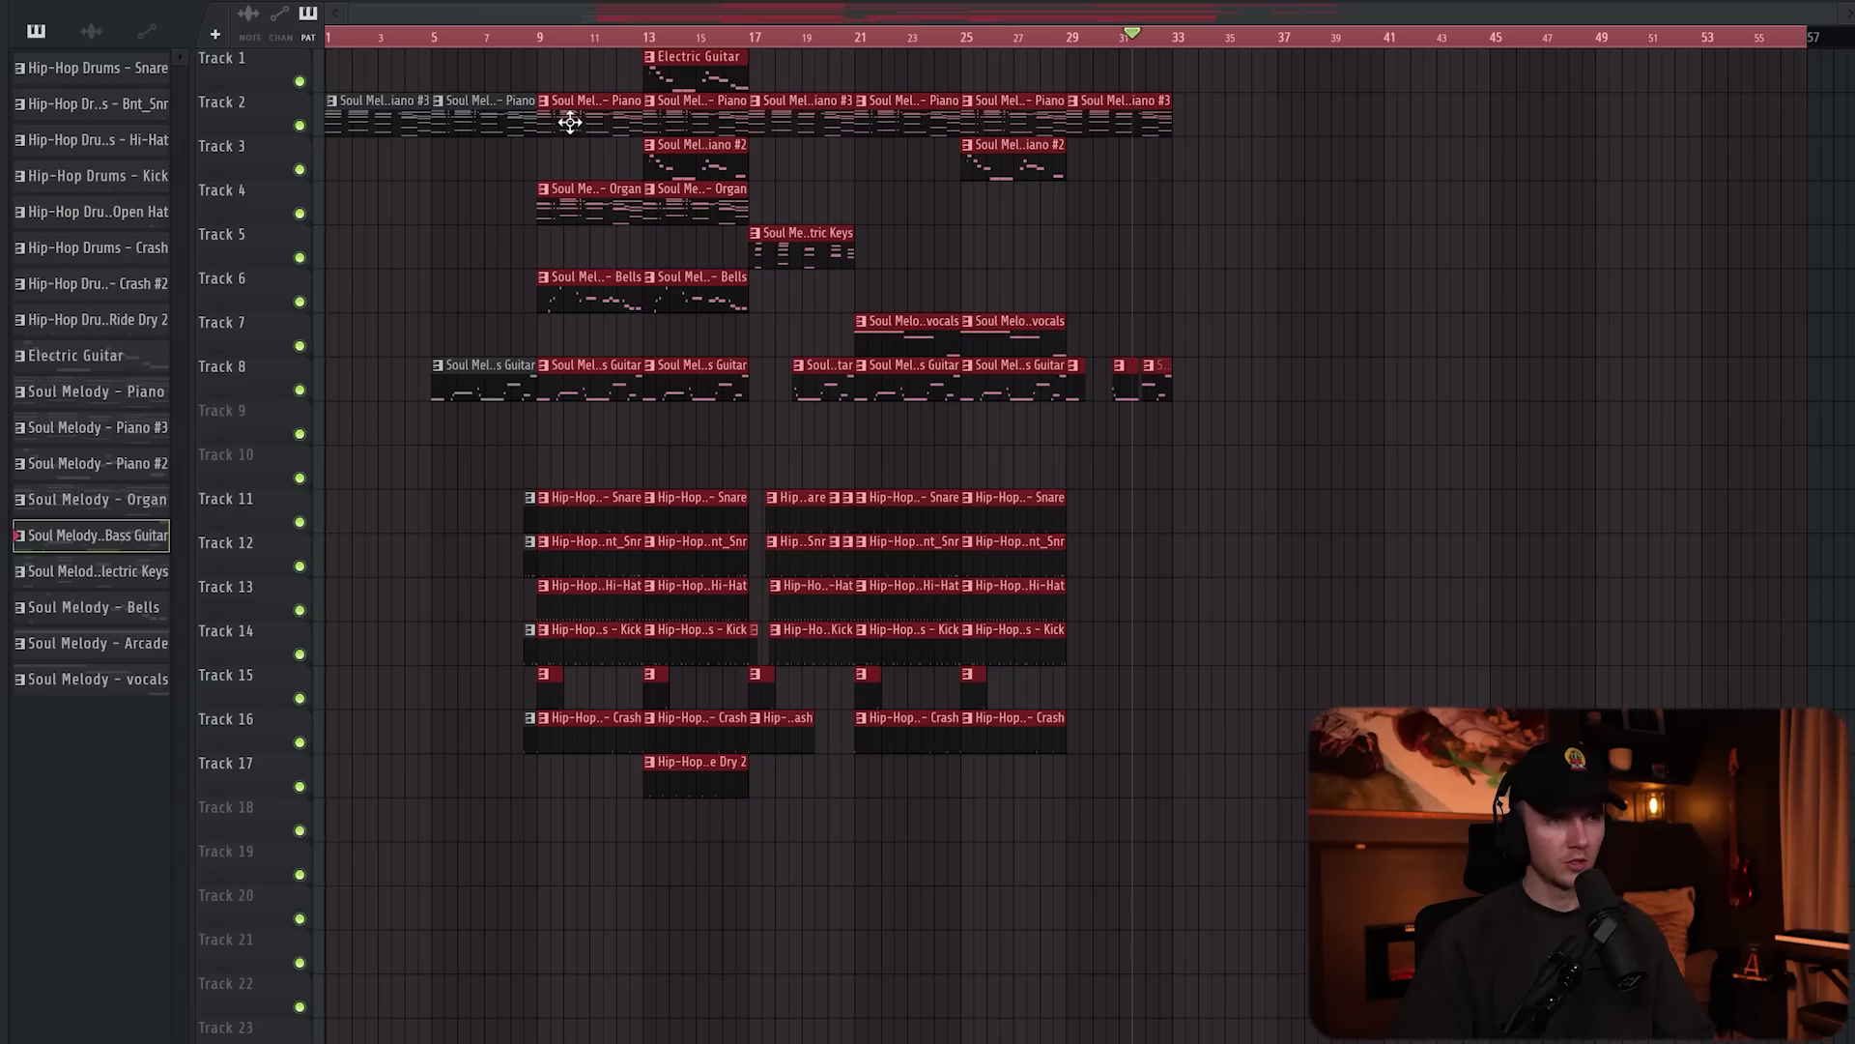
Step: Copy the selected clips of the section starting at bar 9 to bar 33 and play through the arrangement
left_click_drag(571, 121, 1160, 125)
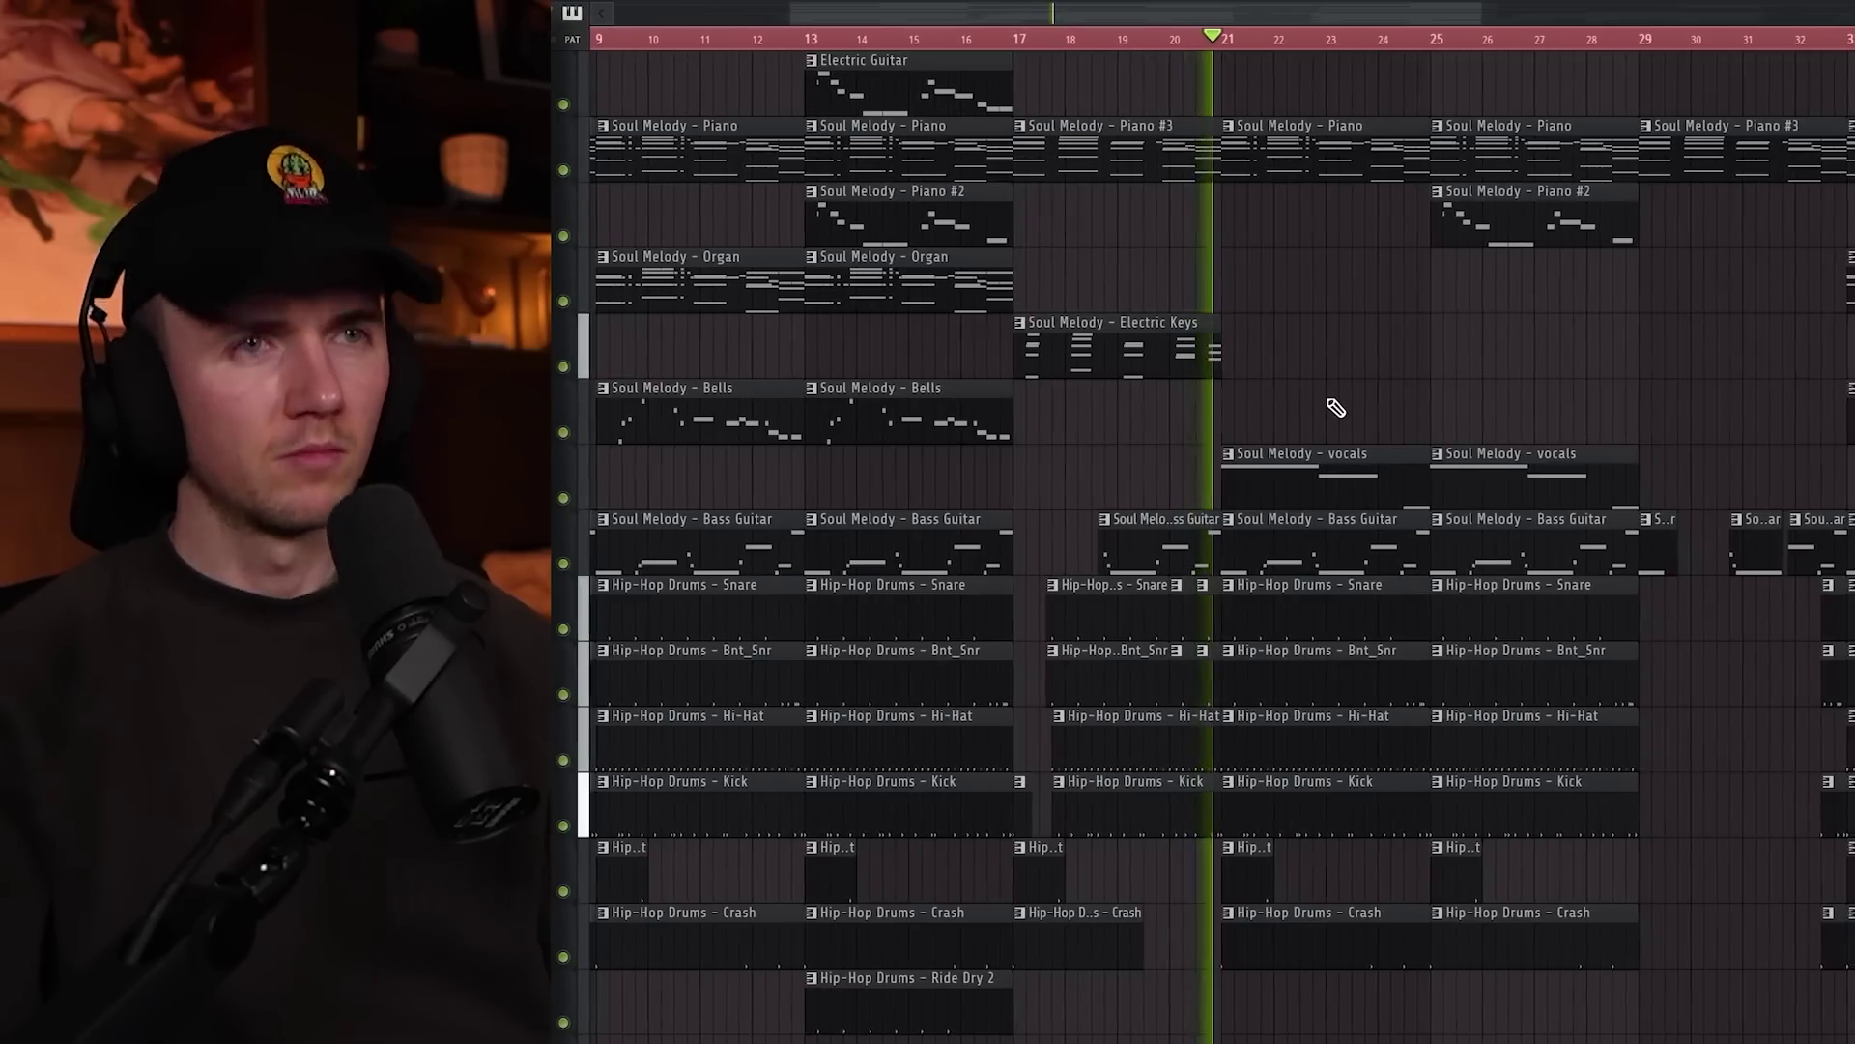
scroll(1324, 411, "down", 3)
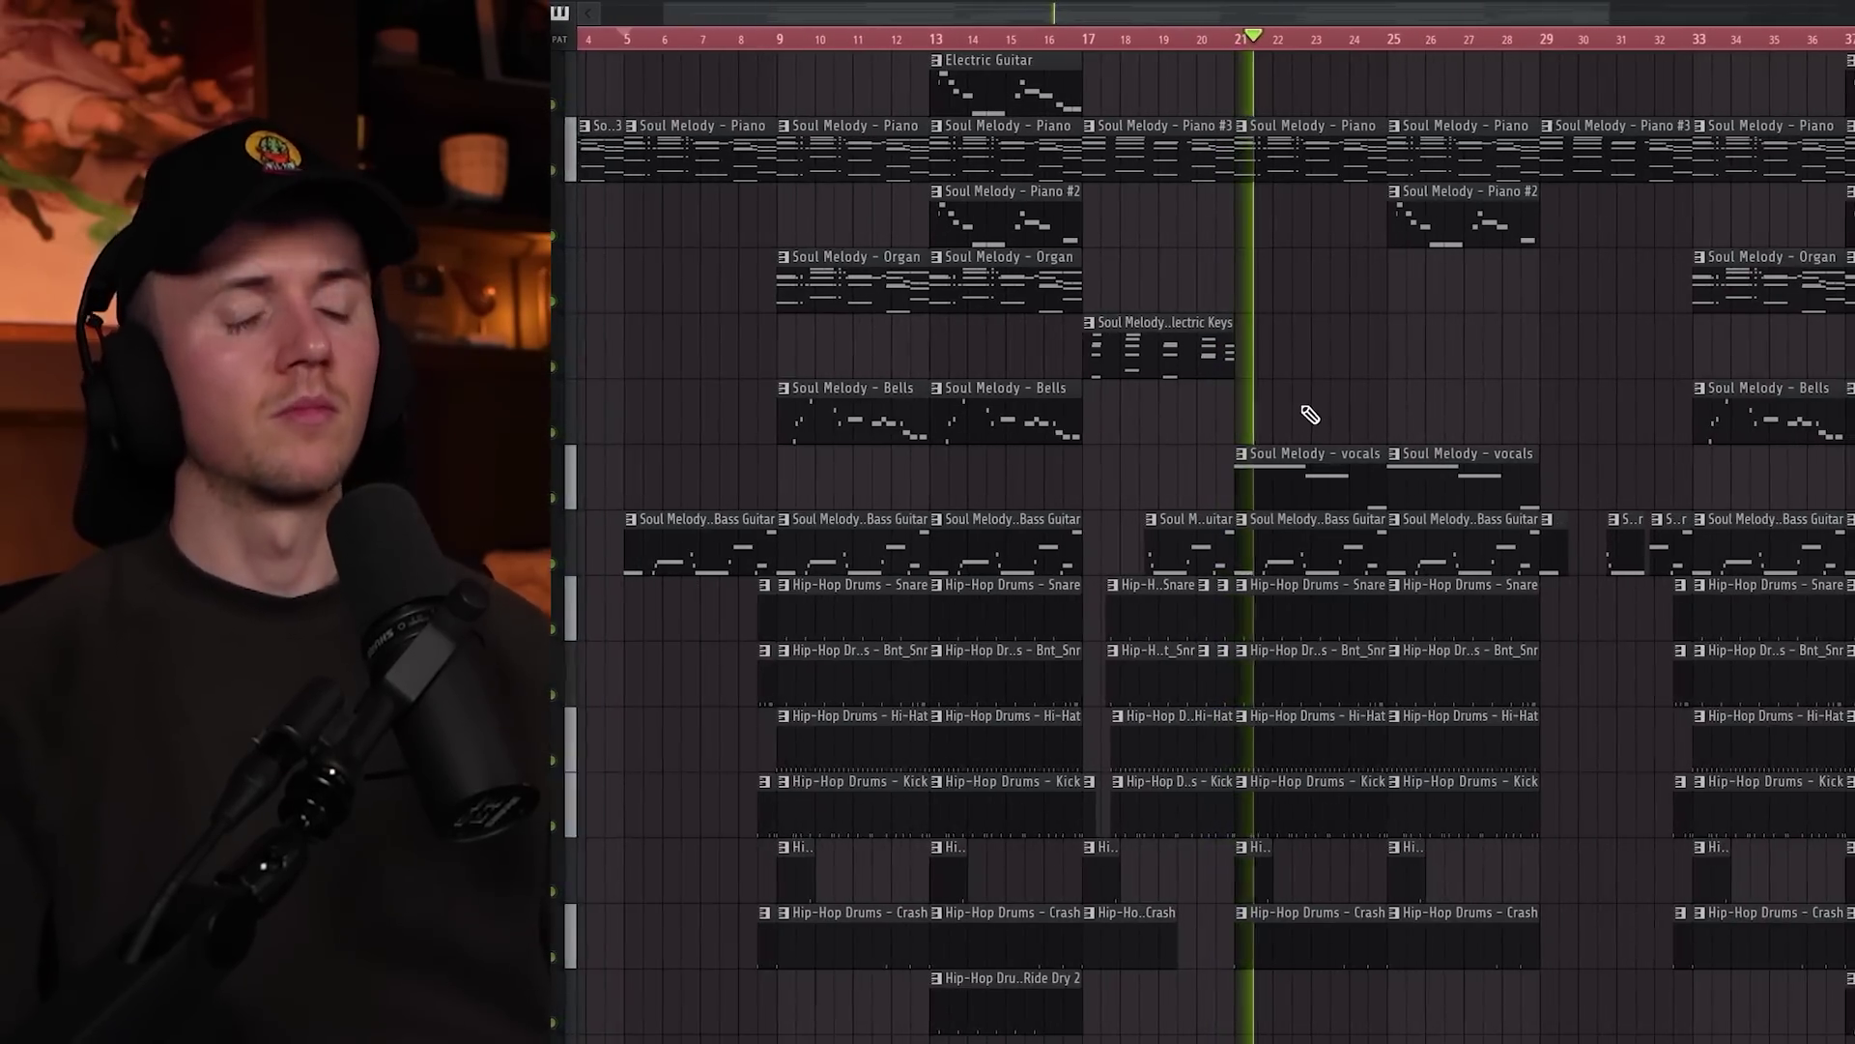
scroll(1288, 375, "down", 2)
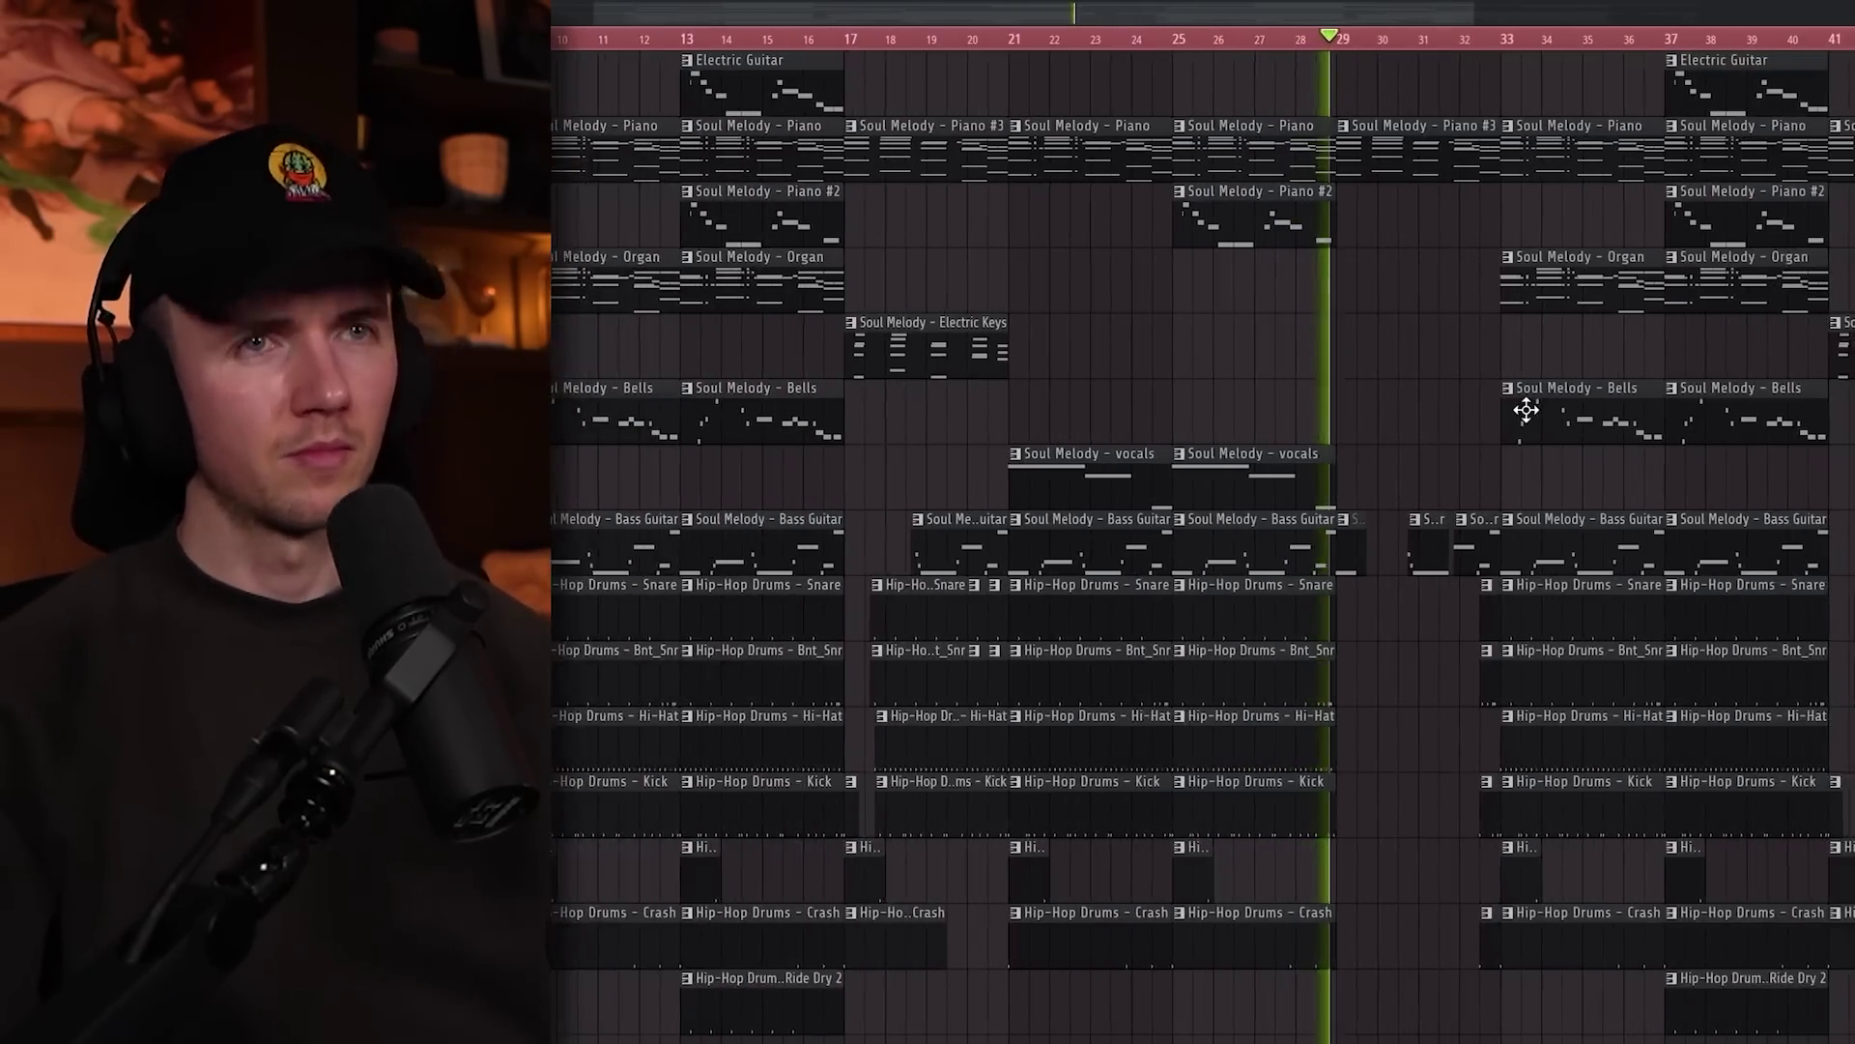
scroll(1518, 408, "up", 1)
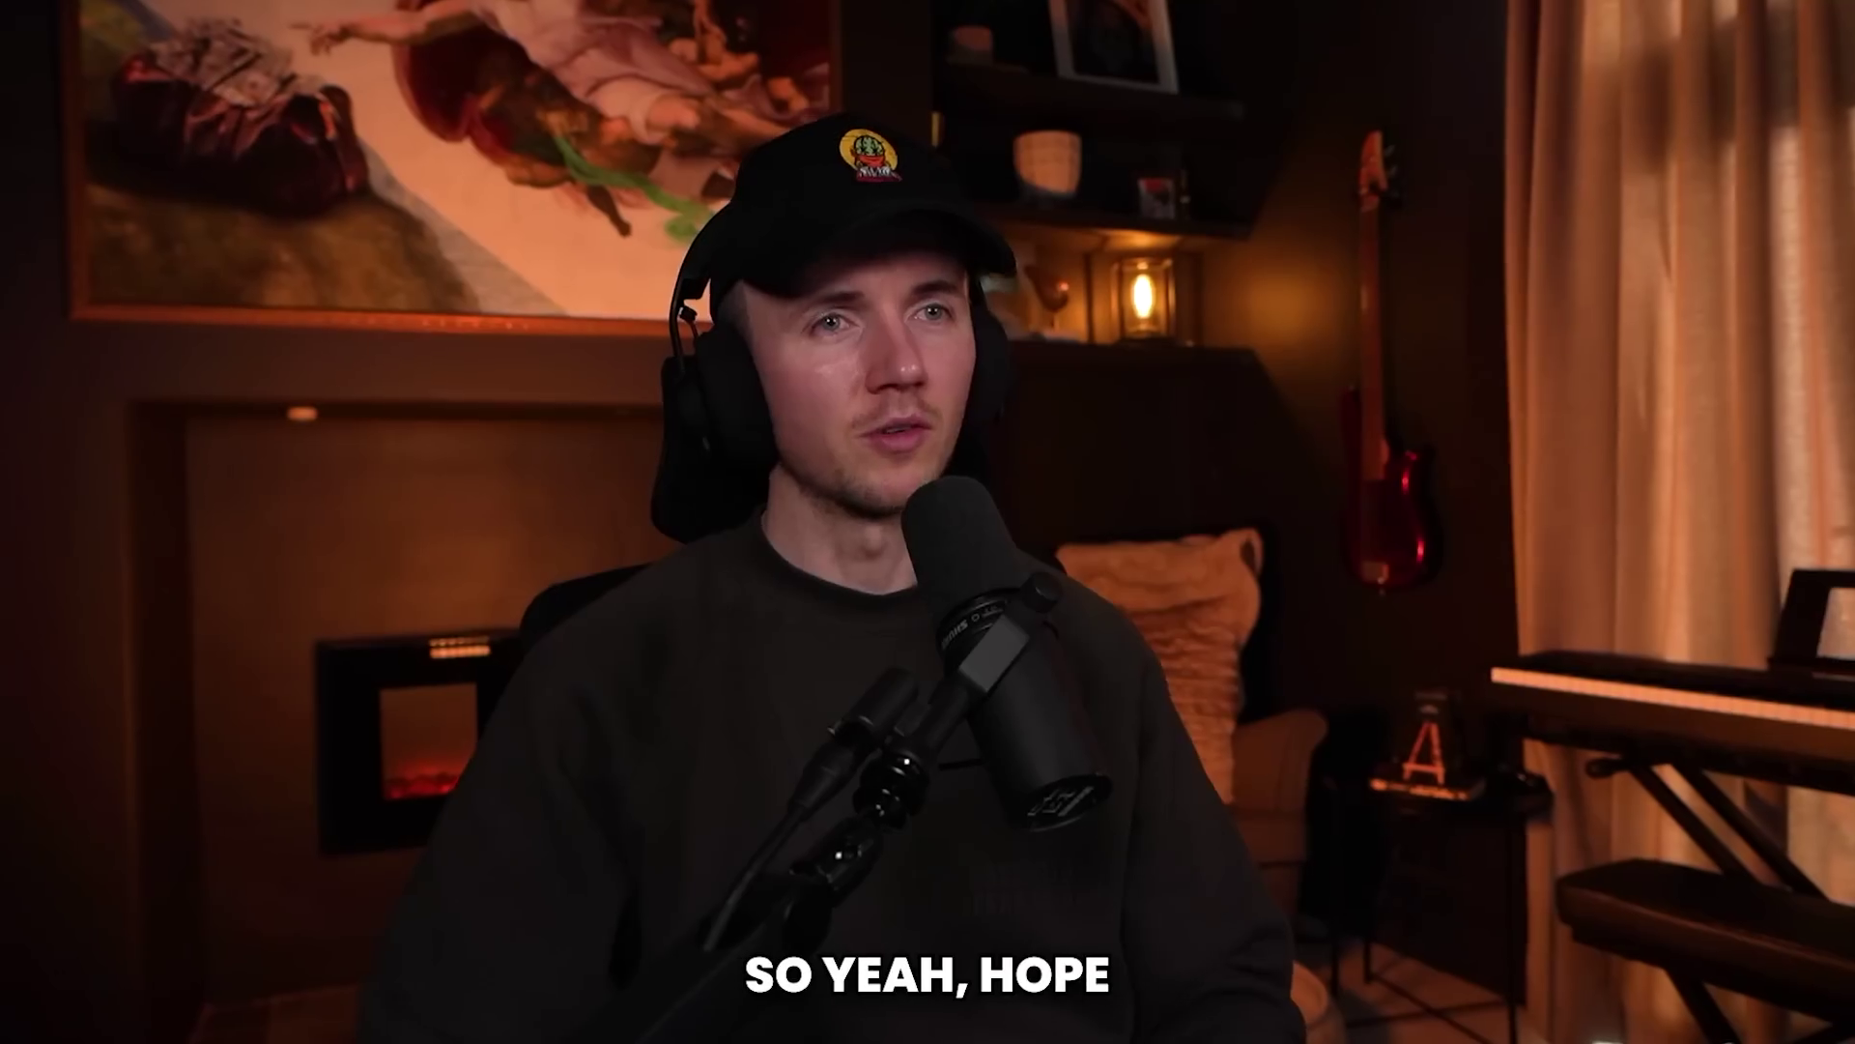